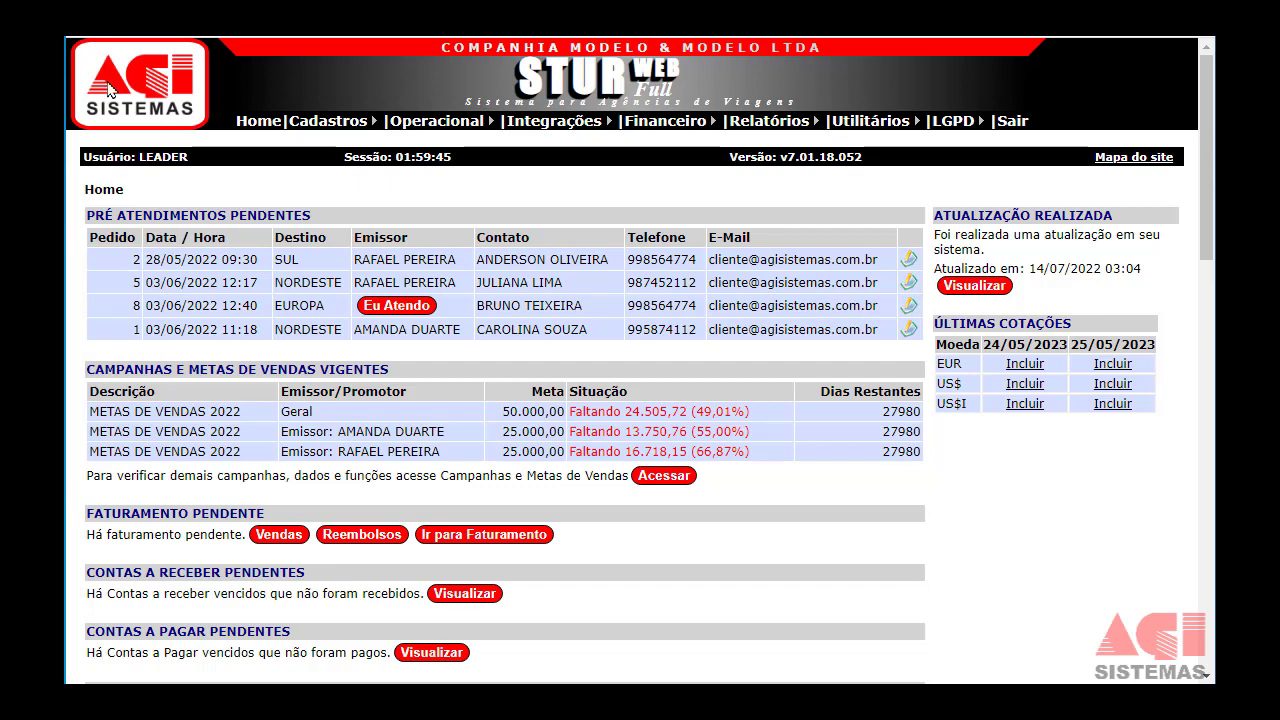
Go to Operacional › Confirmação de Vendas por Período.
mouse_move(455, 128)
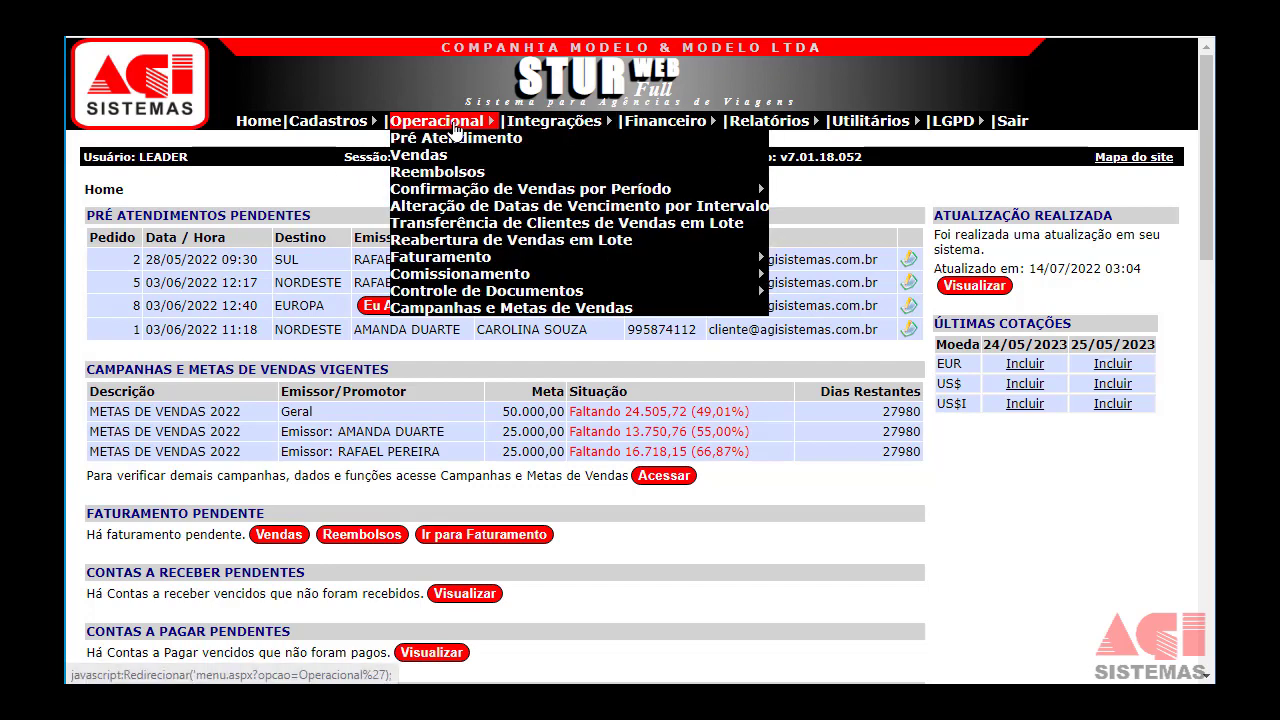
click(466, 200)
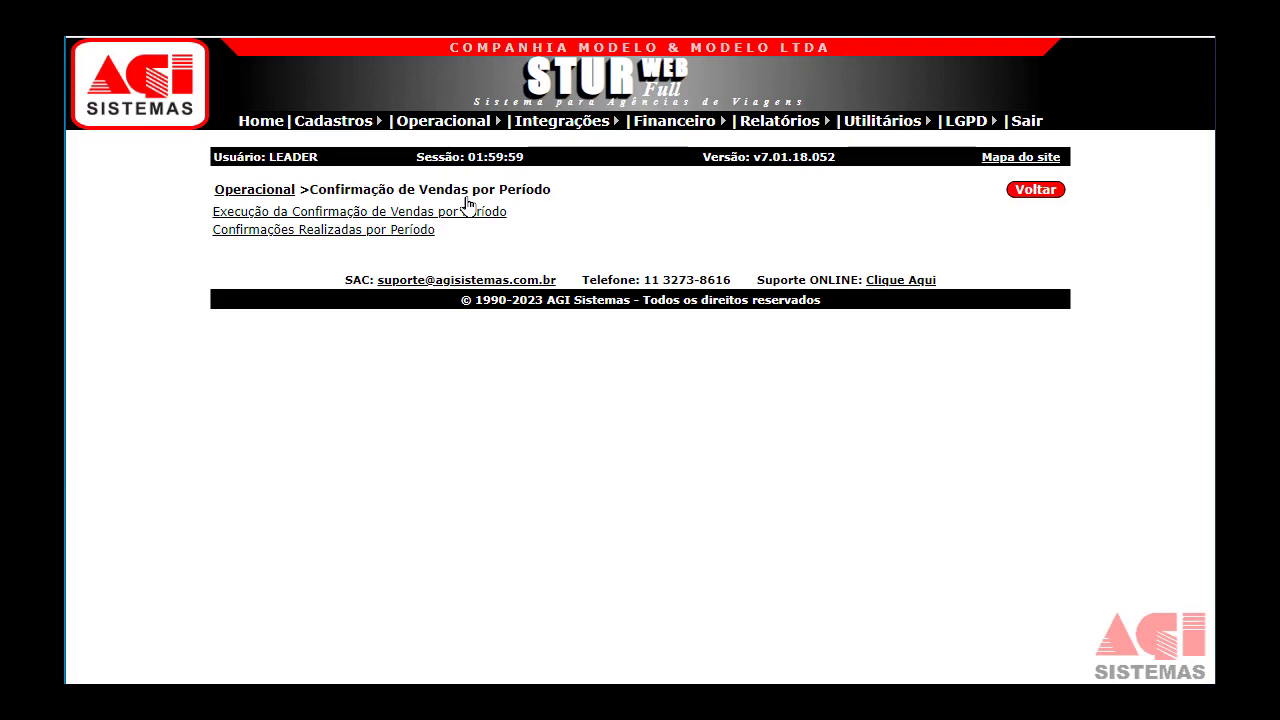
List sales awaiting period confirmation issued 01/01/2022–31/12/2023, leaving other filters at TODOS.
click(467, 213)
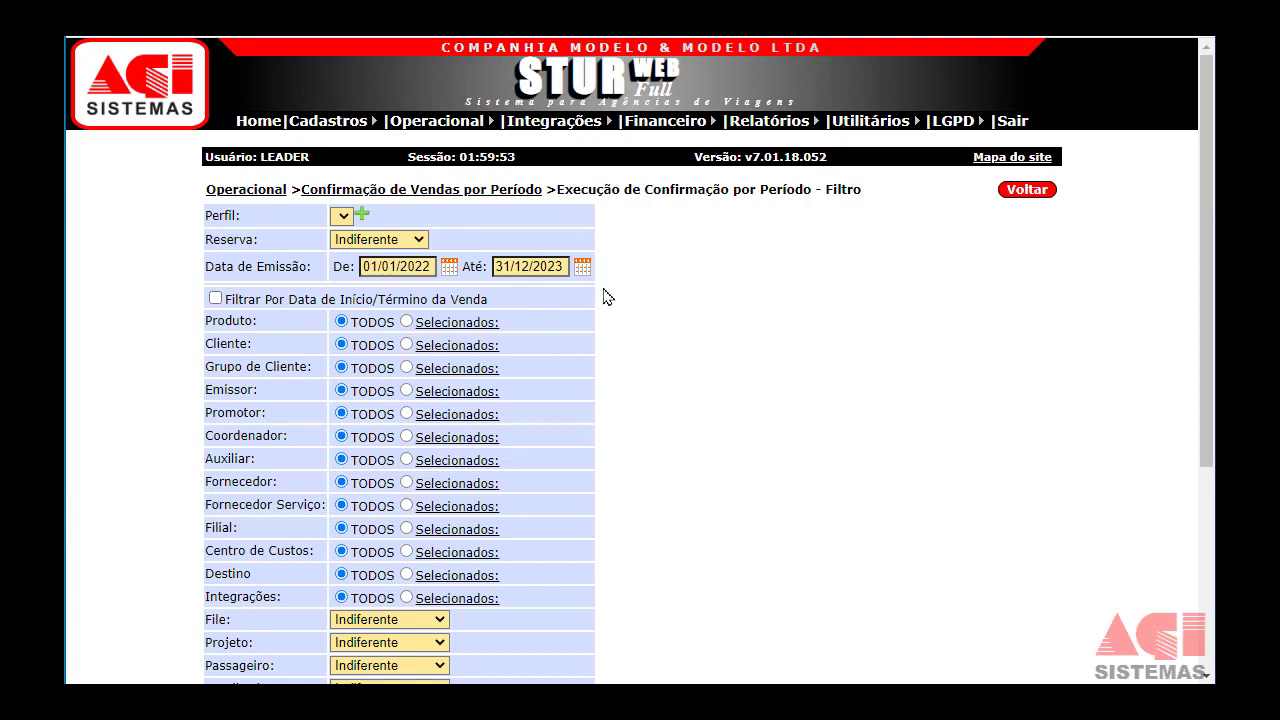
drag(226, 267, 231, 322)
scroll(248, 507, down, 1)
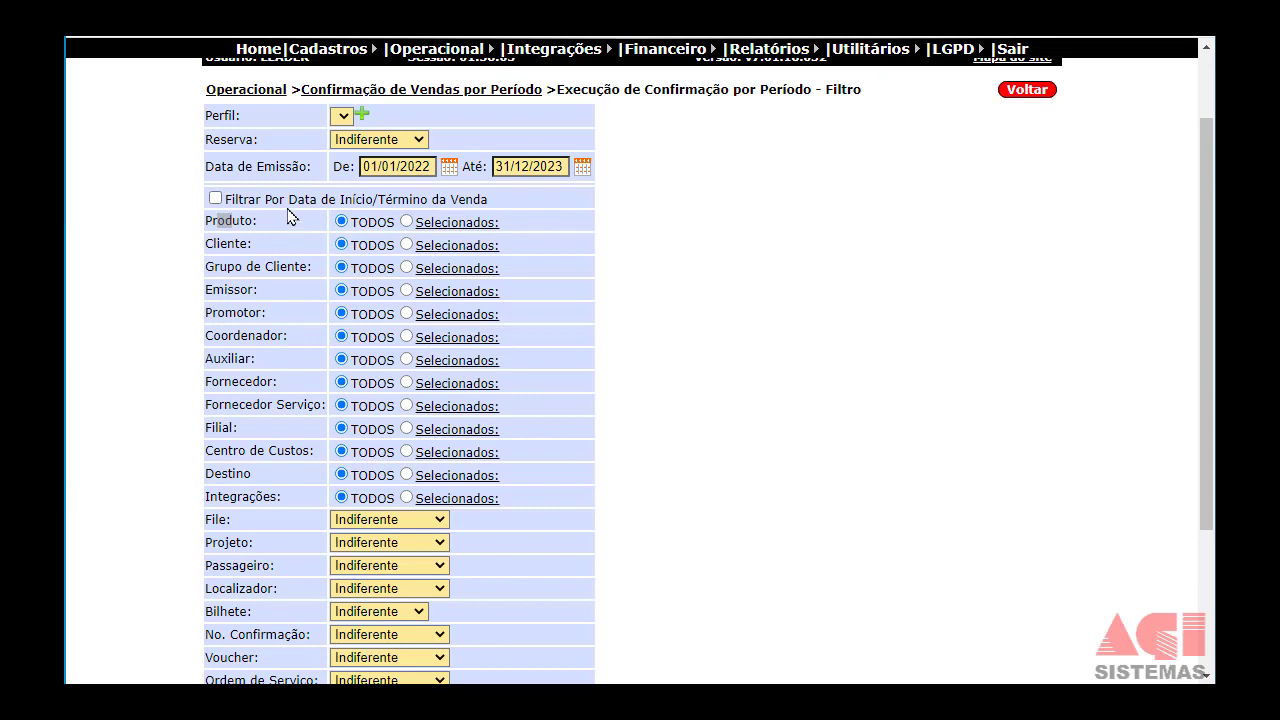
click(252, 221)
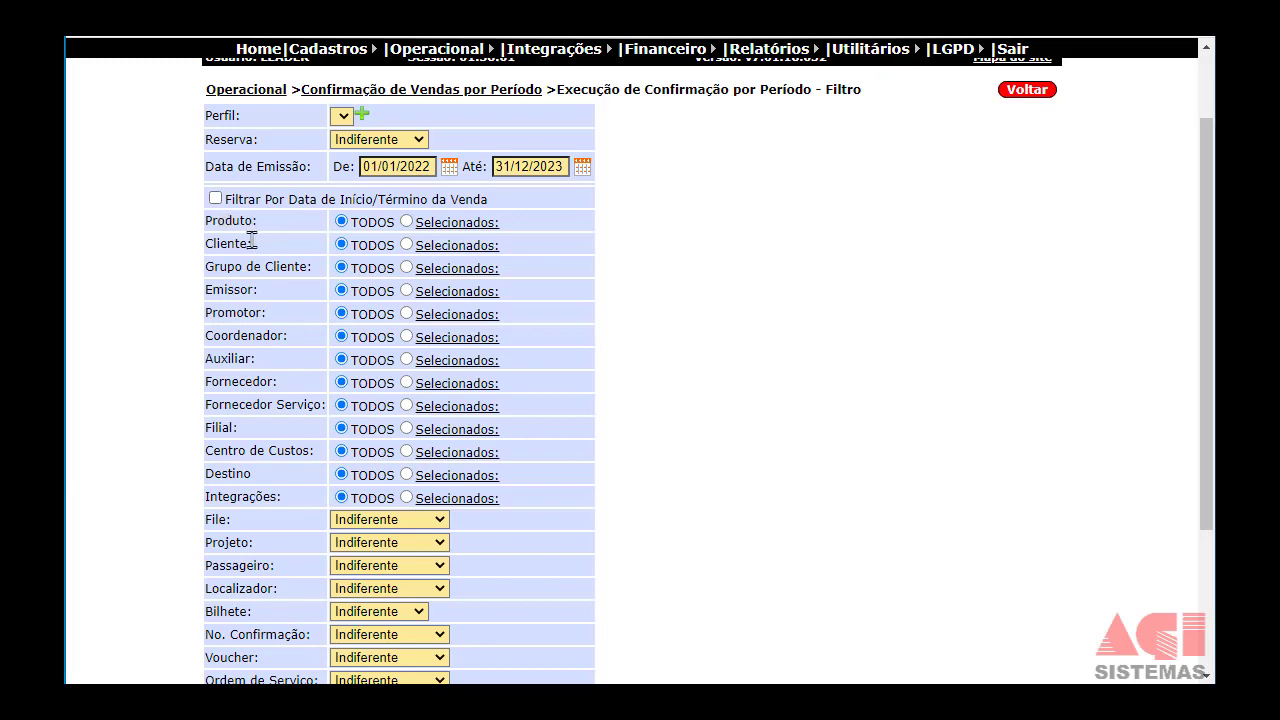
scroll(275, 300, down, 1)
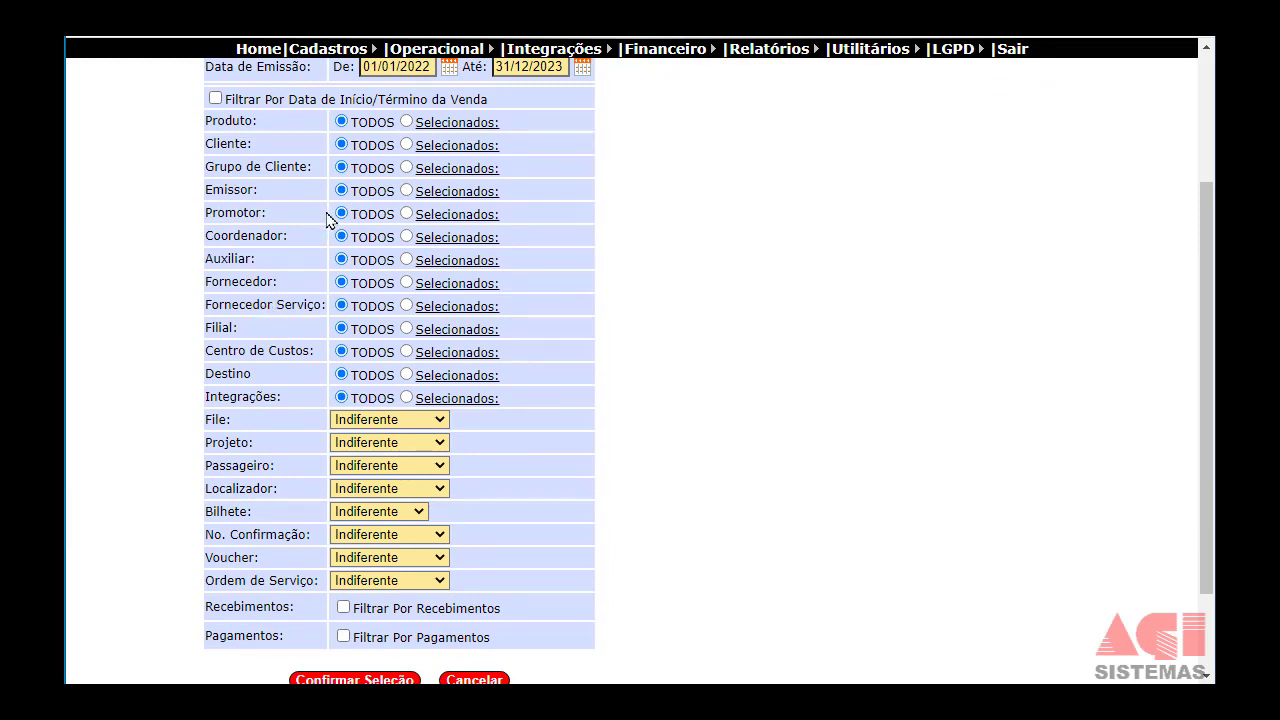
scroll(350, 200, up, 1)
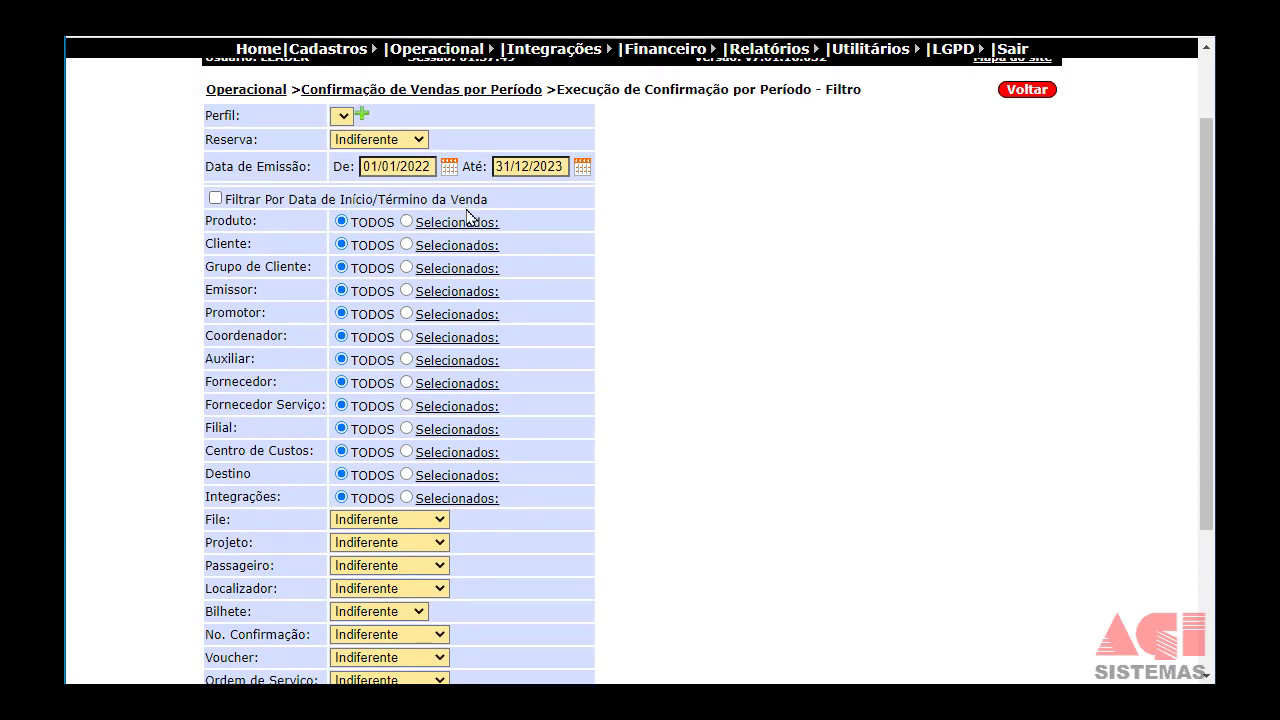
scroll(465, 210, down, 2)
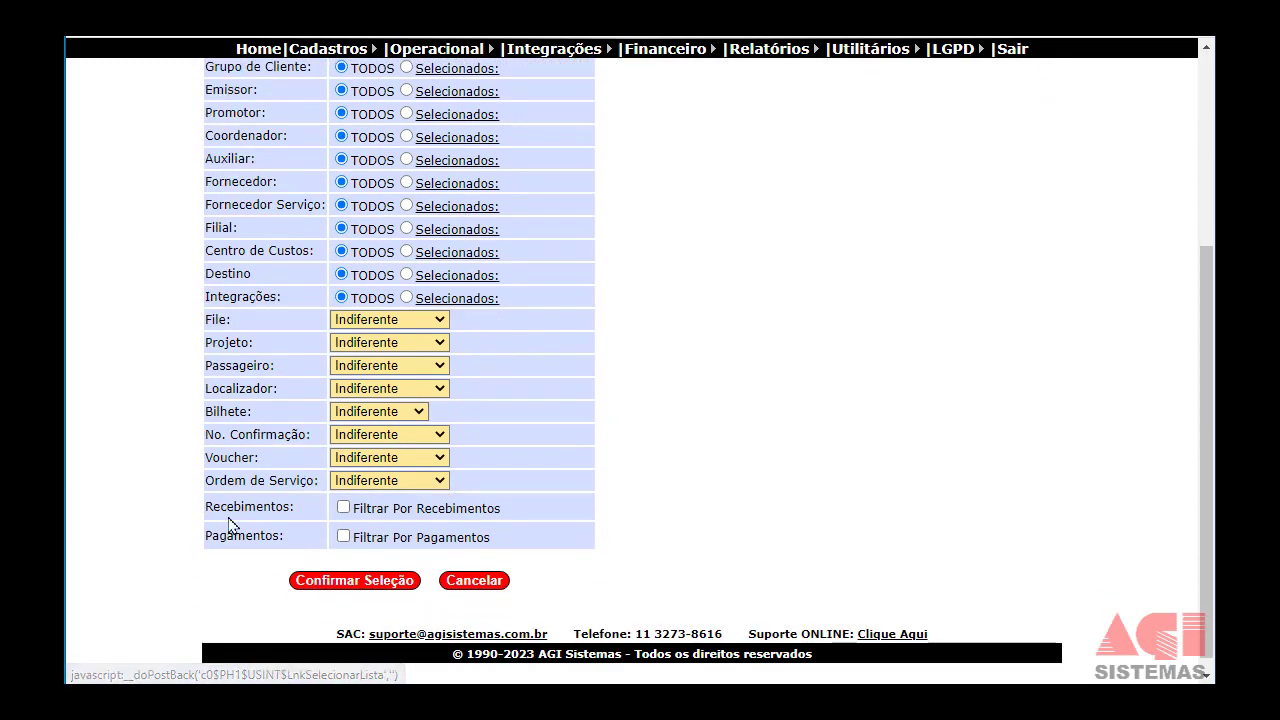
drag(206, 507, 252, 537)
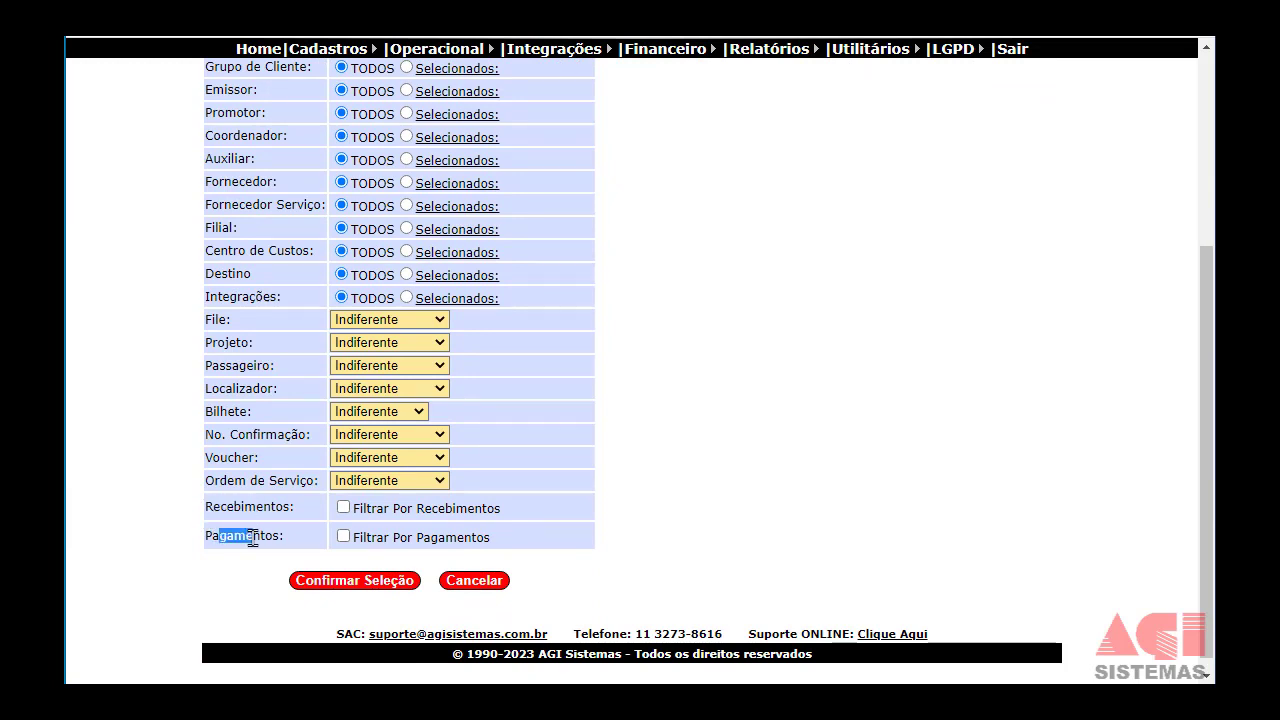
click(348, 582)
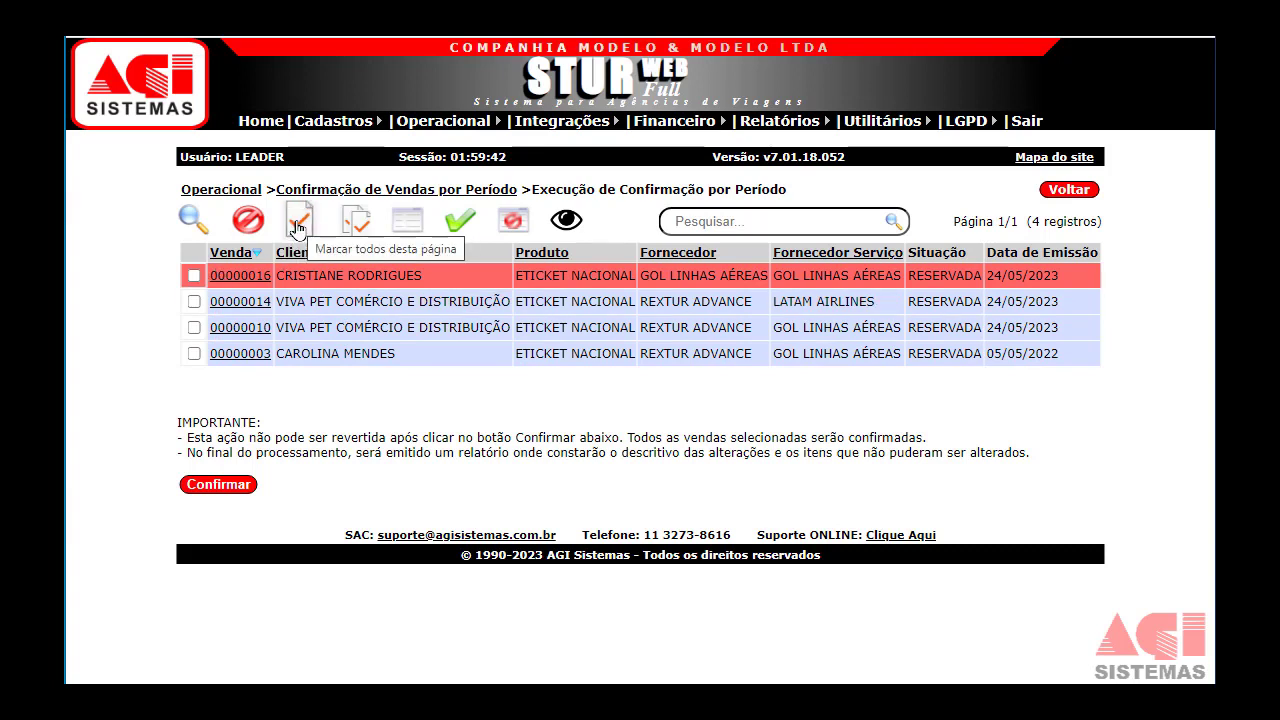
Tick the last sale (issued 05/05/2022) and the first sale, and submit both for confirmation.
drag(968, 224, 1028, 224)
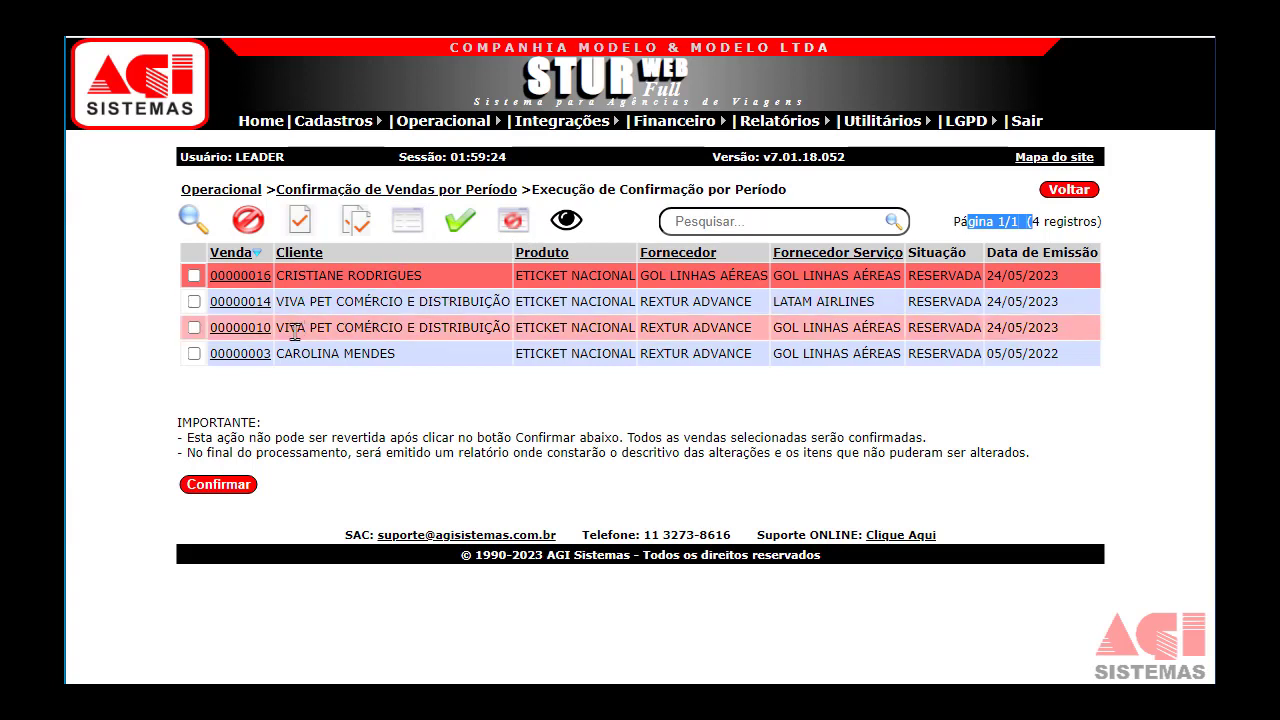
click(194, 355)
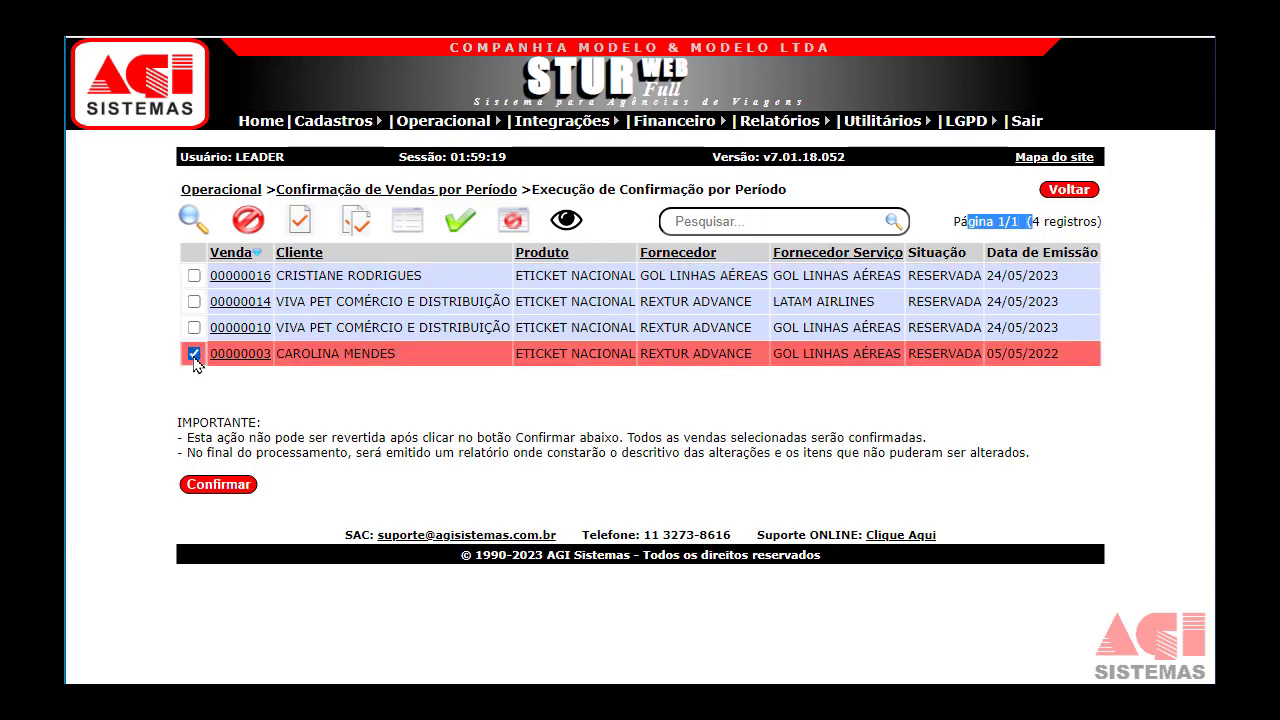
click(194, 277)
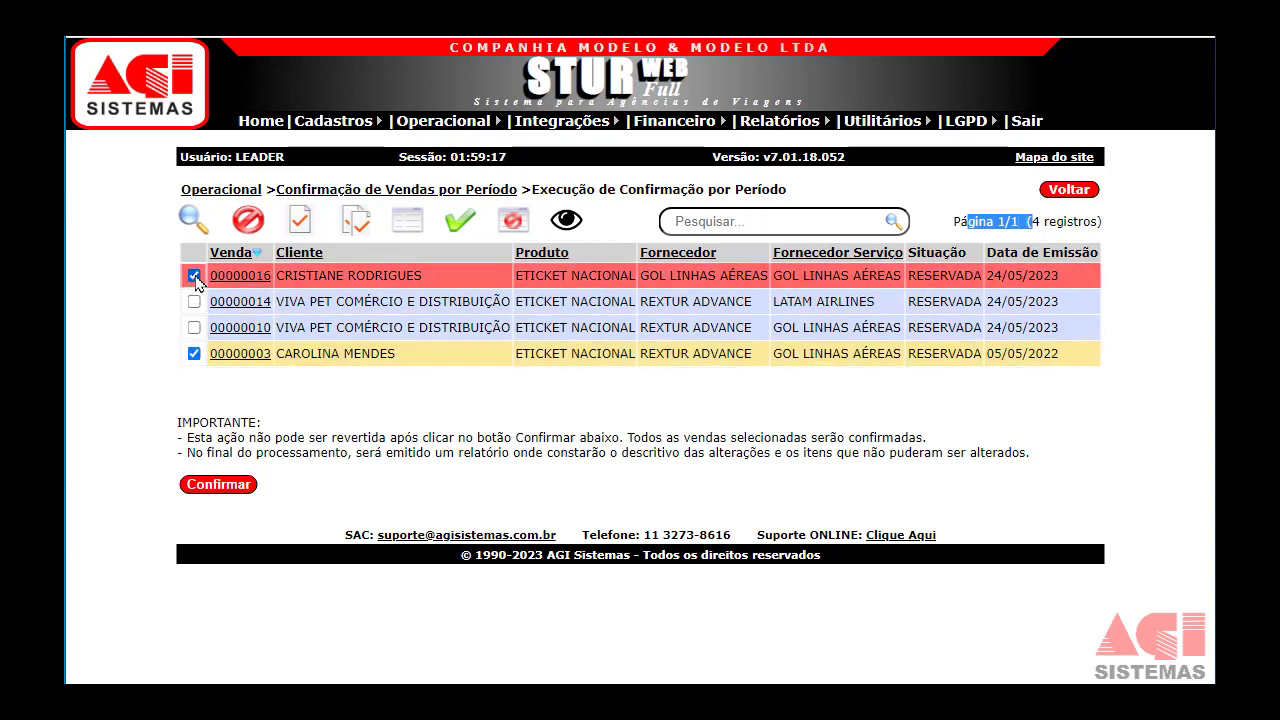
click(219, 486)
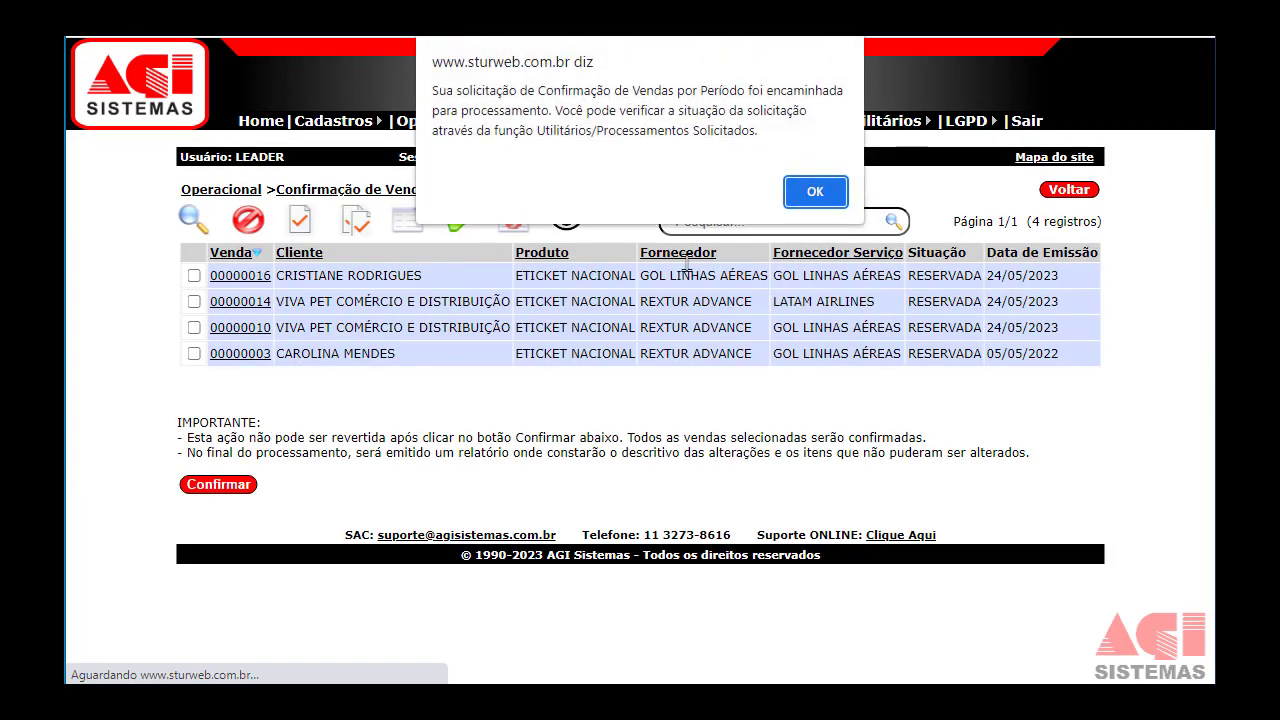
Acknowledge the processing notice and open the finished confirmation's result report.
click(814, 193)
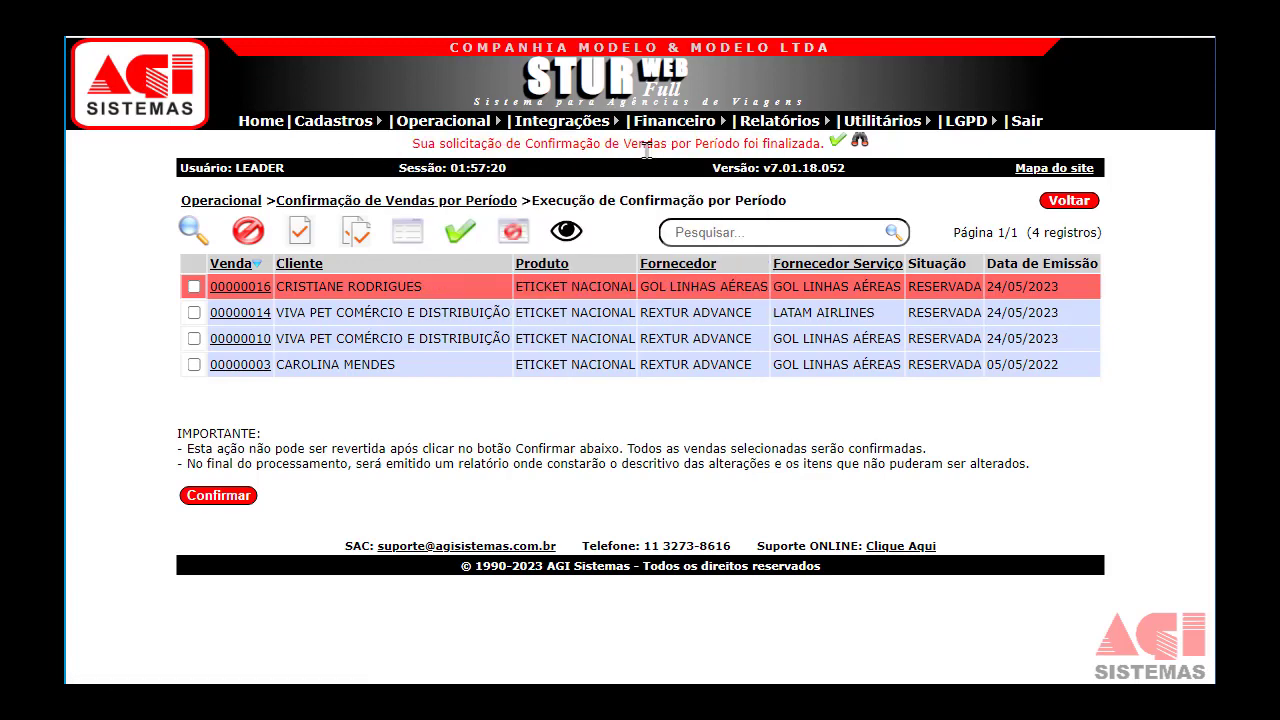
click(858, 147)
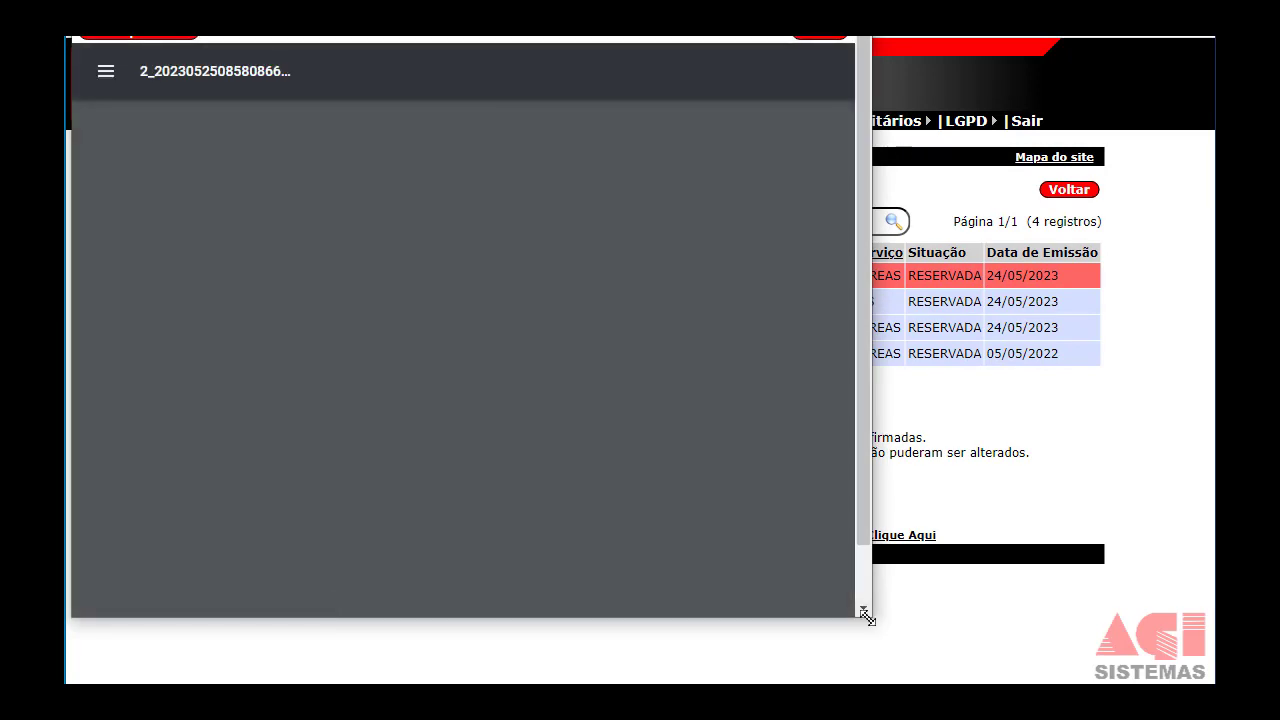
Enlarge the report and review the confirmed sale and the one rejected for undefined payments, then minimize it.
drag(868, 612, 1115, 658)
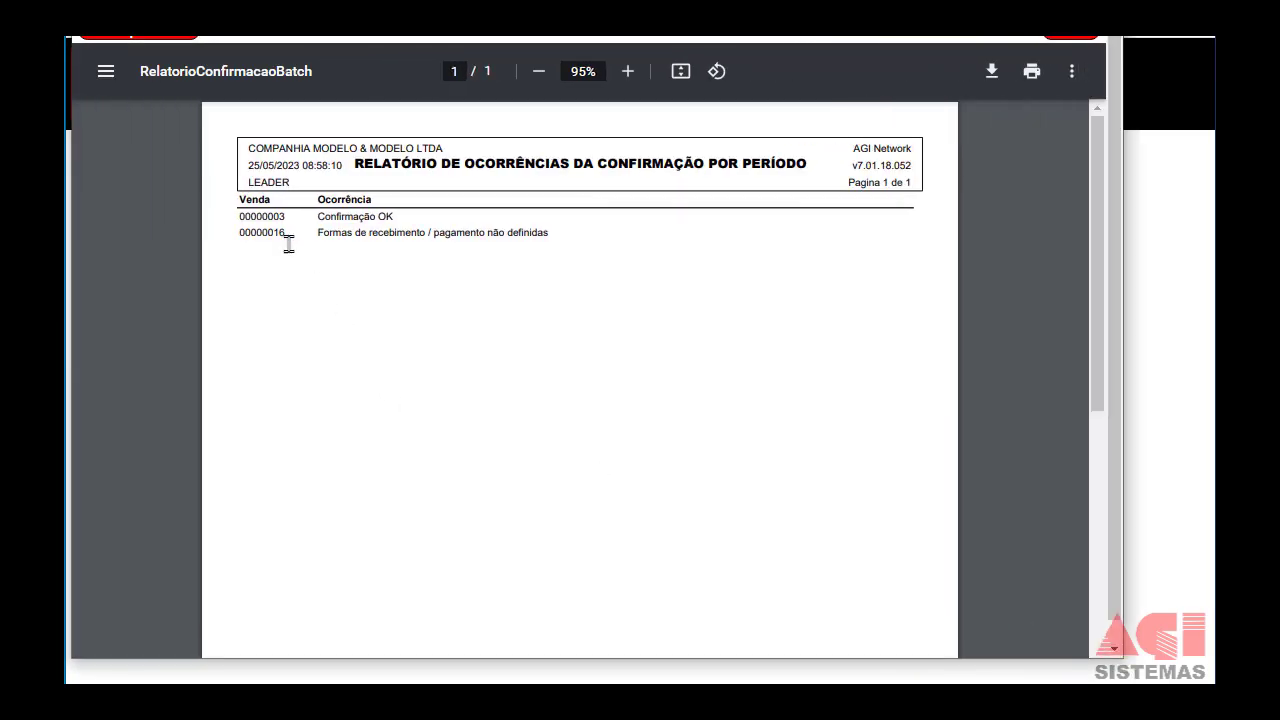
drag(249, 216, 429, 220)
drag(266, 232, 285, 233)
click(1008, 10)
mouse_move(436, 130)
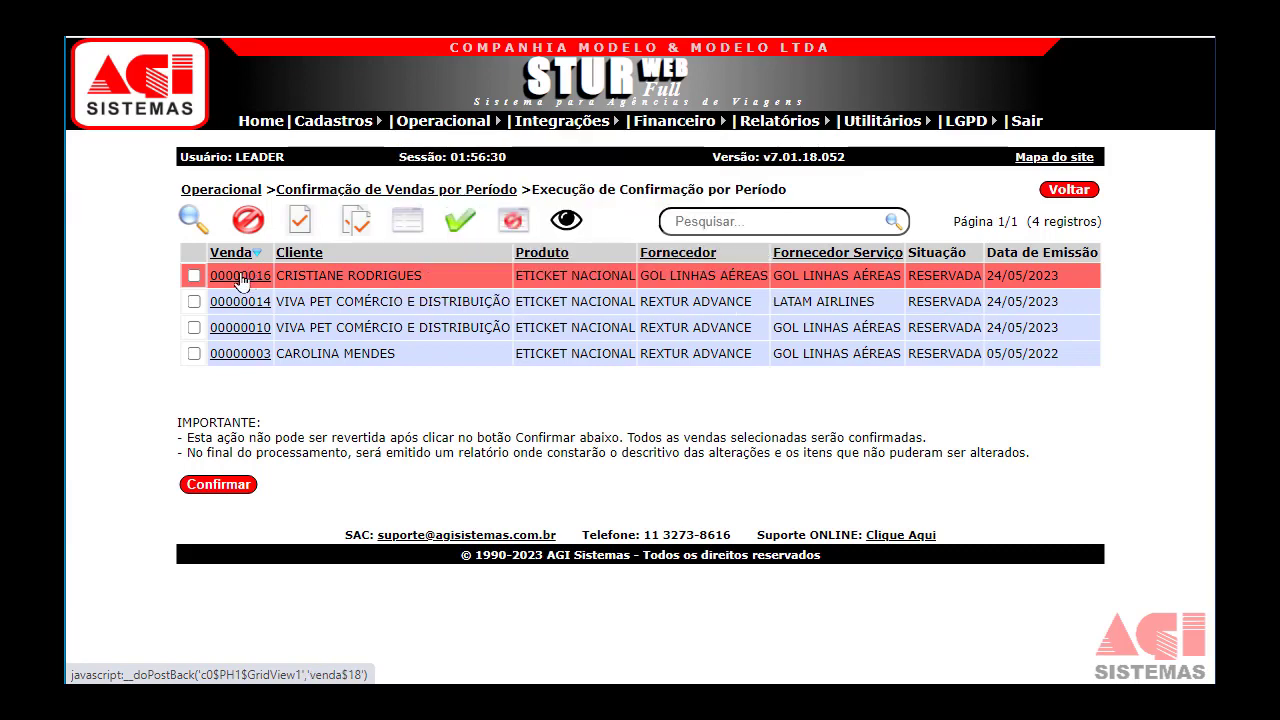
Open the rejected sale for editing and check its undefined client receipts and supplier payments.
click(240, 277)
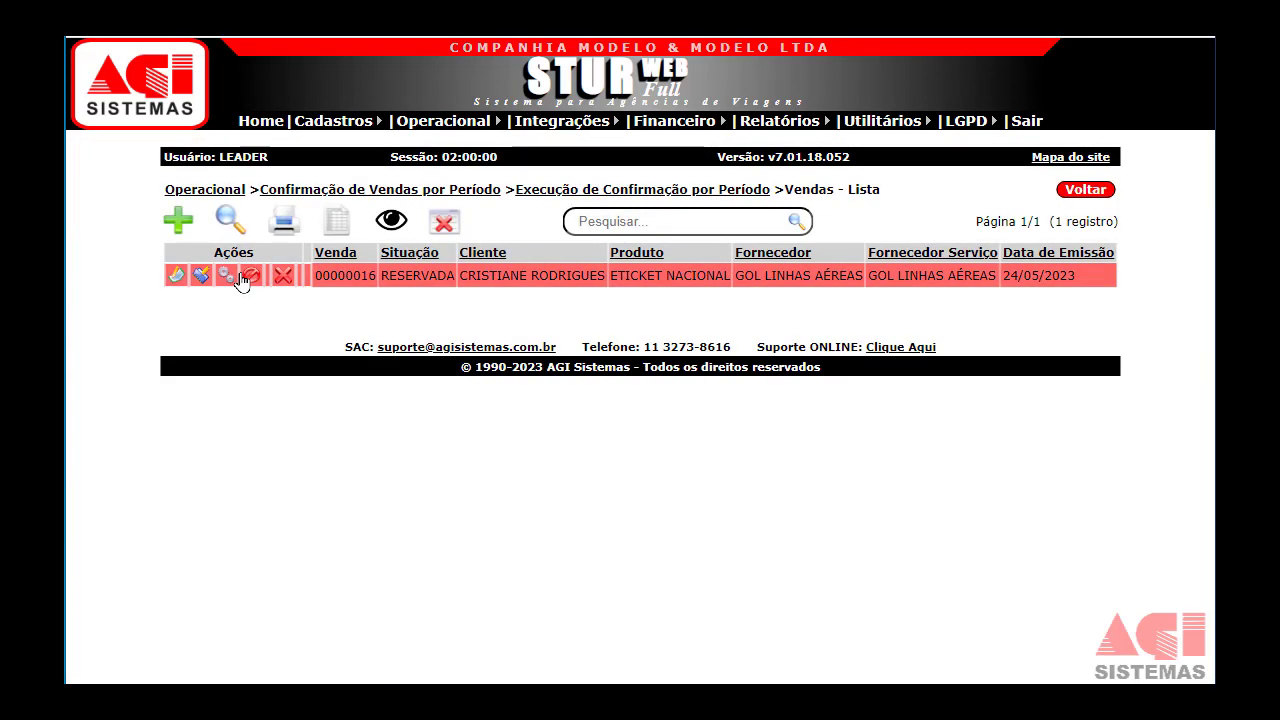
click(178, 277)
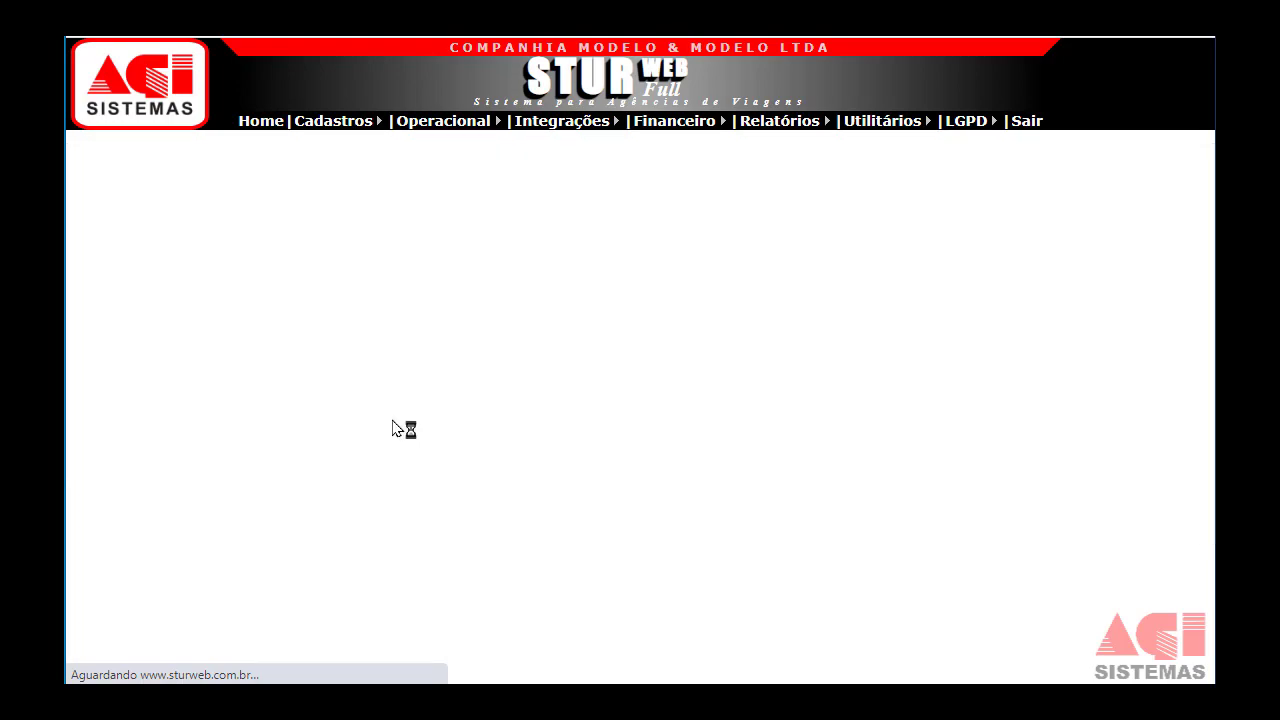
scroll(410, 445, down, 3)
scroll(415, 452, down, 12)
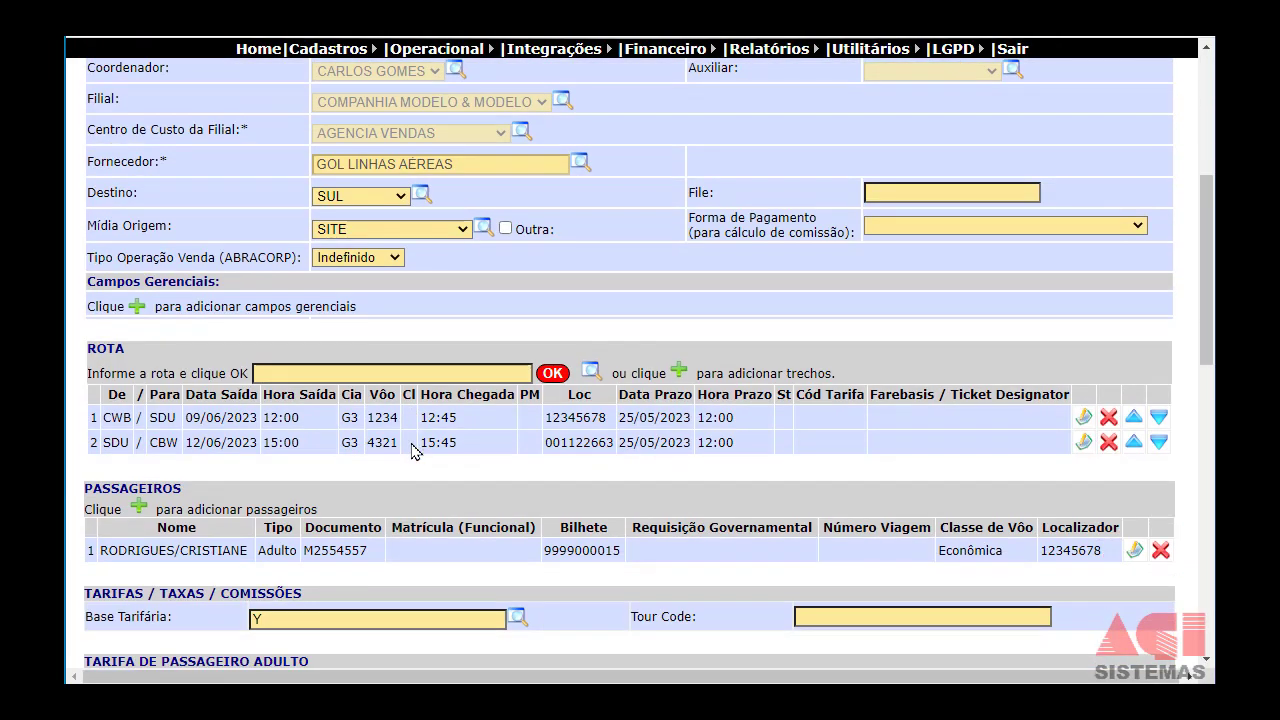
scroll(428, 479, down, 2)
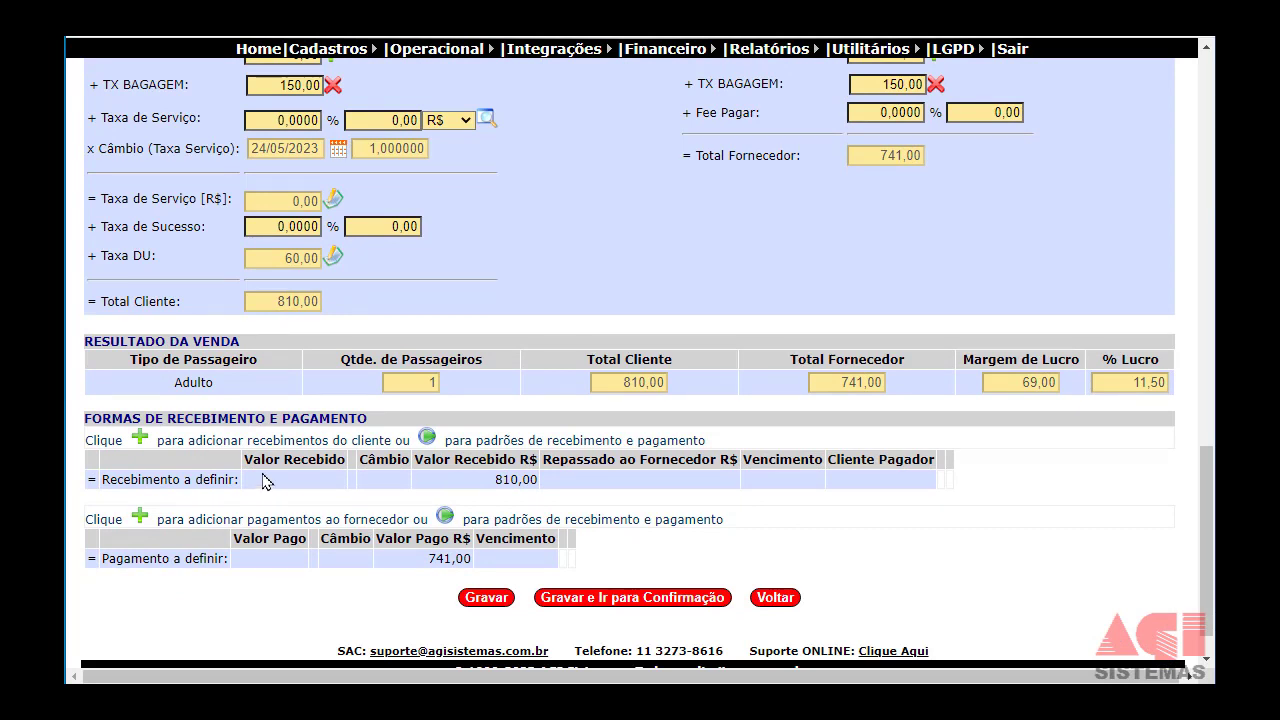
drag(247, 440, 393, 440)
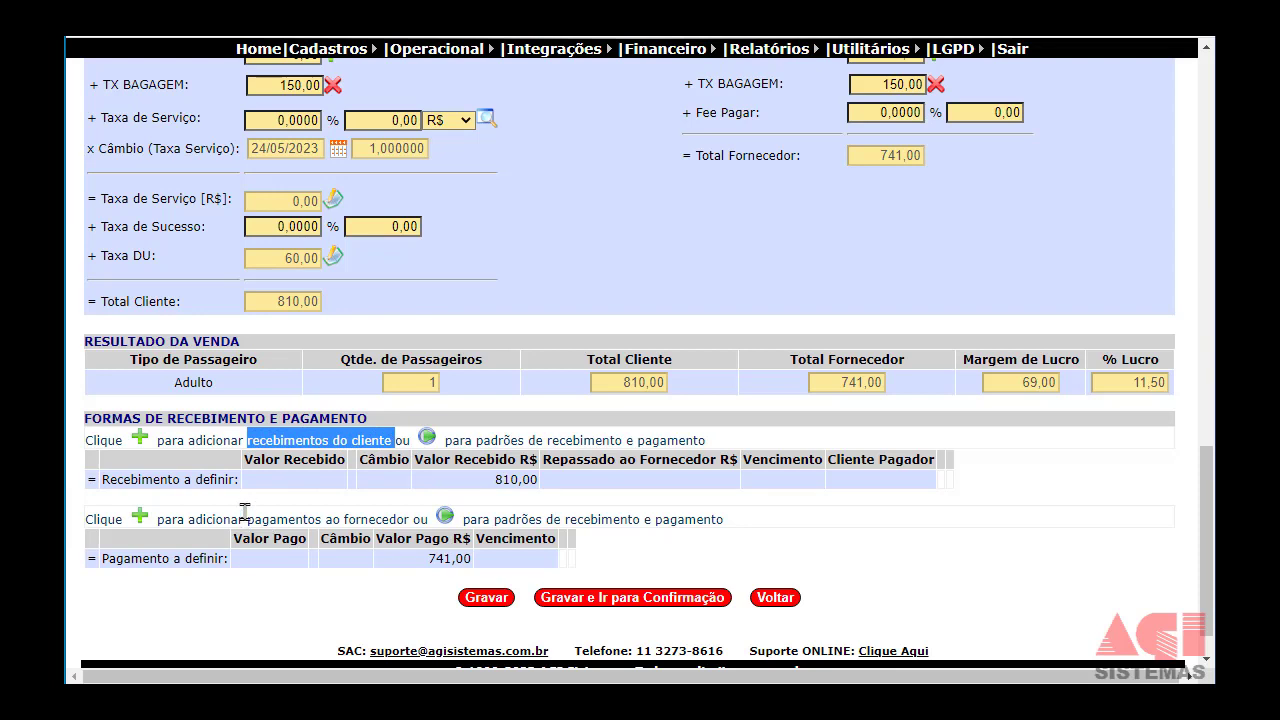
drag(248, 518, 402, 518)
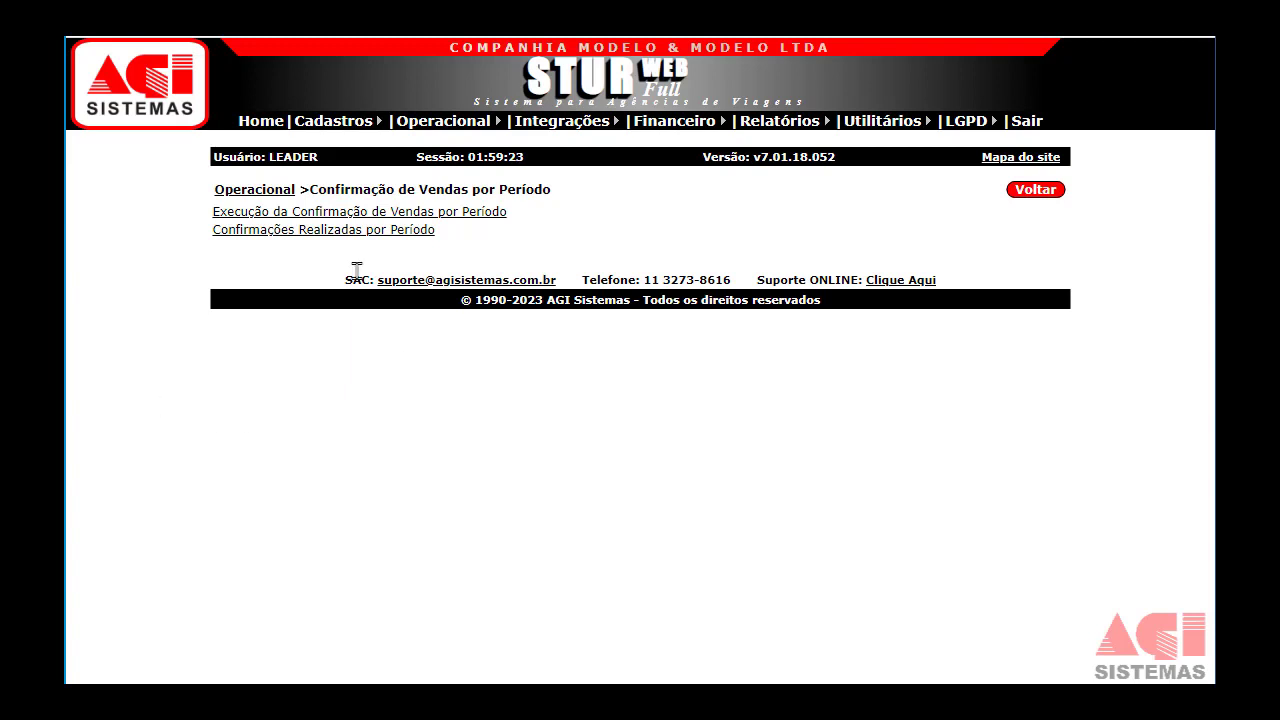
Review completed confirmations (sale 3 confirmed, reservation 16 undefined) and close the latest run's document options.
click(248, 238)
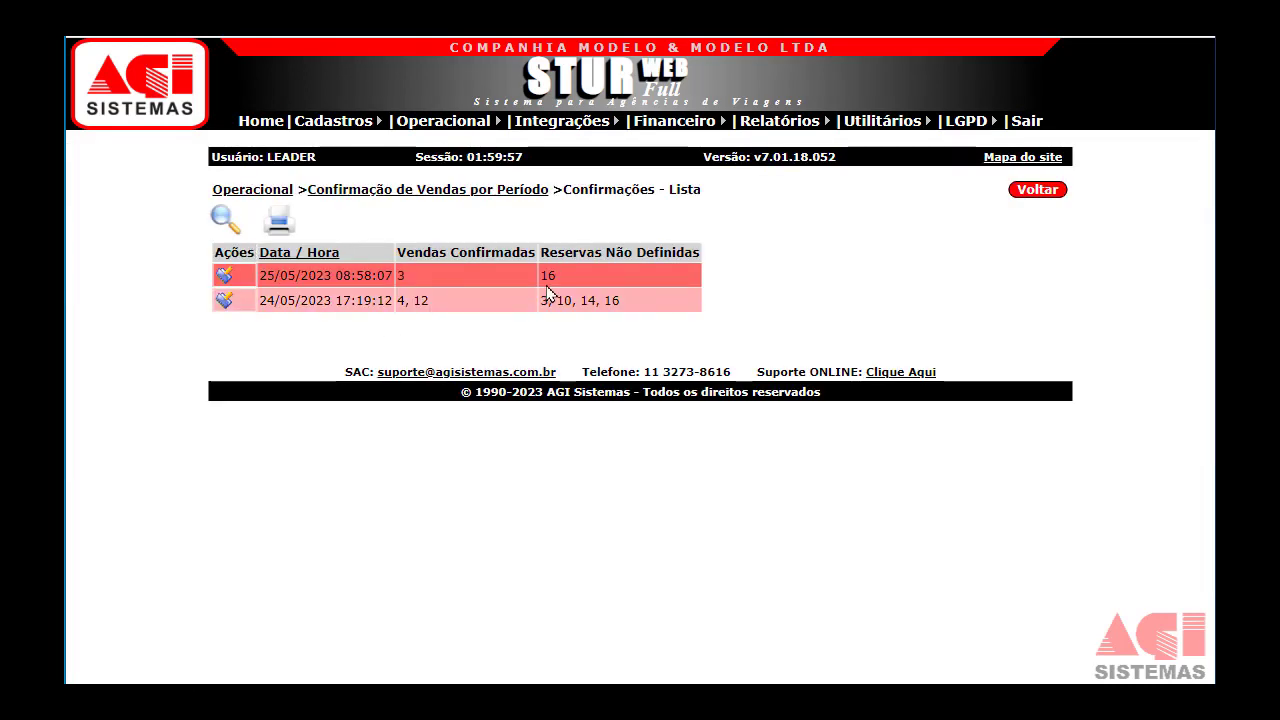
drag(521, 252, 414, 247)
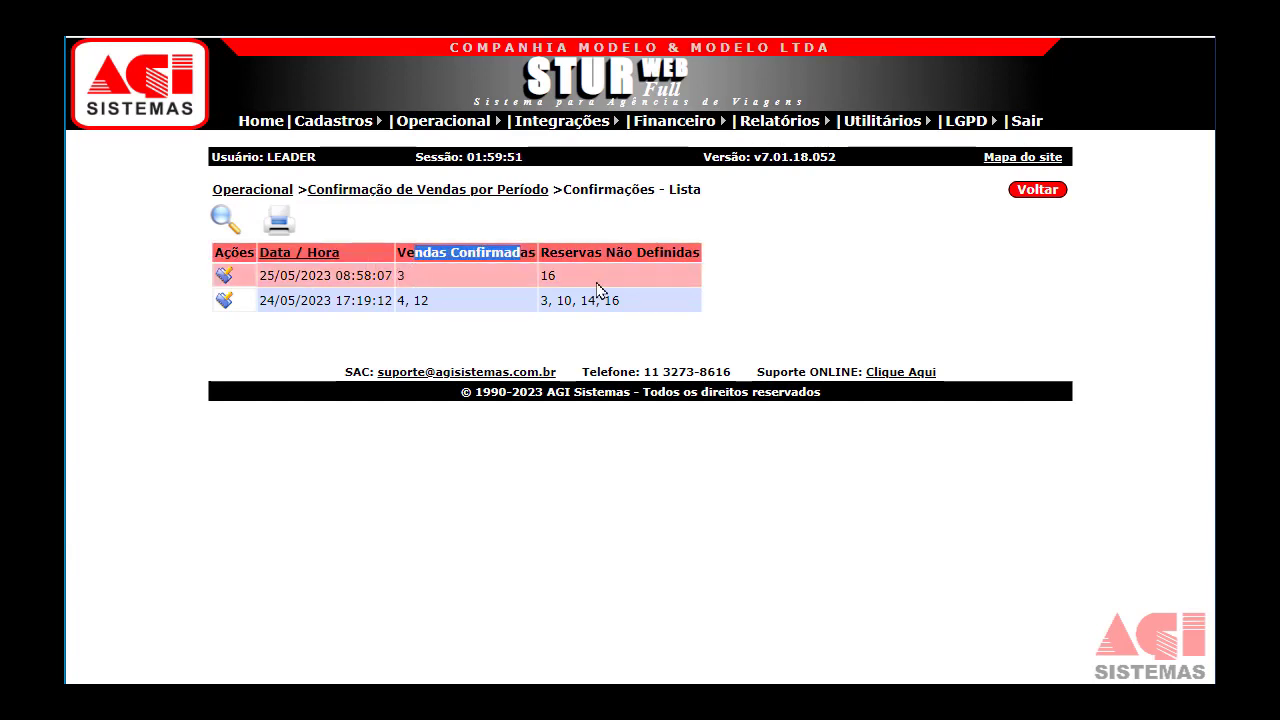
drag(549, 247, 647, 252)
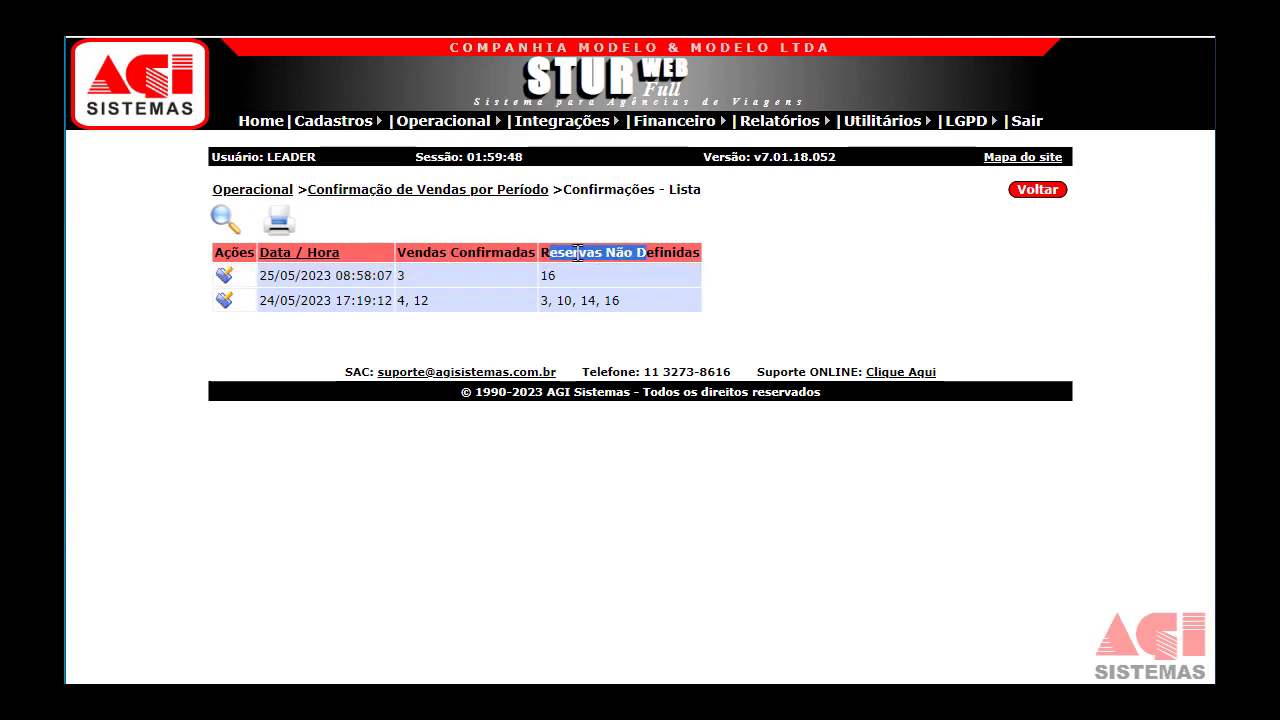
click(224, 285)
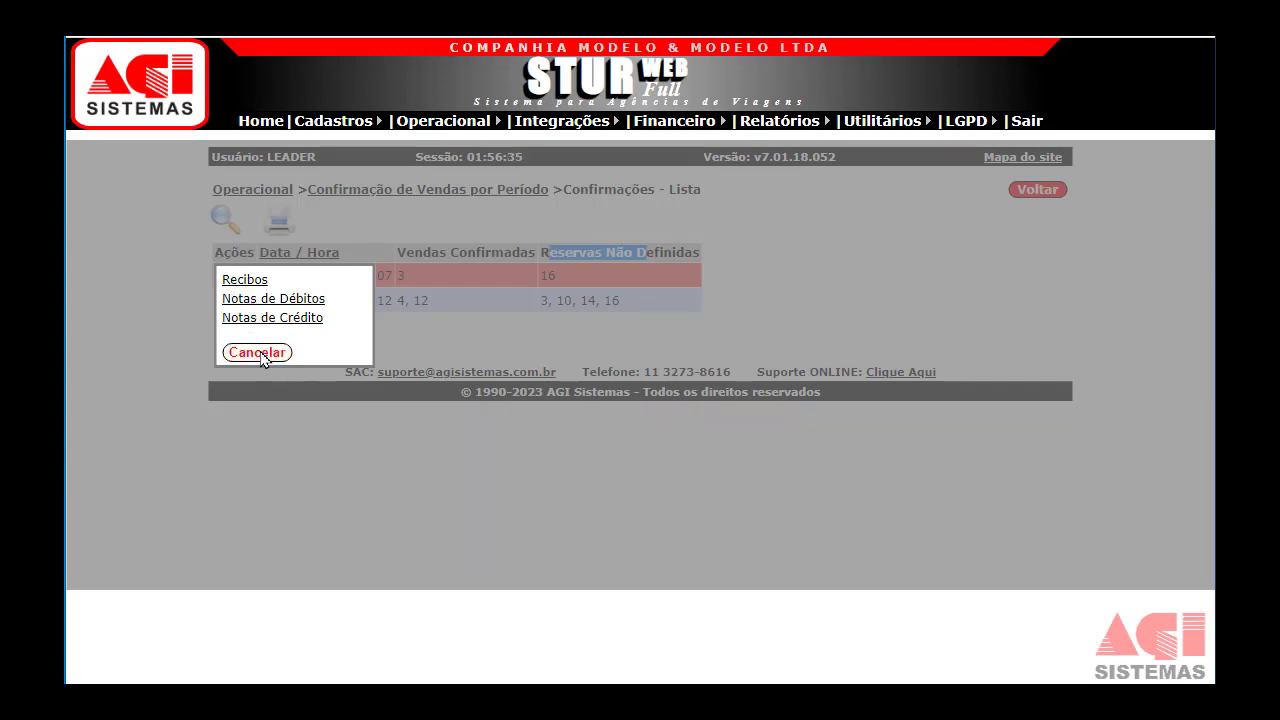
click(258, 352)
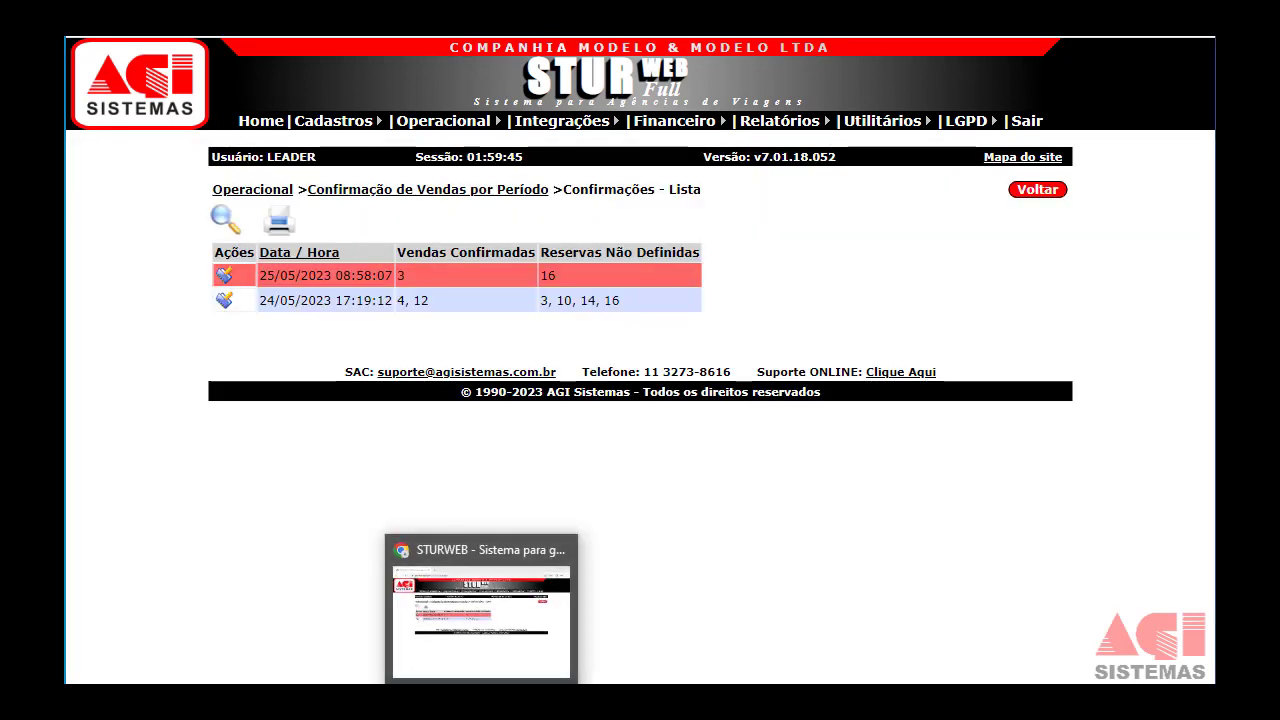
mouse_move(460, 130)
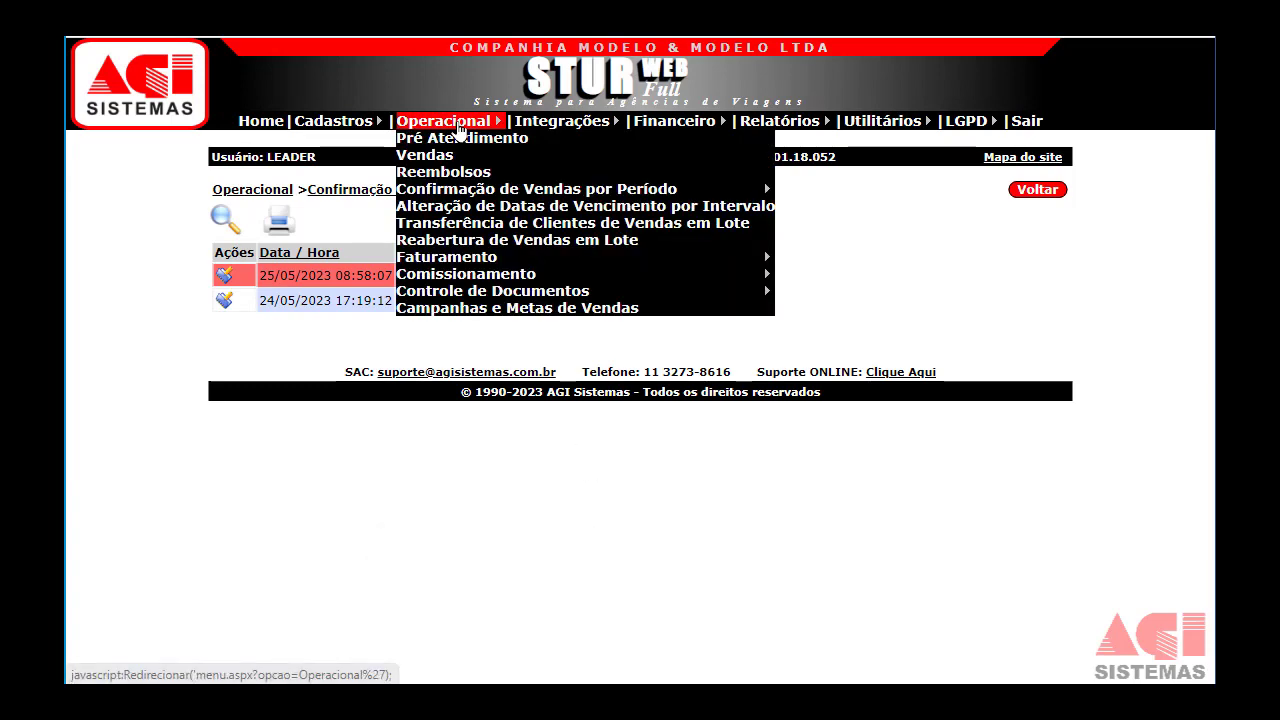
Open Alteração de Datas de Vencimento por Intervalo and list sales issued 01/01/2022–31/12/2023.
click(464, 212)
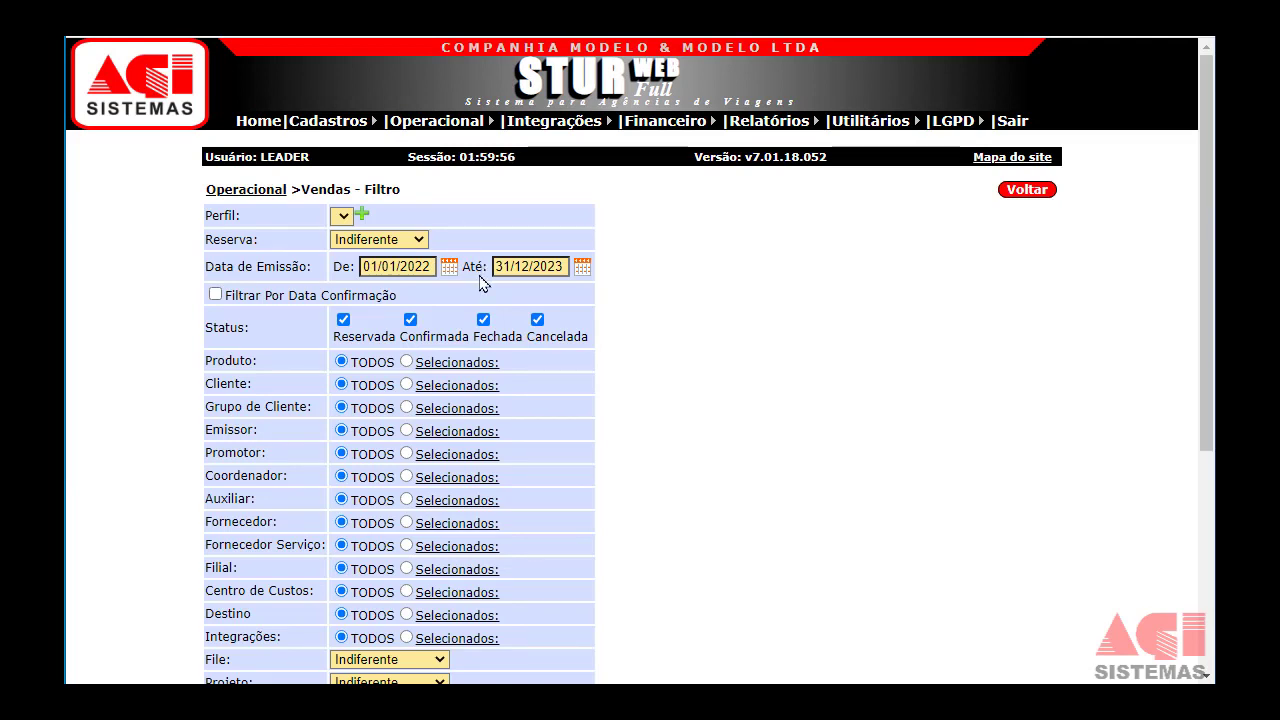
scroll(478, 318, down, 1)
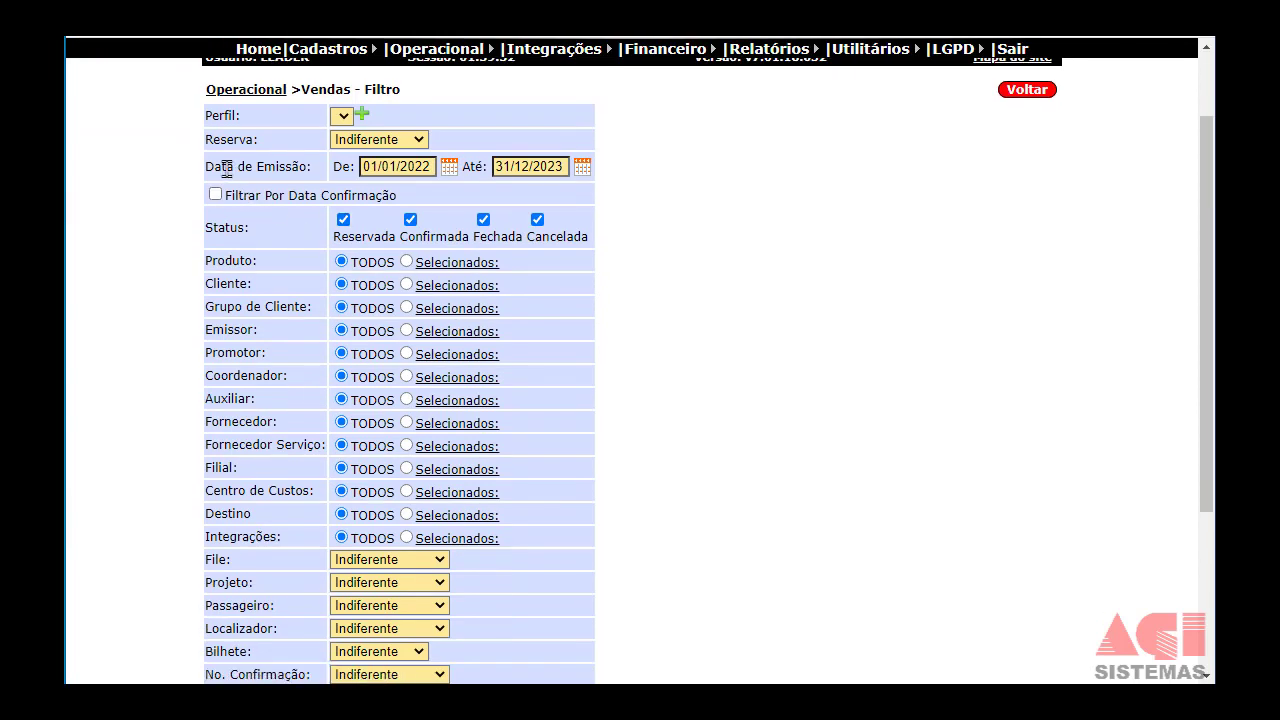
drag(227, 167, 252, 167)
click(223, 285)
drag(223, 285, 252, 286)
scroll(293, 357, down, 3)
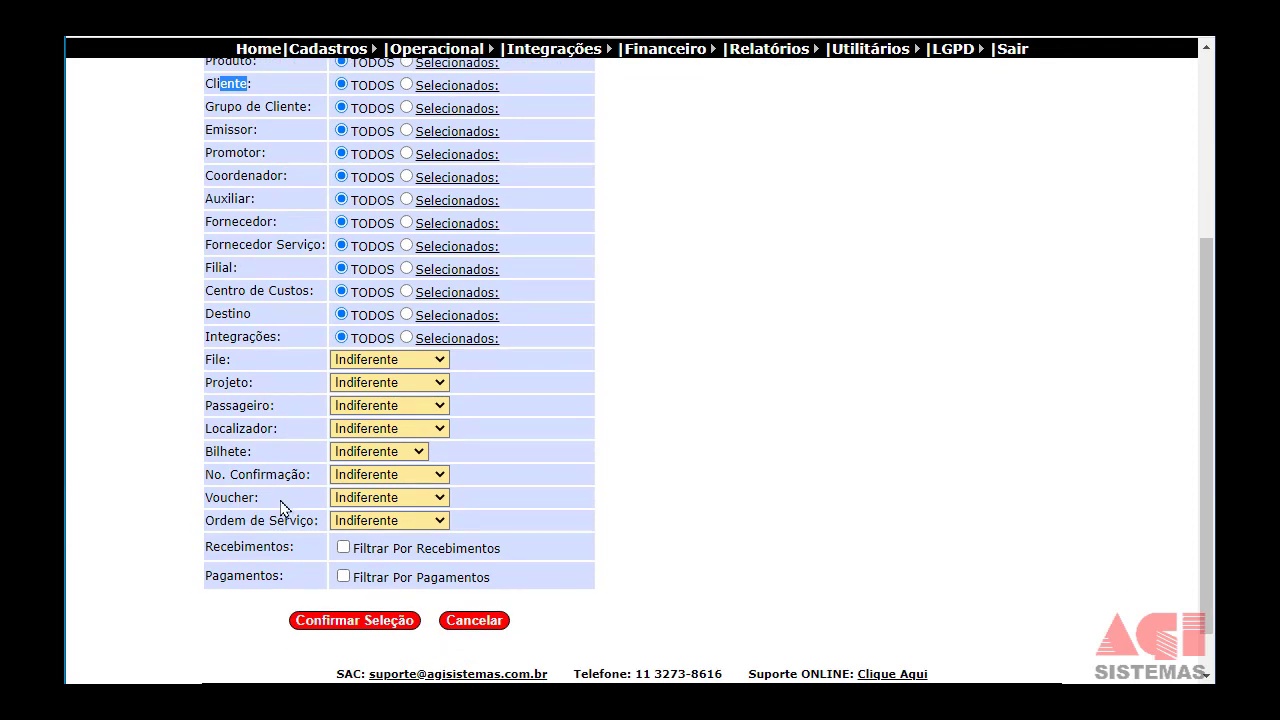
drag(232, 549, 264, 577)
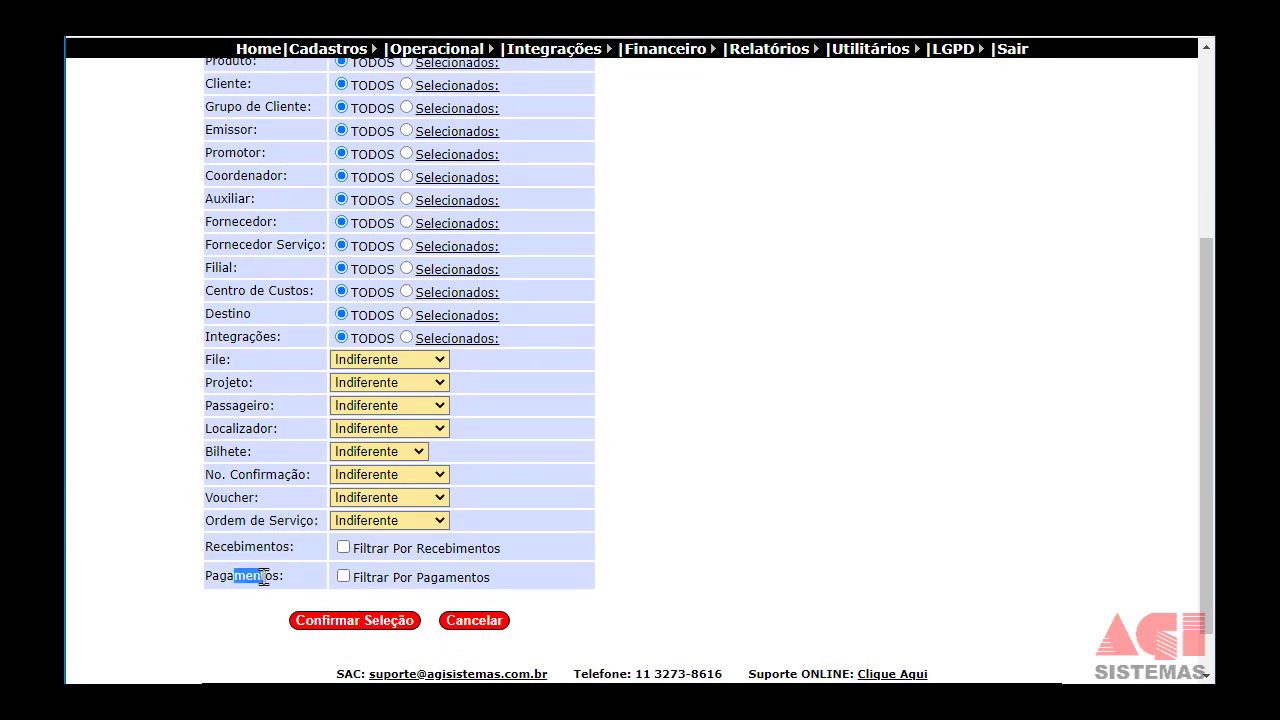
click(377, 621)
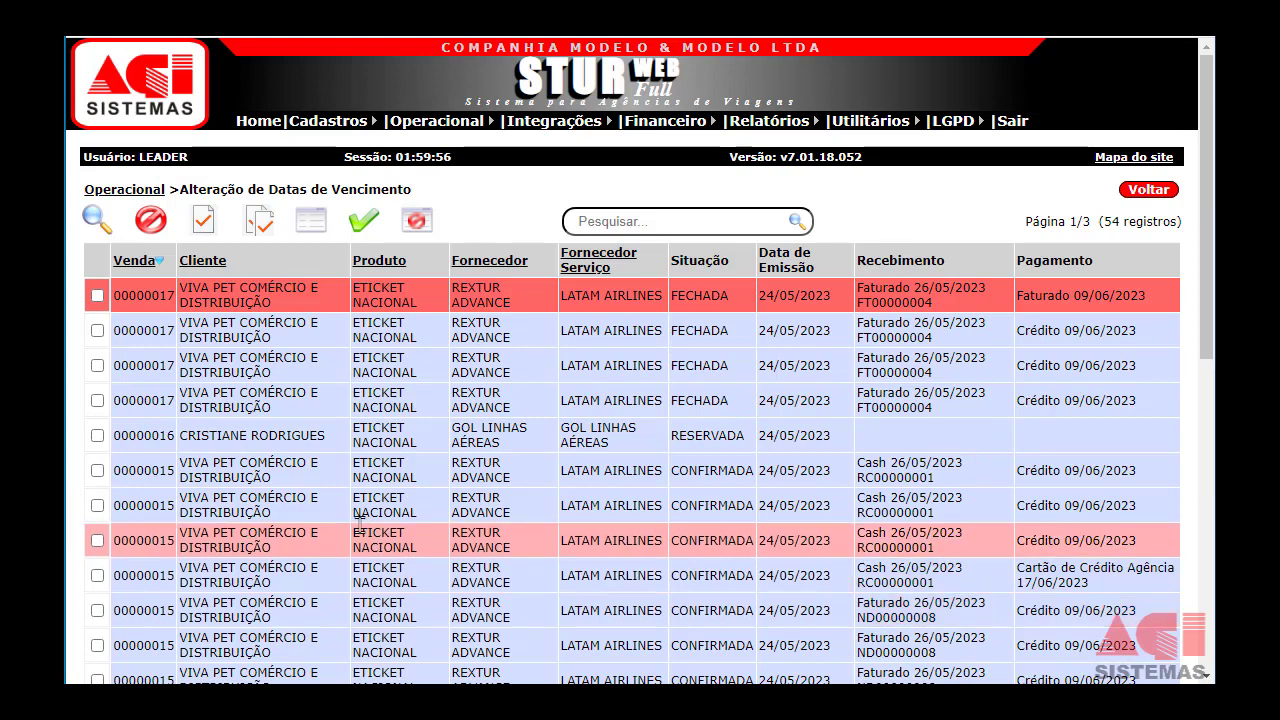
Remove the sales filter so the due-date list shows 45 records over 3 pages.
scroll(358, 530, down, 1)
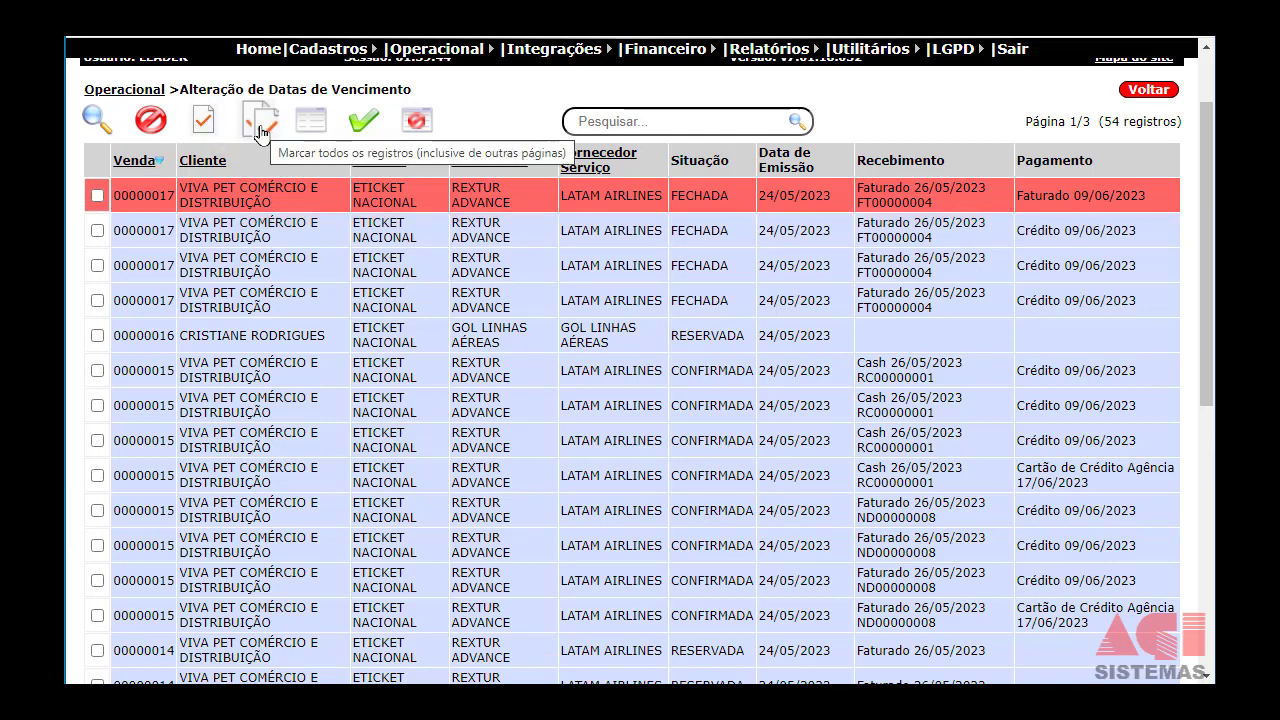
drag(1044, 121, 1093, 118)
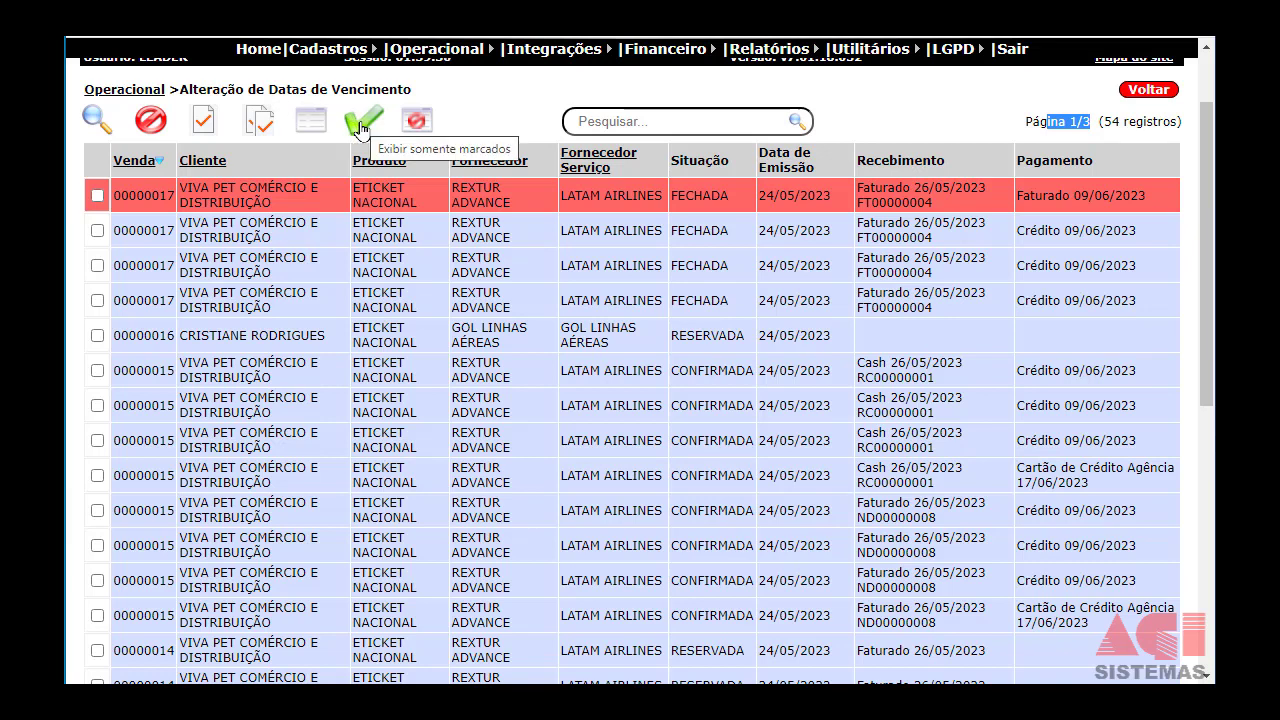
click(150, 120)
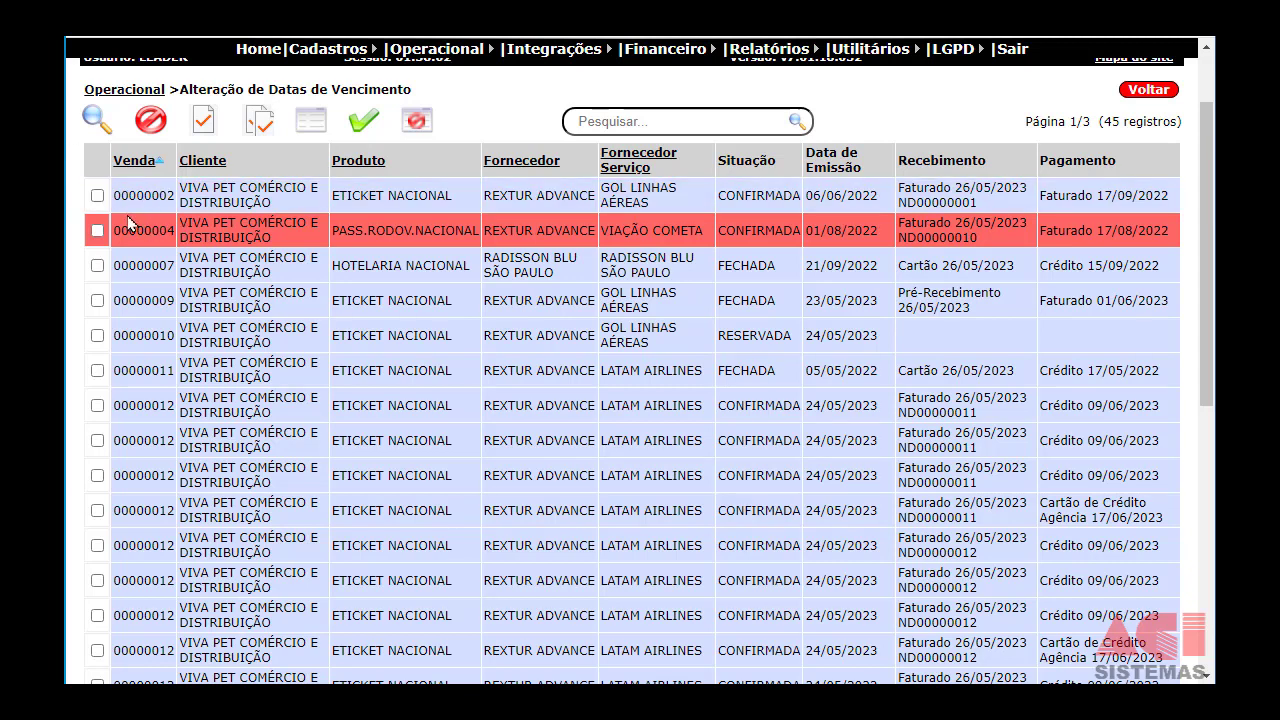
Tick sales 00000002 and 00000004 for a due-date change.
click(97, 196)
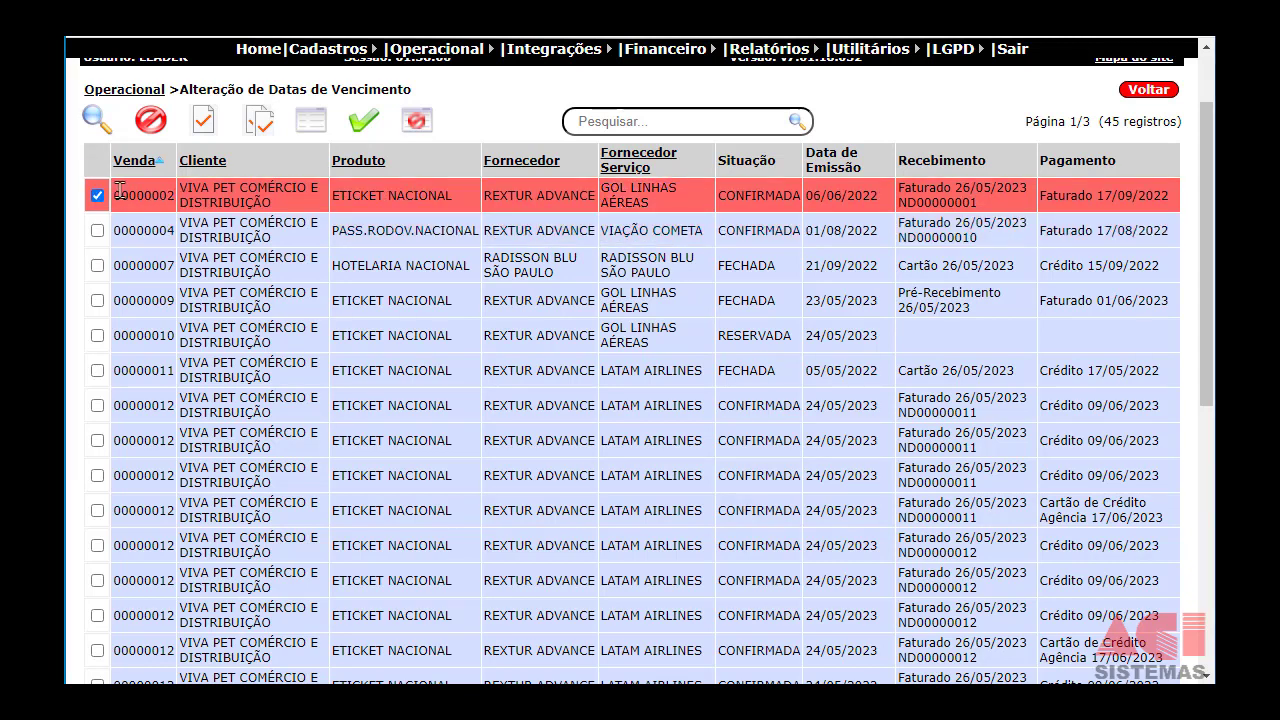
drag(121, 195, 166, 196)
click(97, 230)
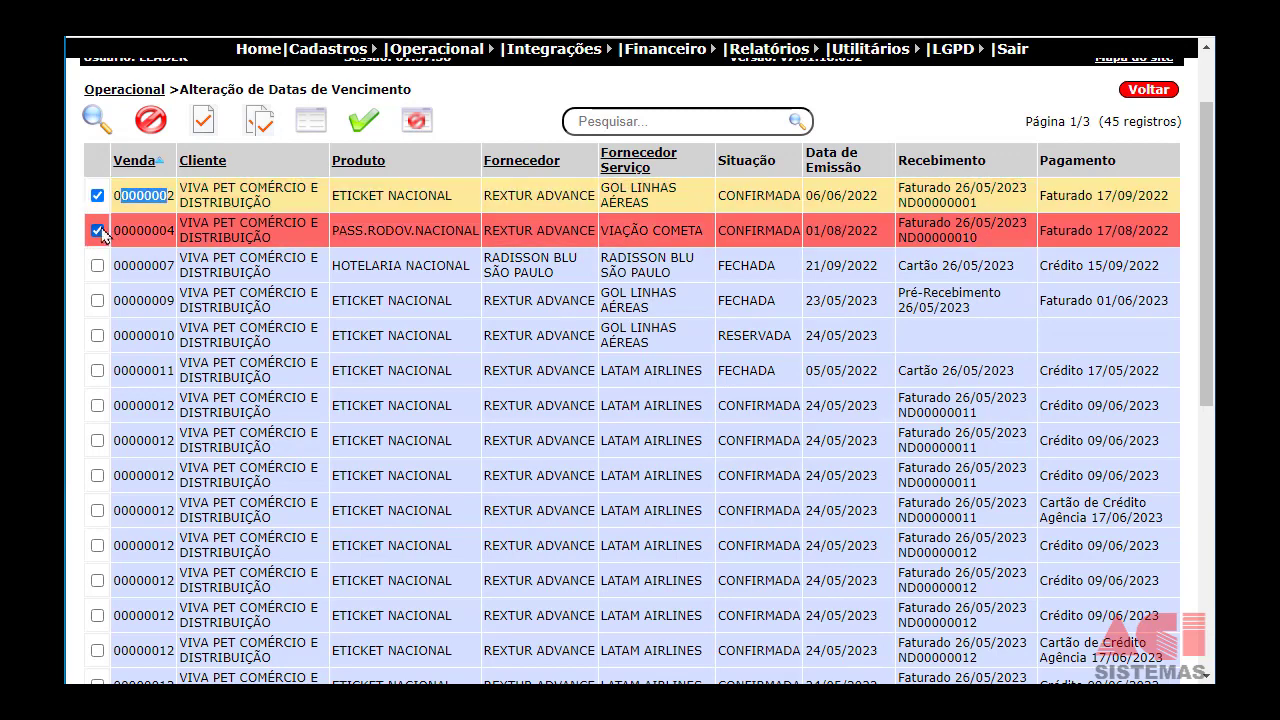
drag(113, 230, 168, 230)
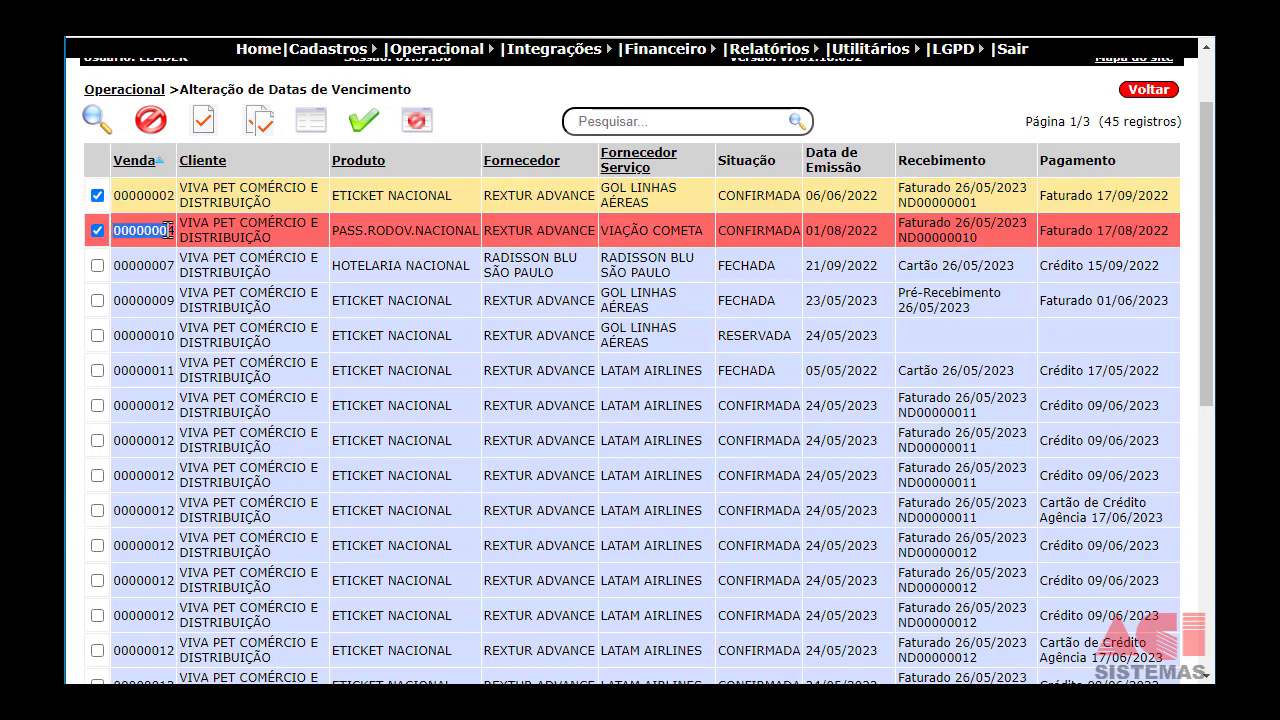
Review the receipt date change option against the first sale's current receipt date.
scroll(200, 321, down, 4)
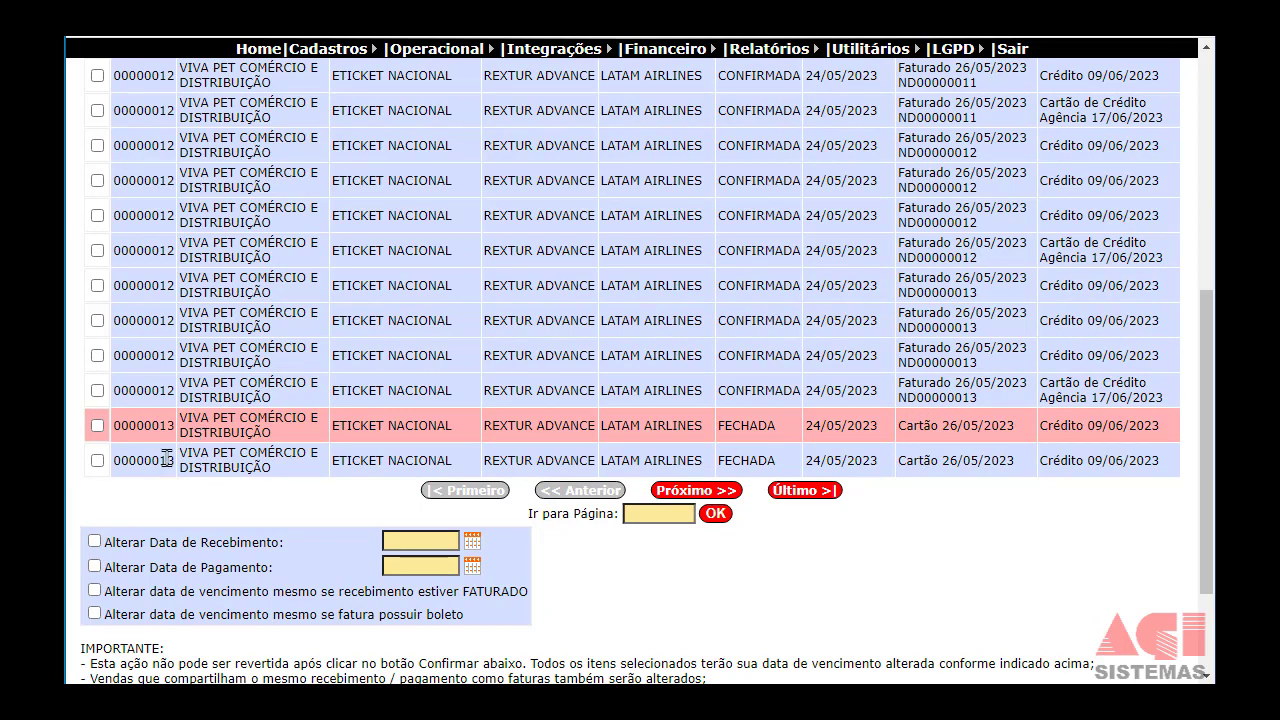
drag(117, 540, 194, 558)
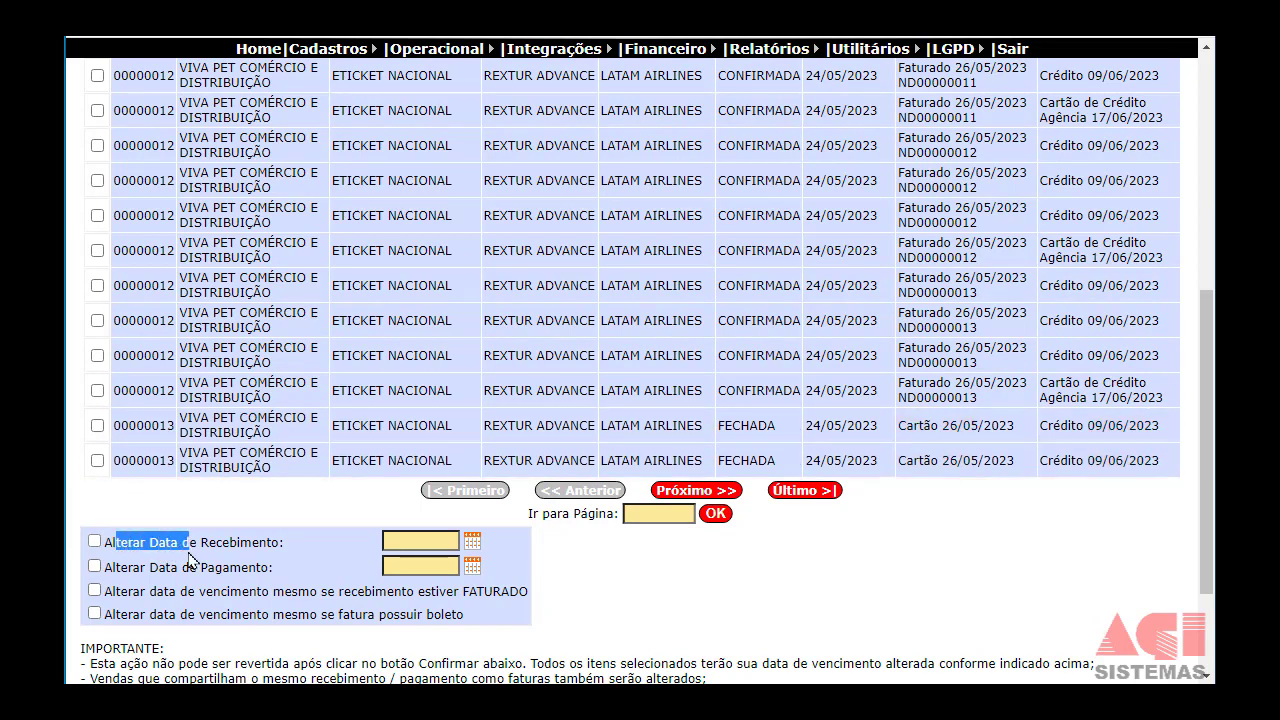
click(409, 541)
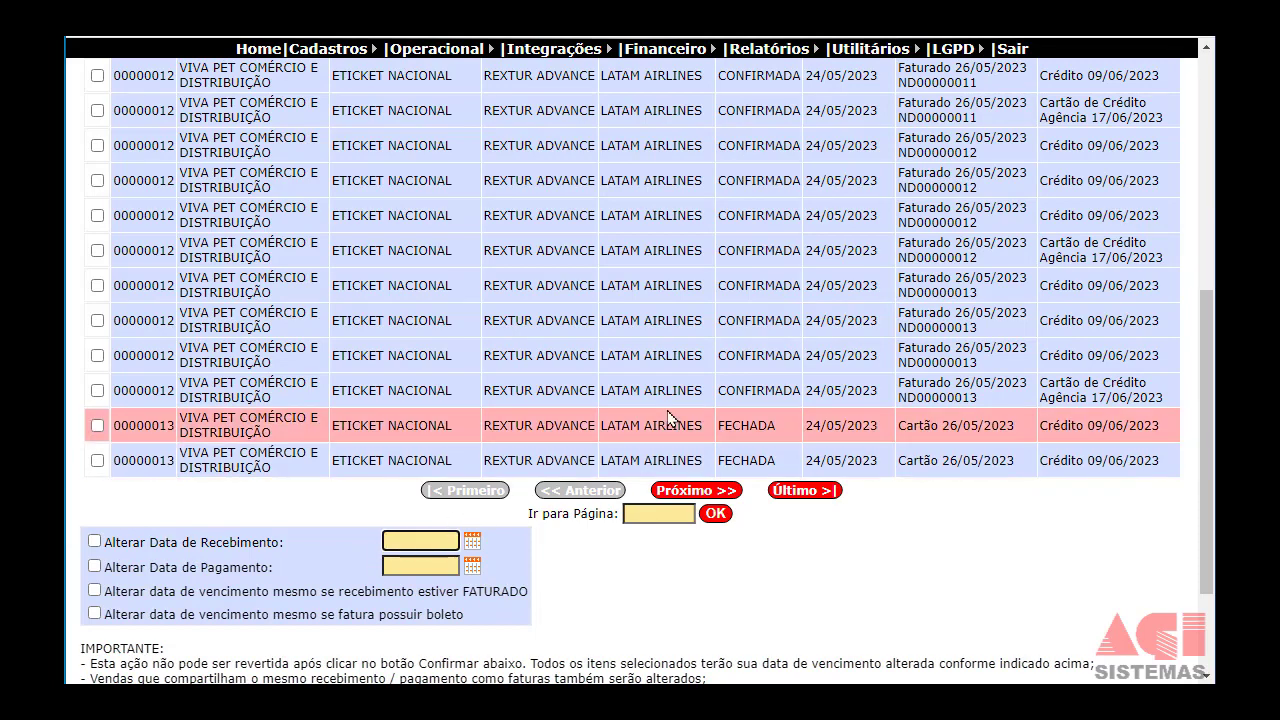
scroll(680, 405, up, 1)
scroll(686, 398, up, 4)
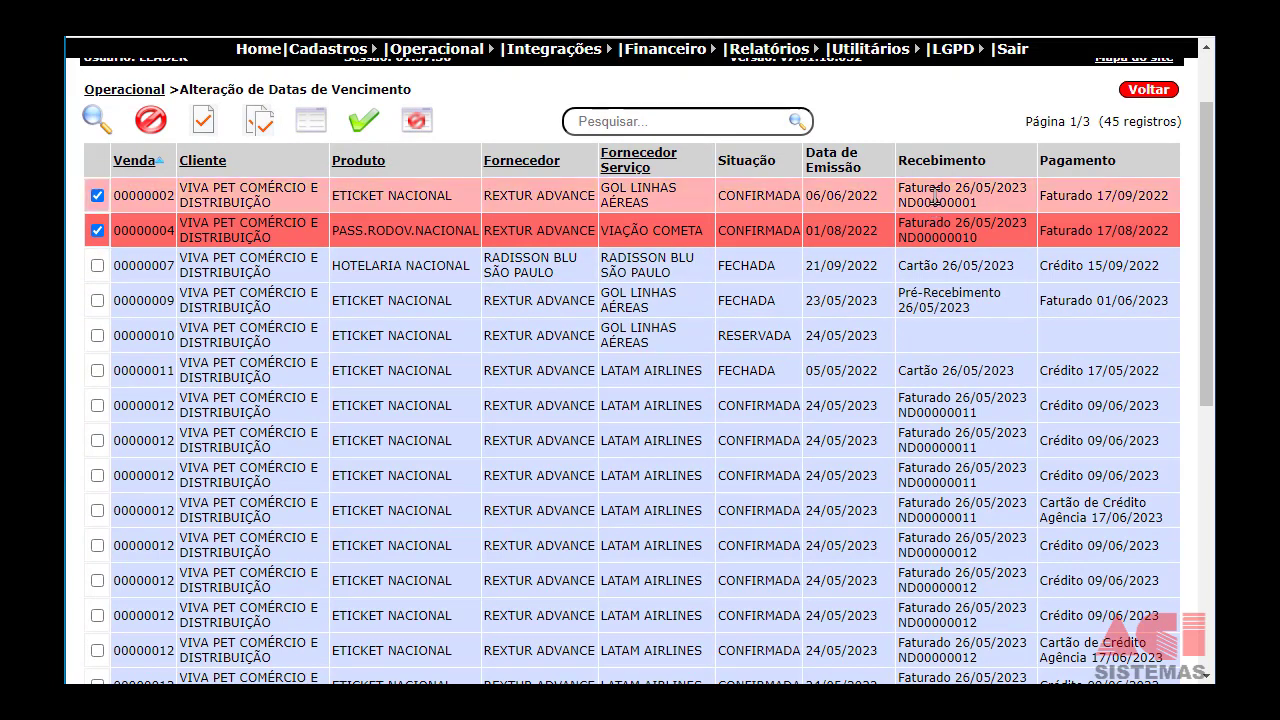
drag(936, 186, 997, 188)
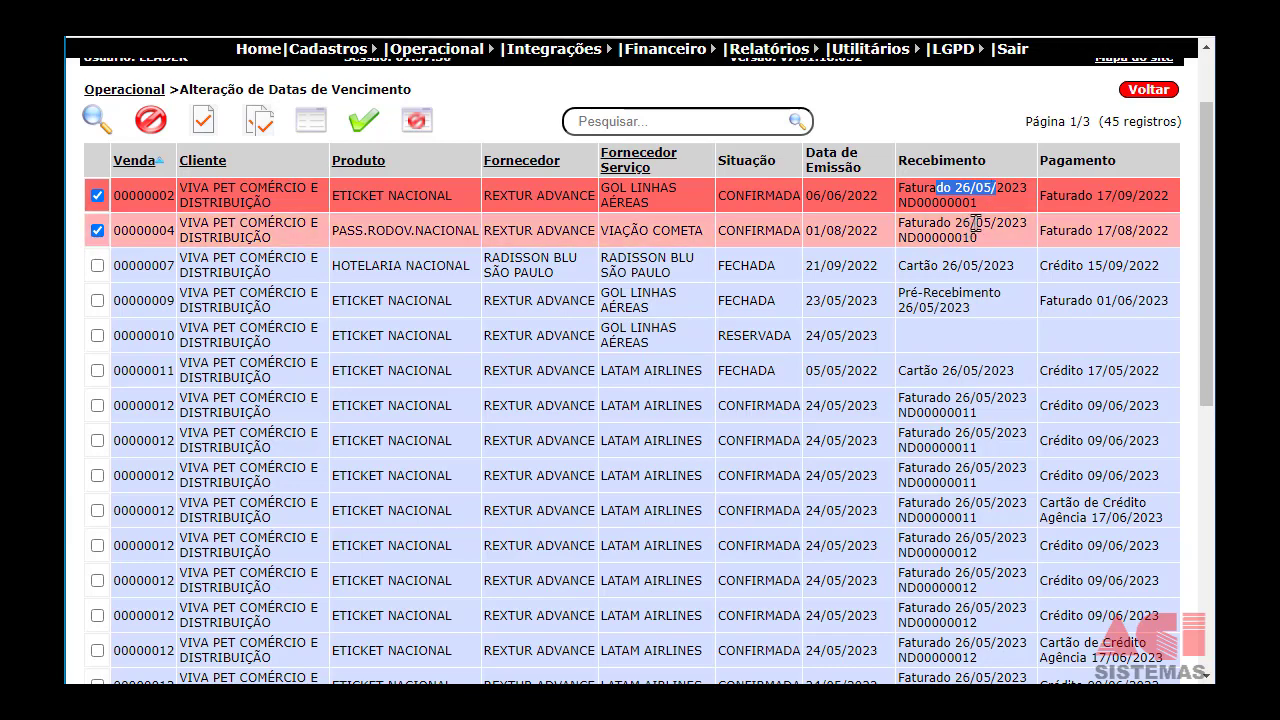
scroll(975, 222, down, 3)
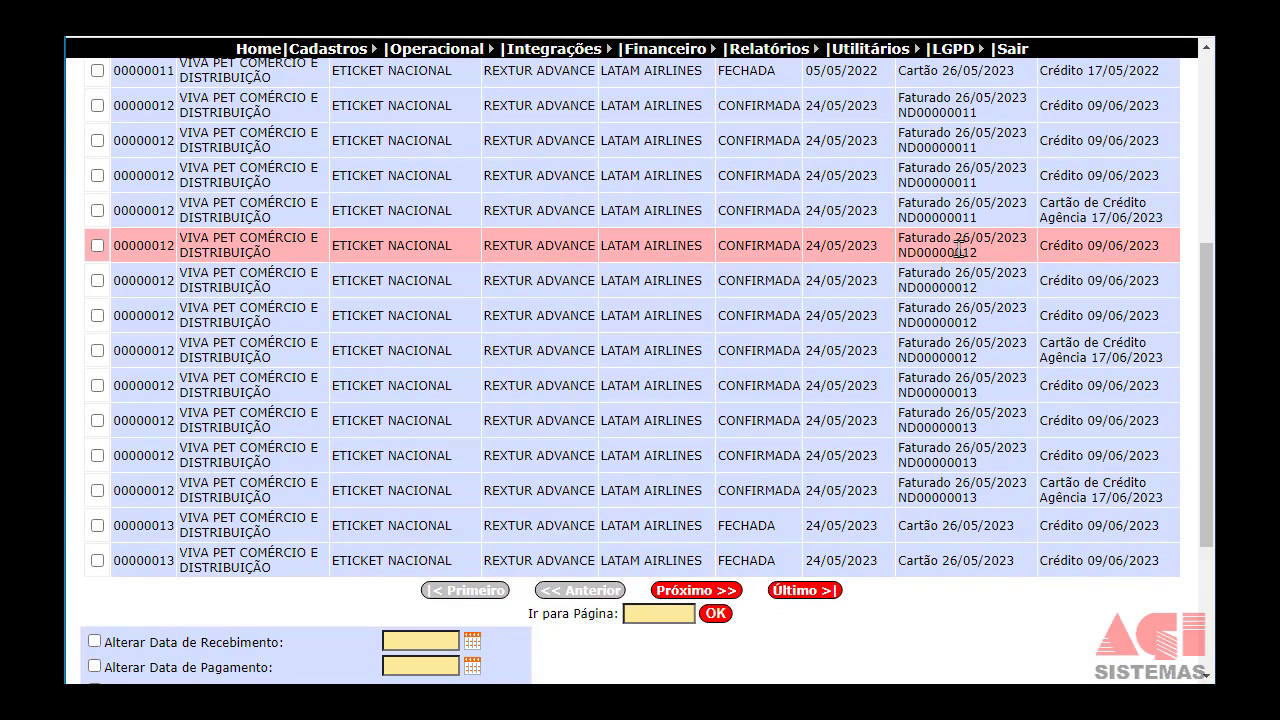
Enable Alterar Data de Recebimento and set the new receipt date to 31/05/2023.
click(95, 641)
click(451, 640)
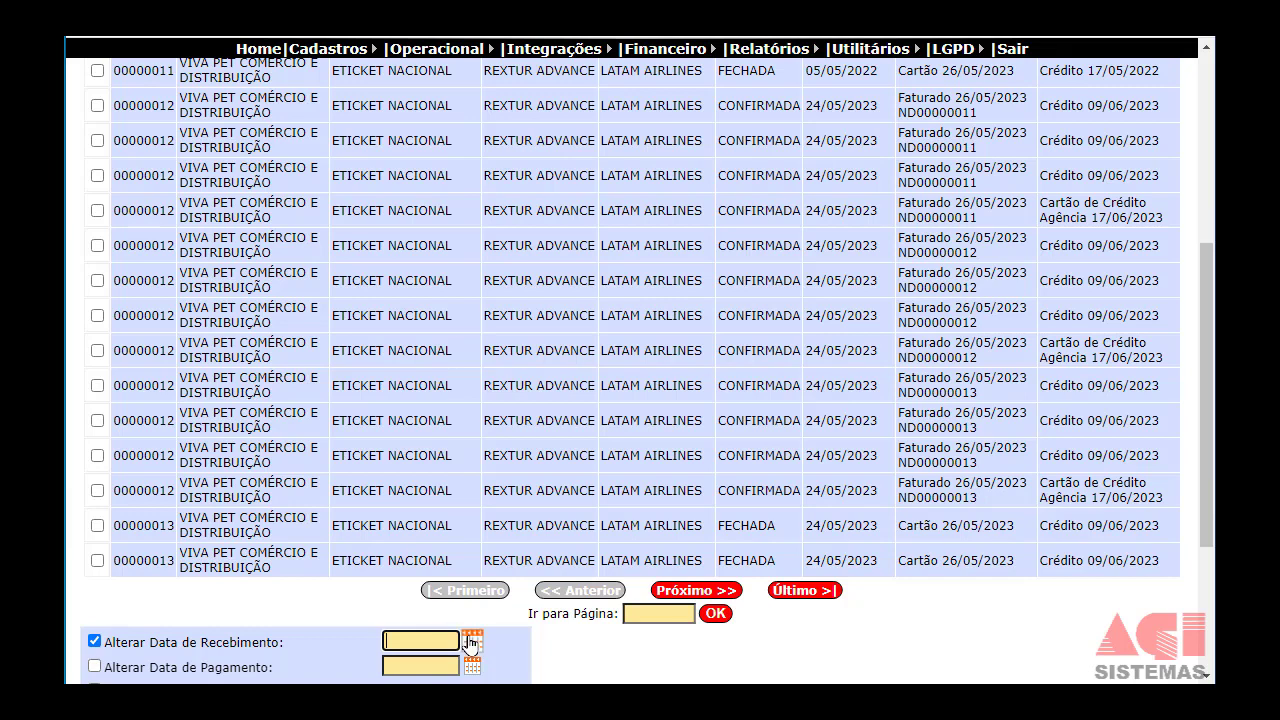
click(470, 640)
scroll(475, 628, down, 1)
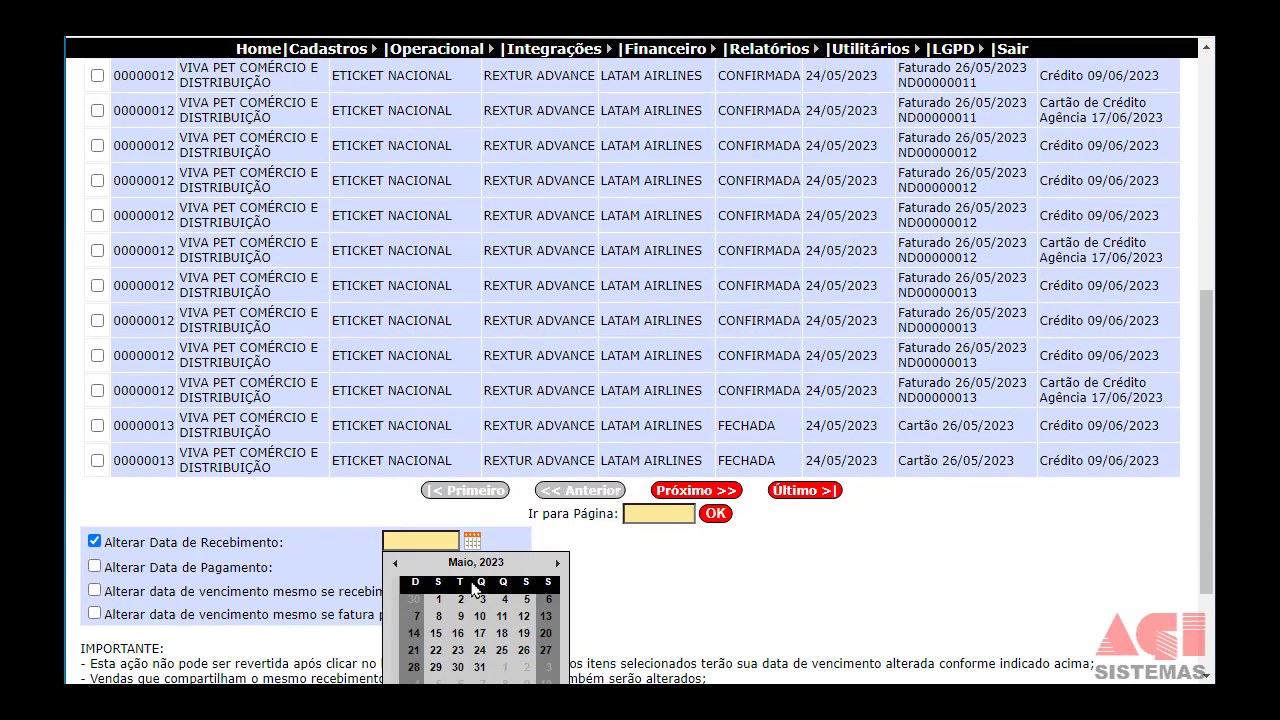
click(480, 668)
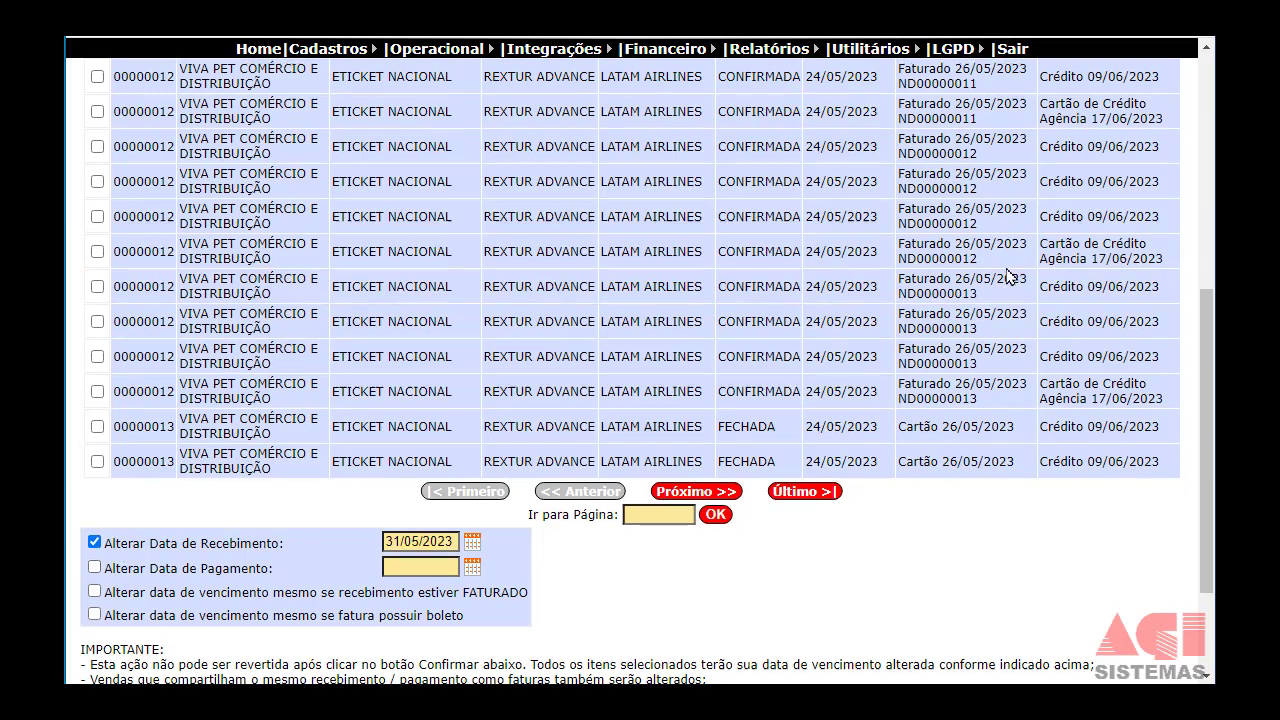
Point out the supplier of sale 00000002 and the payment date change option.
scroll(1008, 266, up, 3)
scroll(1030, 230, up, 1)
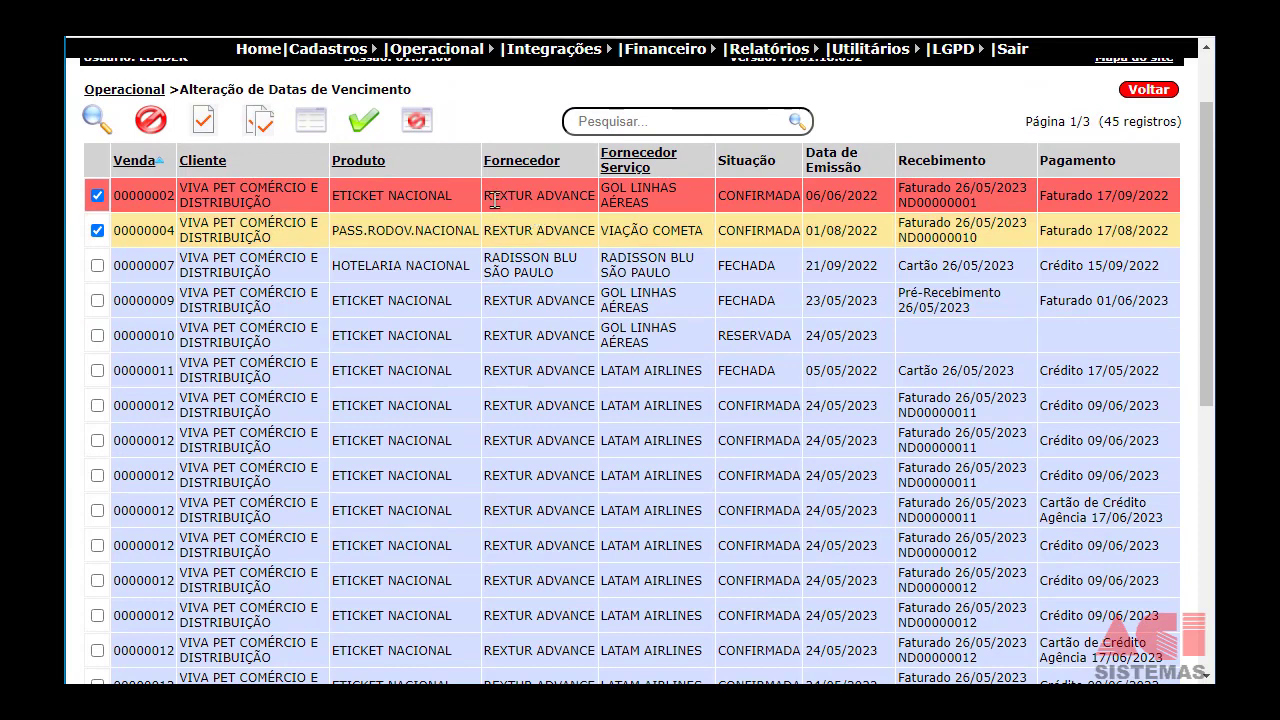
drag(490, 197, 566, 212)
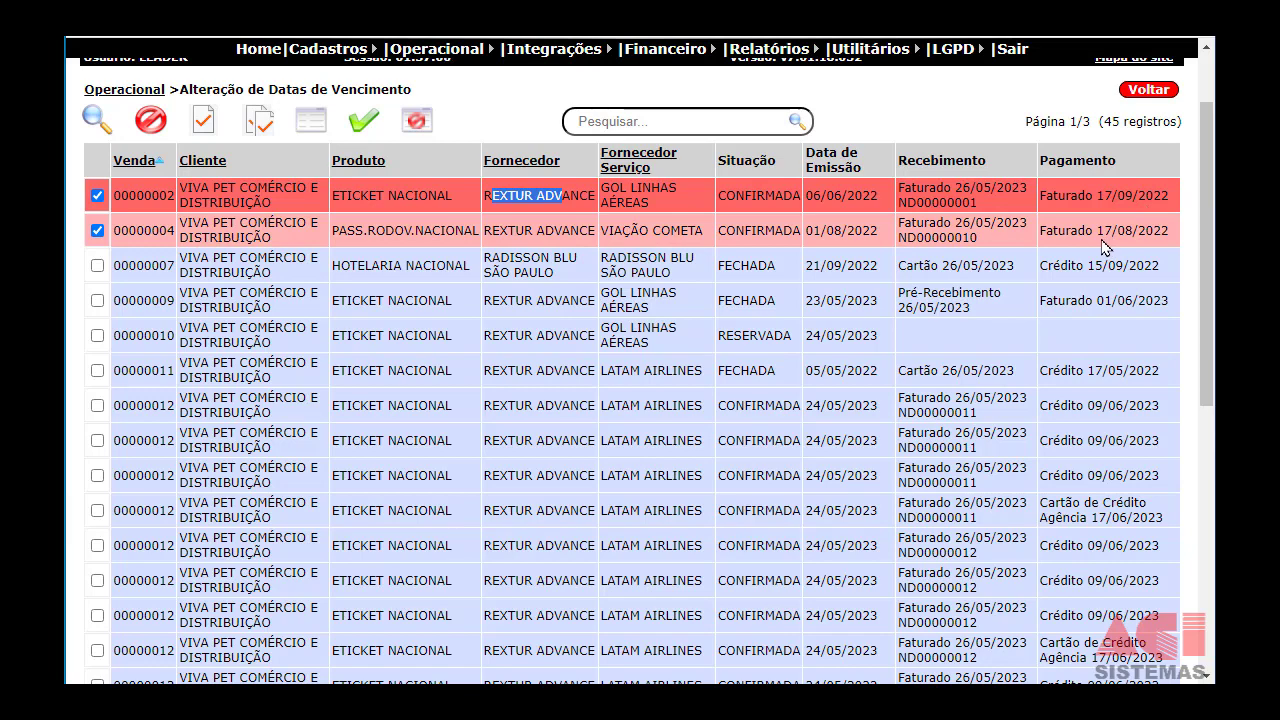
scroll(1104, 250, down, 5)
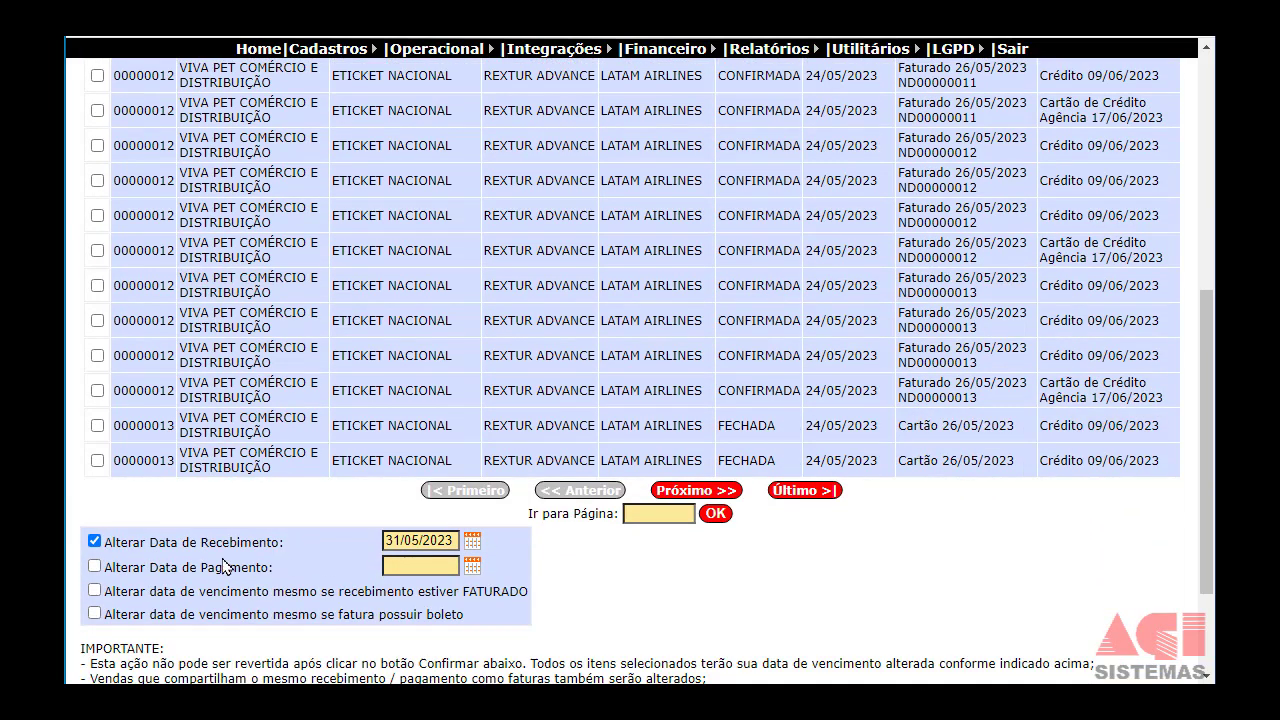
drag(166, 578, 231, 580)
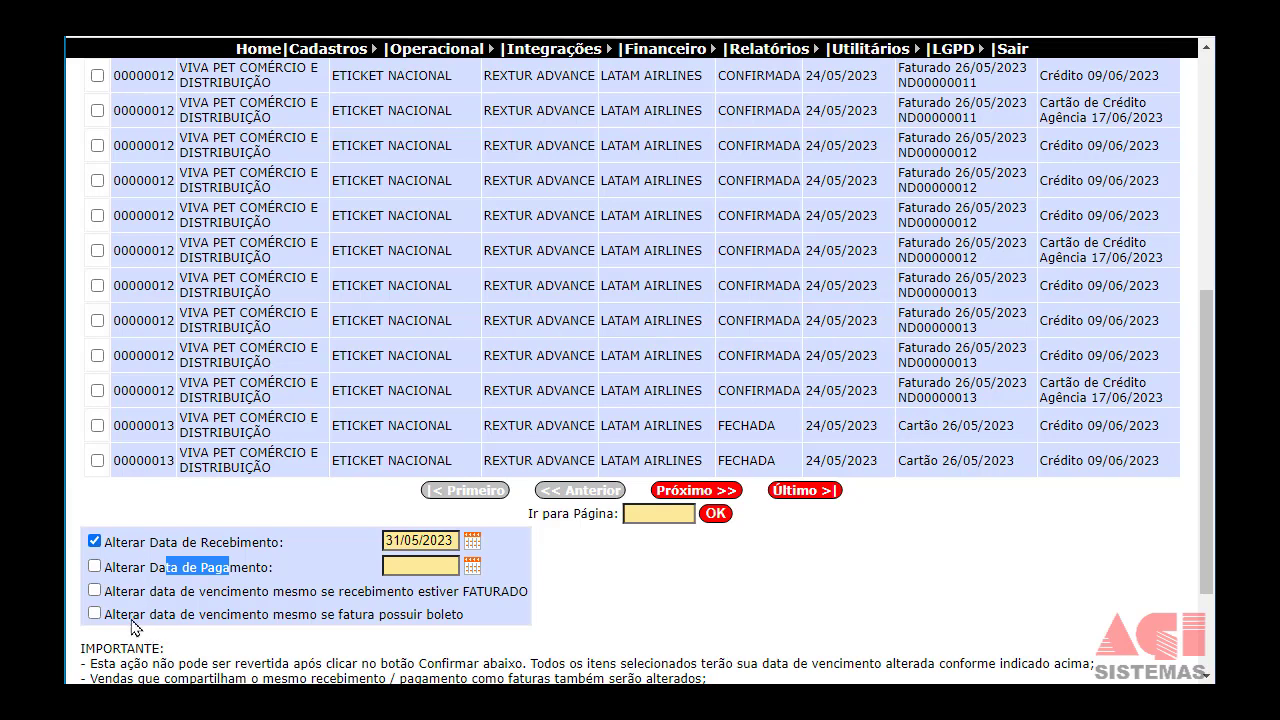
Leave the FATURADO and boleto overrides off and submit the receipt date change.
click(95, 591)
click(95, 613)
click(95, 613)
click(94, 591)
scroll(110, 620, down, 2)
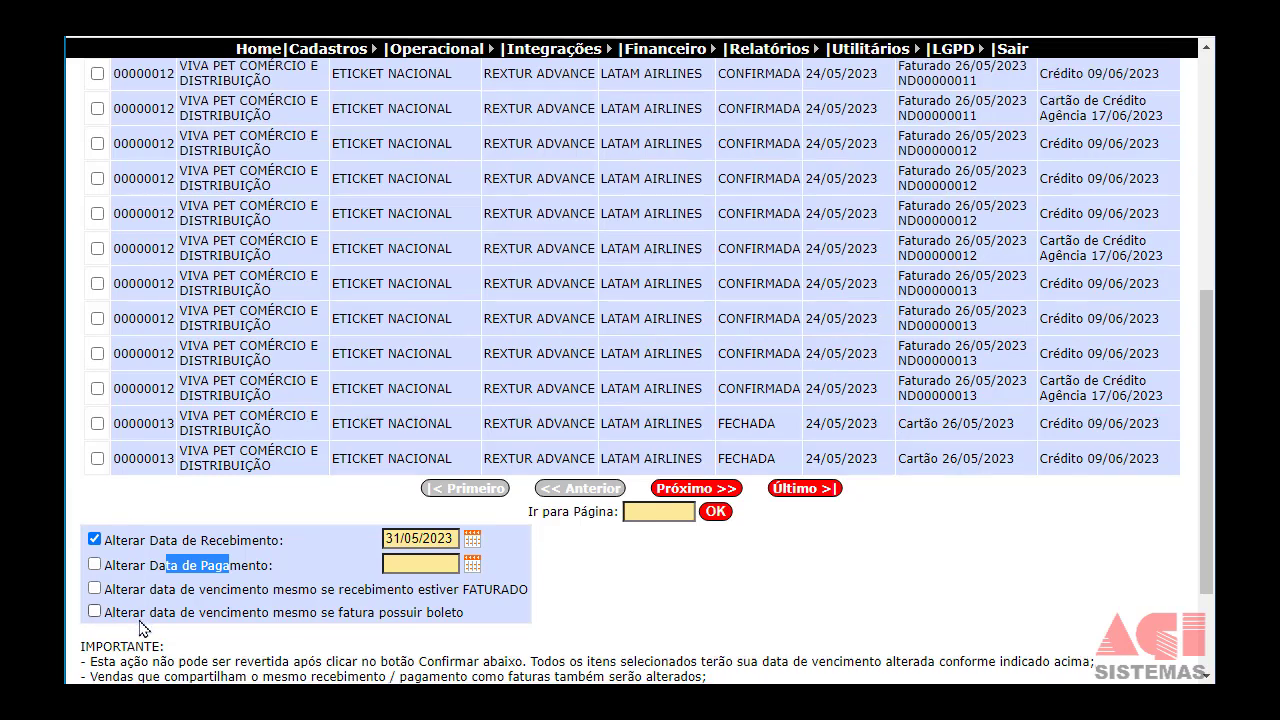
click(122, 626)
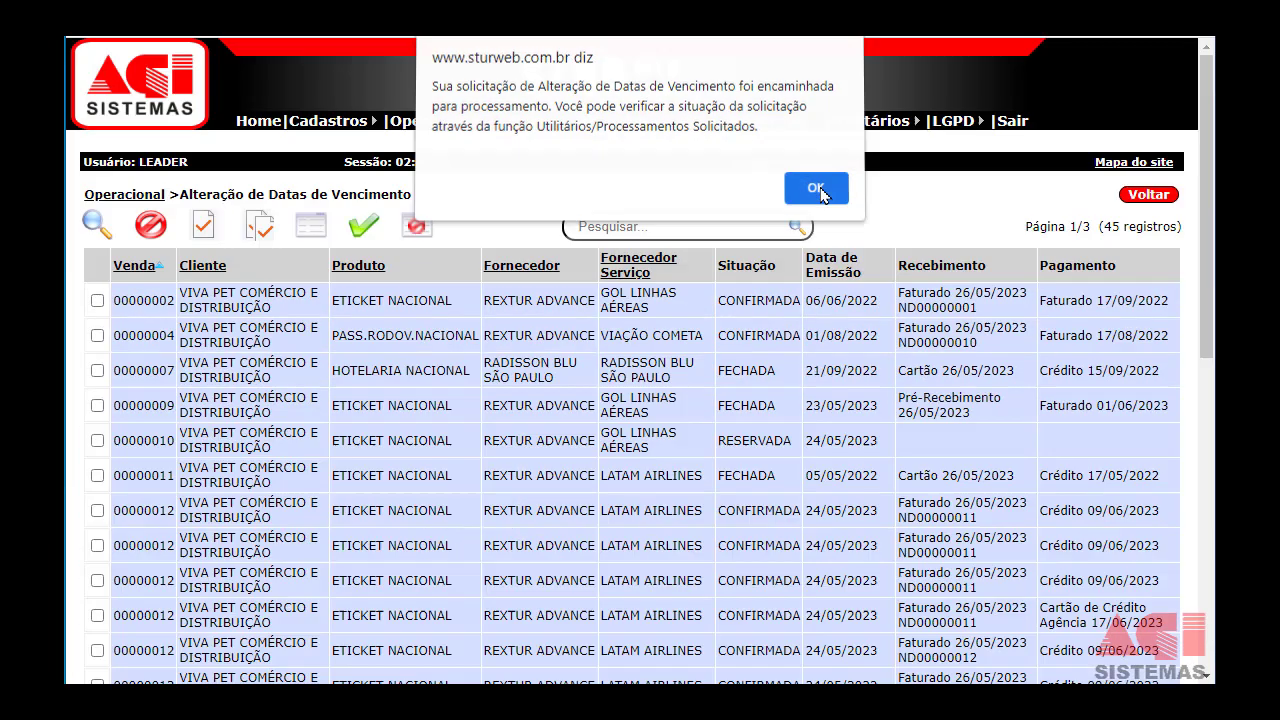
Dismiss the processing alert and check the due-date change completion message.
click(816, 192)
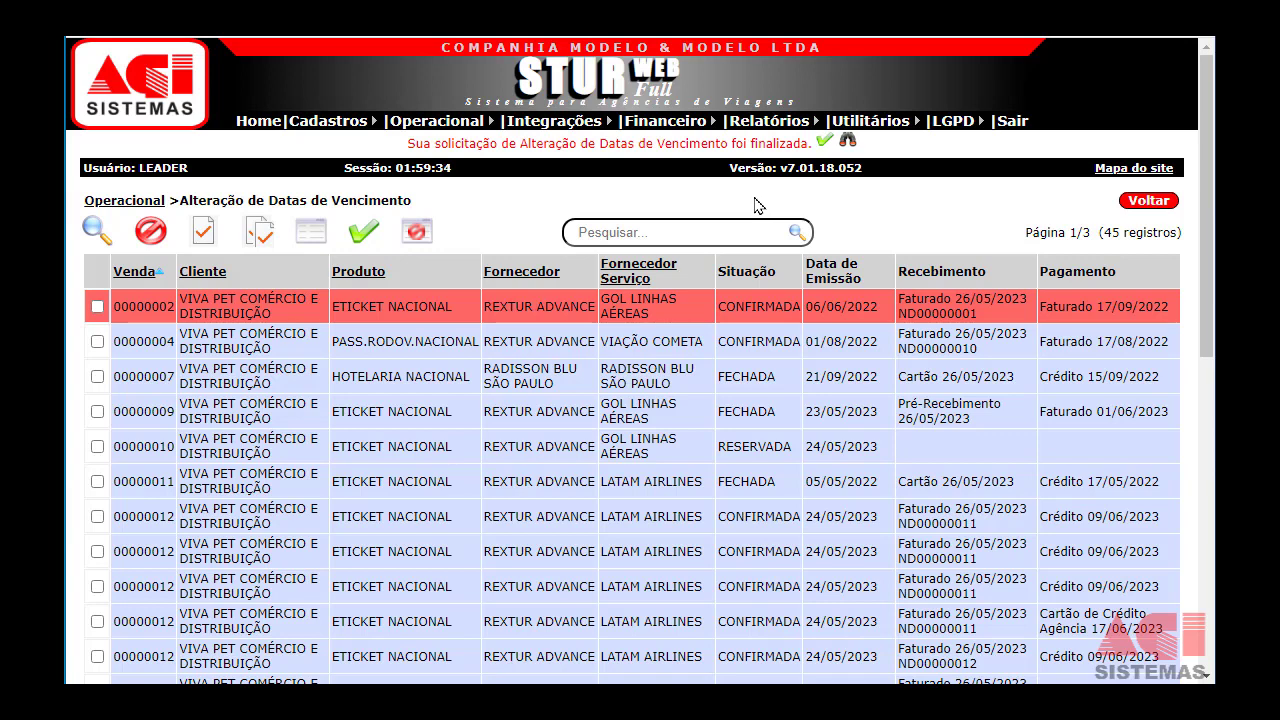
drag(443, 145, 563, 147)
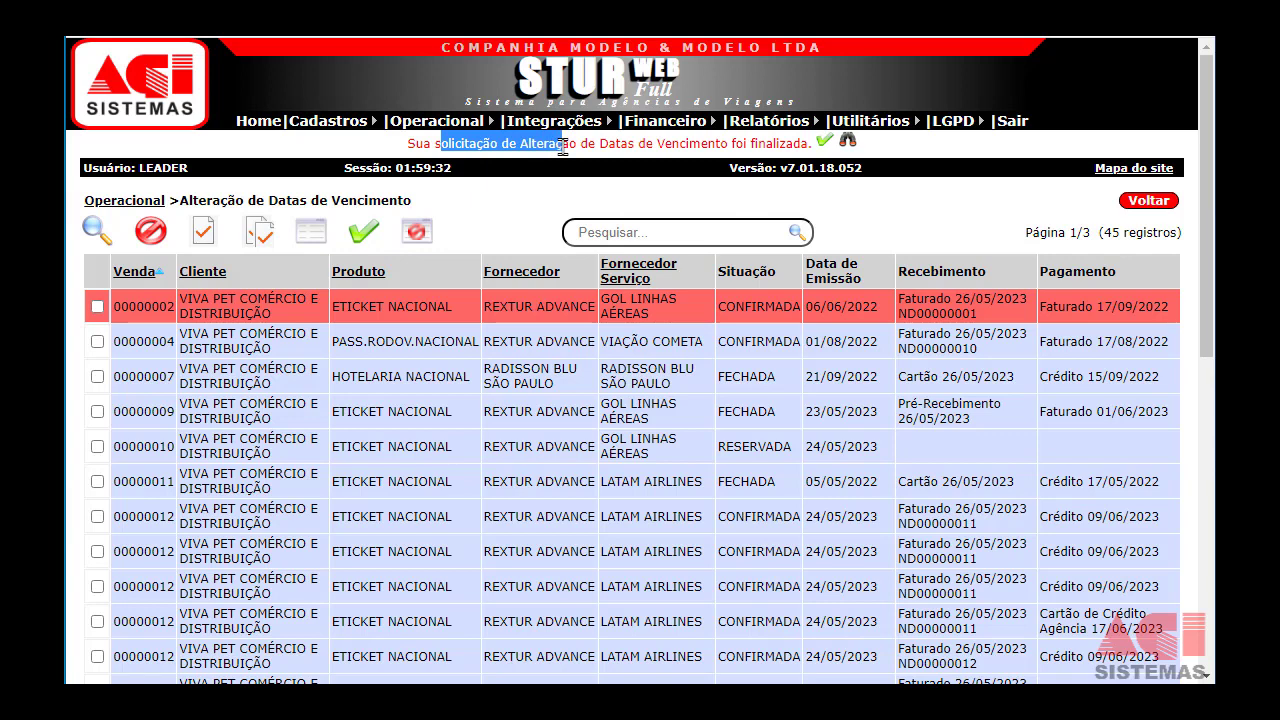
Open and enlarge the due-date change report, reviewing sales 2 and 4 moved to 31/05/2023.
click(847, 142)
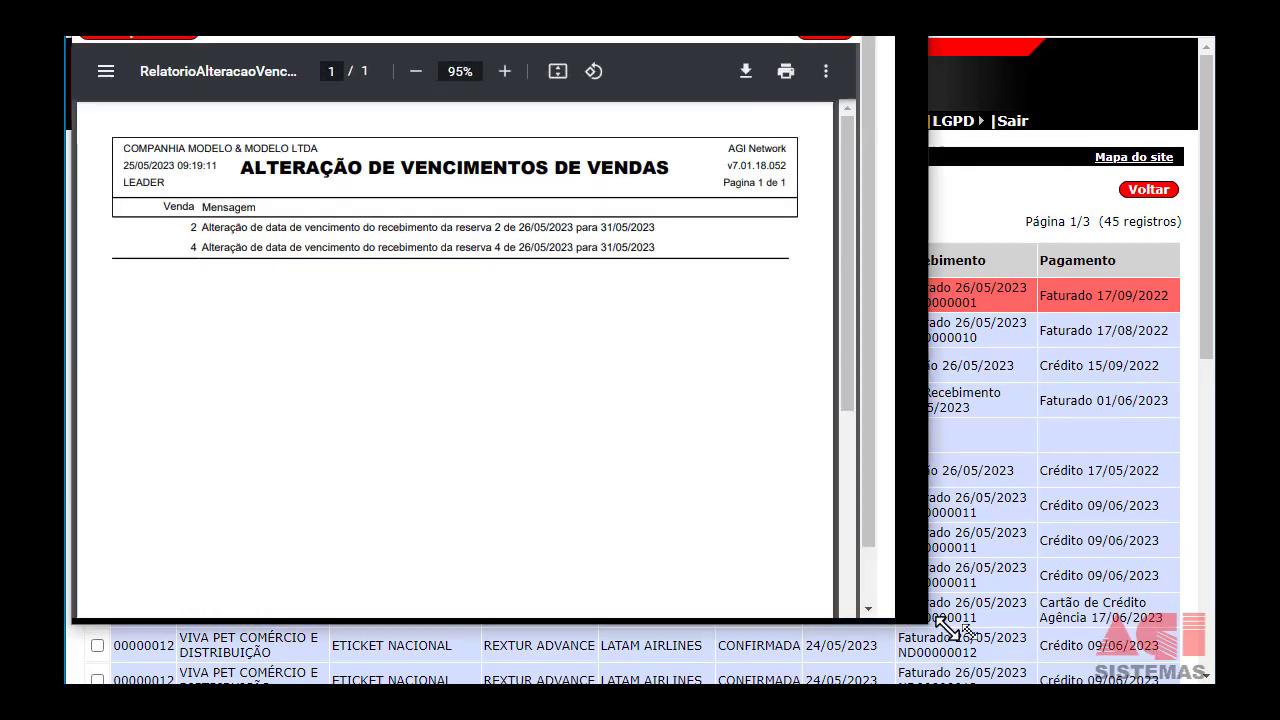
drag(942, 627, 1088, 664)
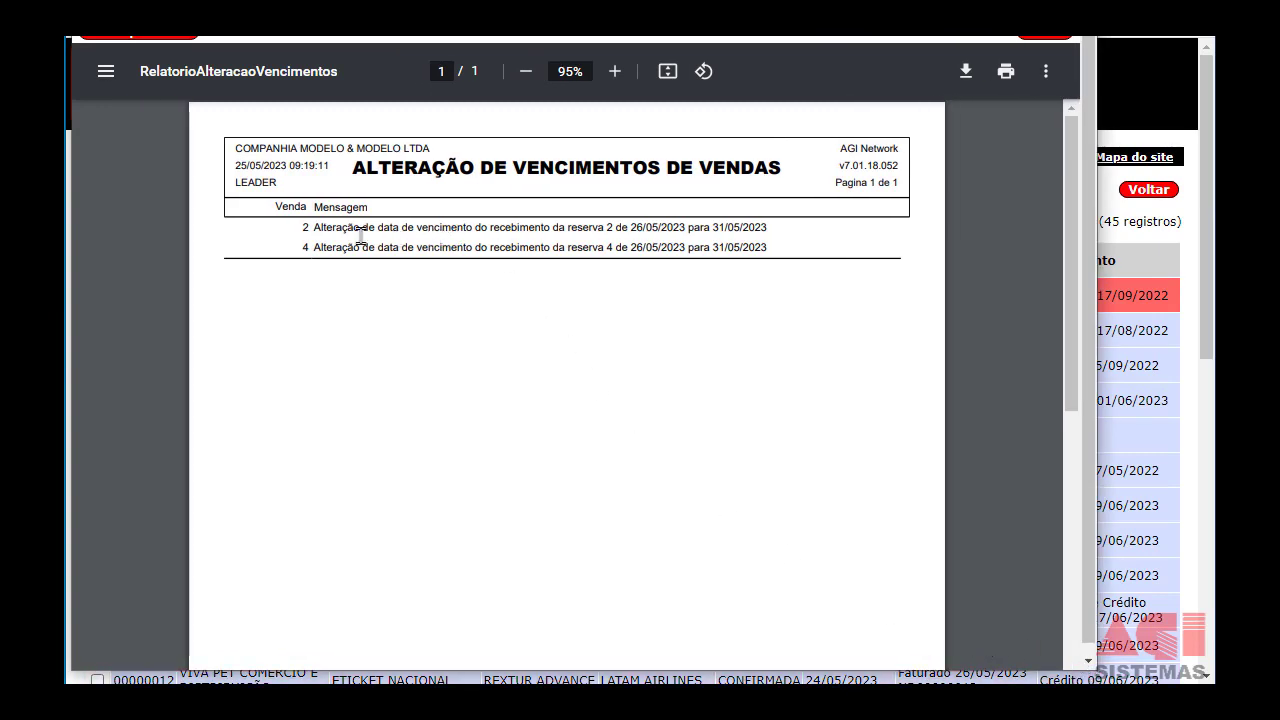
drag(350, 228, 585, 222)
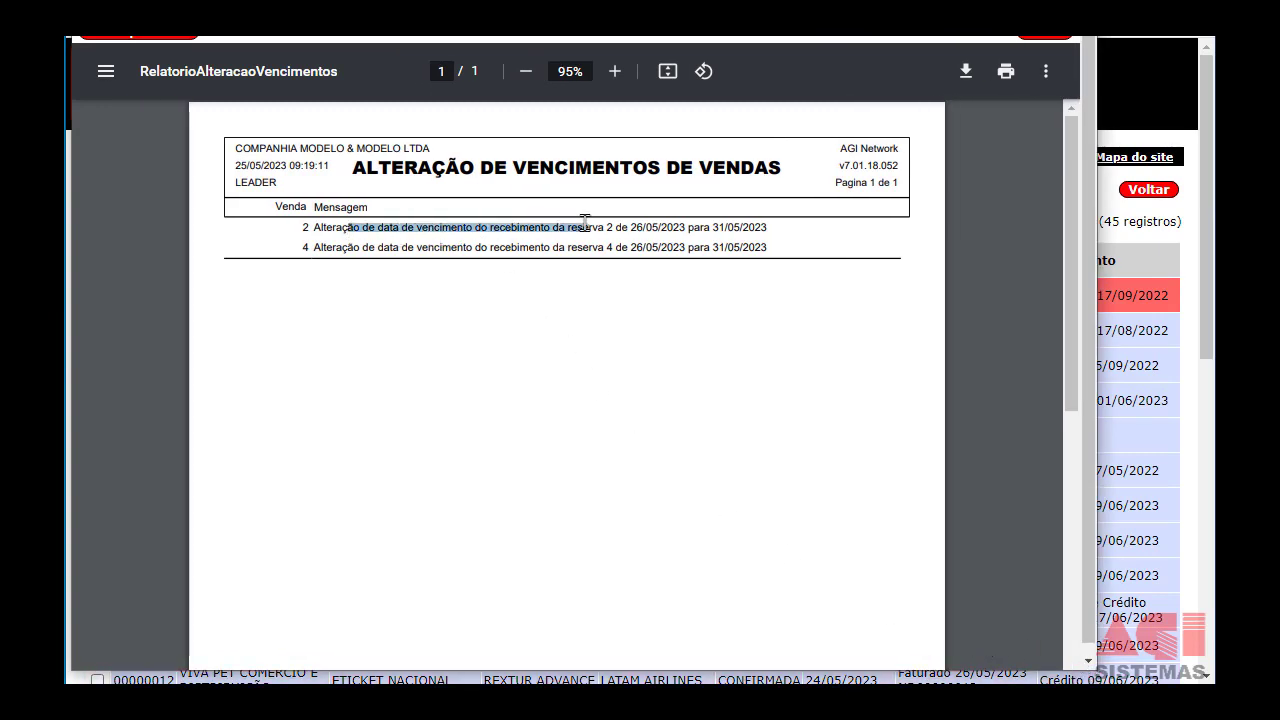
click(716, 232)
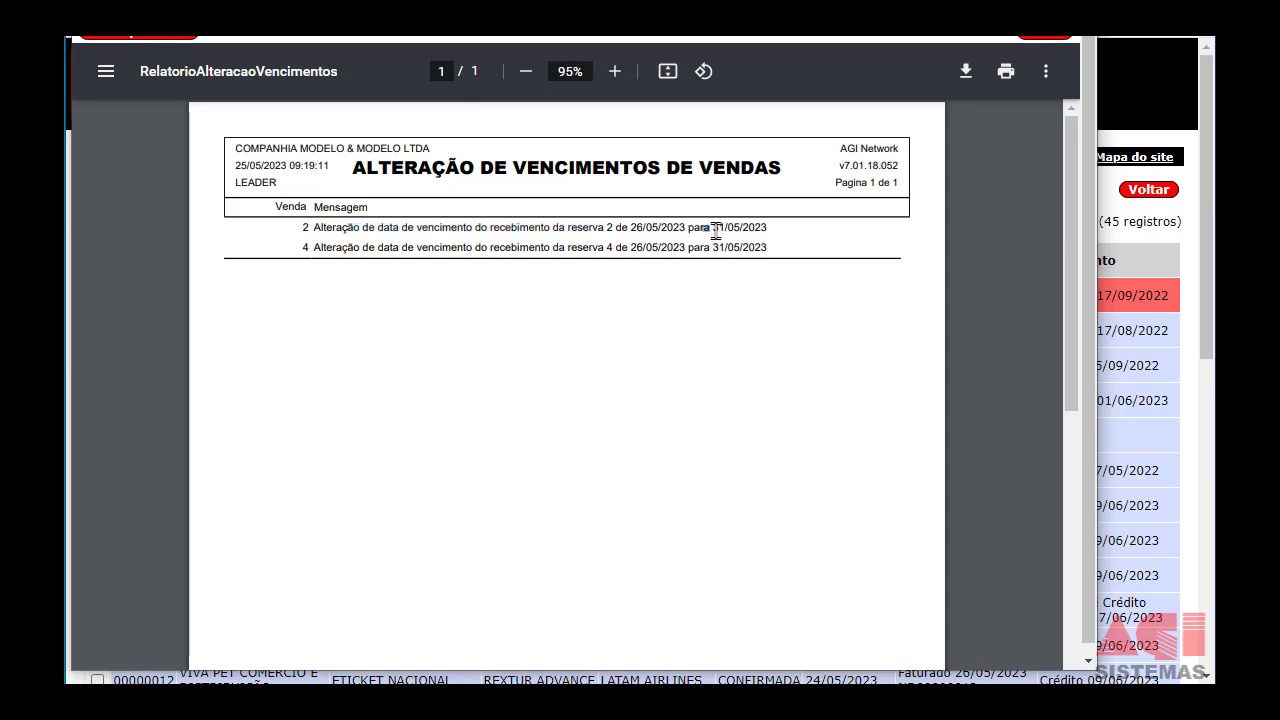
mouse_move(716, 232)
mouse_down()
mouse_move(738, 230)
mouse_move(724, 247)
mouse_up()
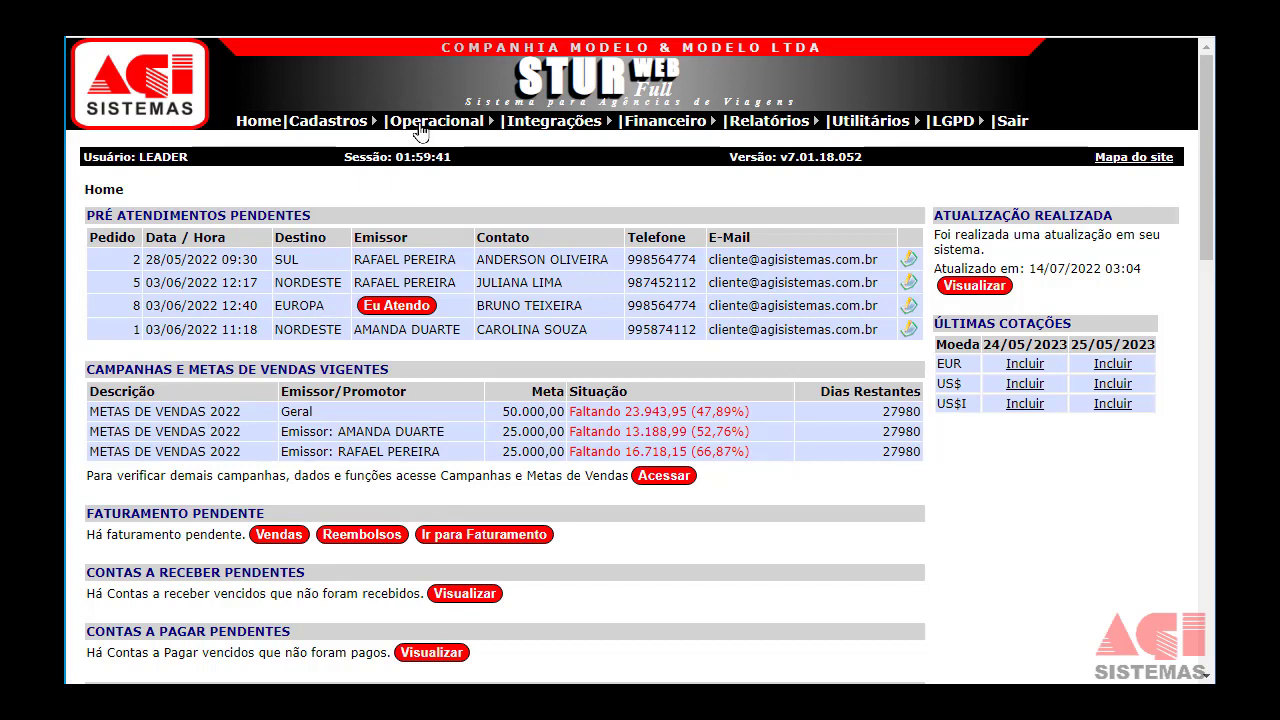
Go to Operacional › Faturamento.
mouse_move(420, 124)
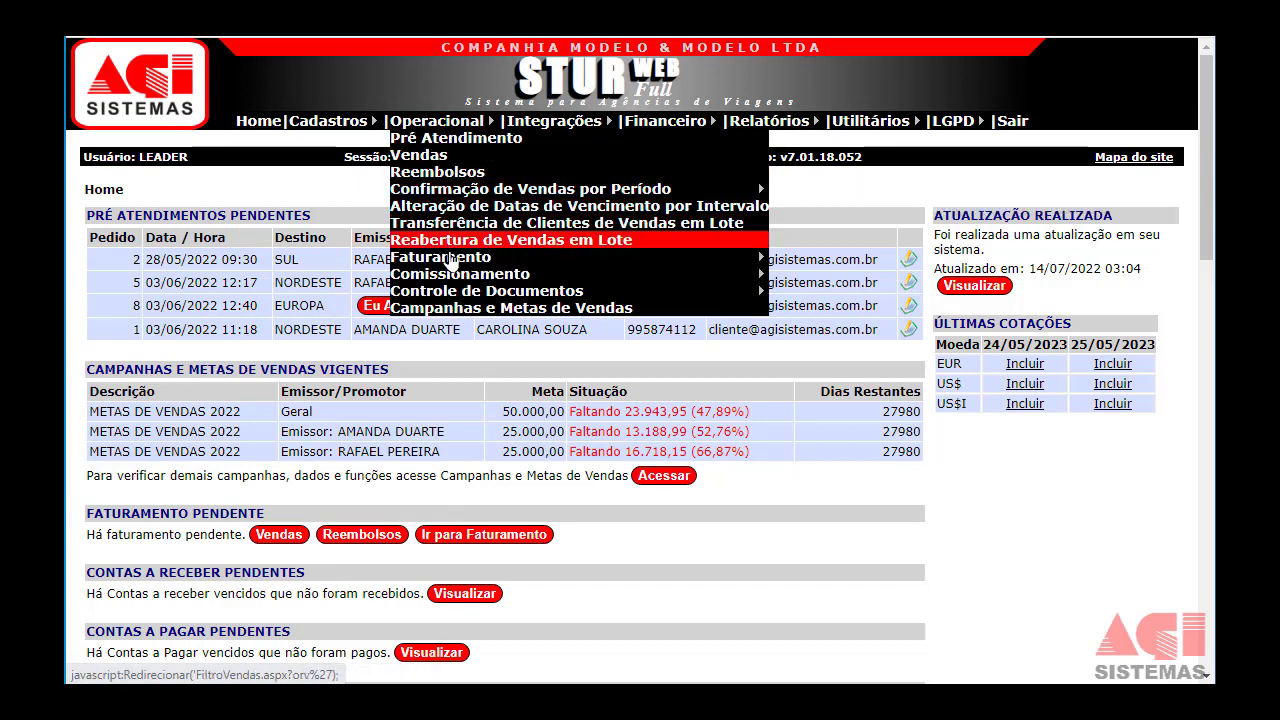
click(452, 262)
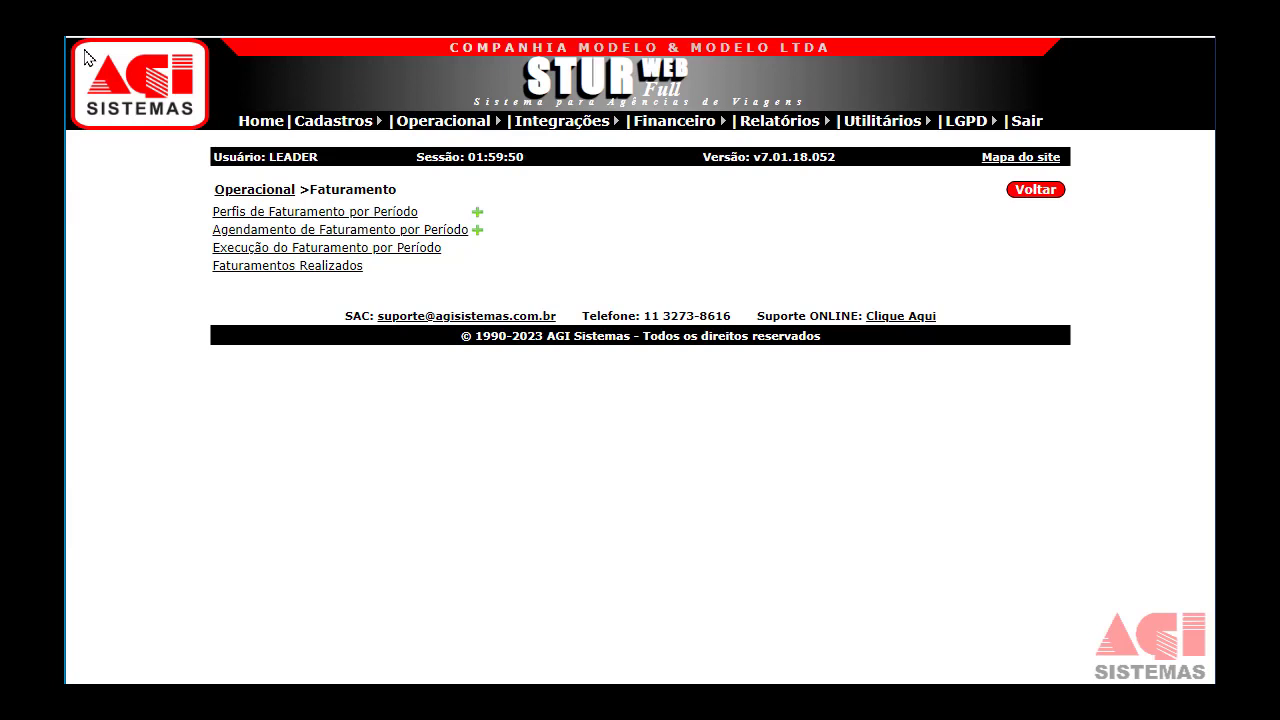
Open Execução do Faturamento por Período and bill by Emissão from 01/01/2023 to 31/12/2023.
click(285, 250)
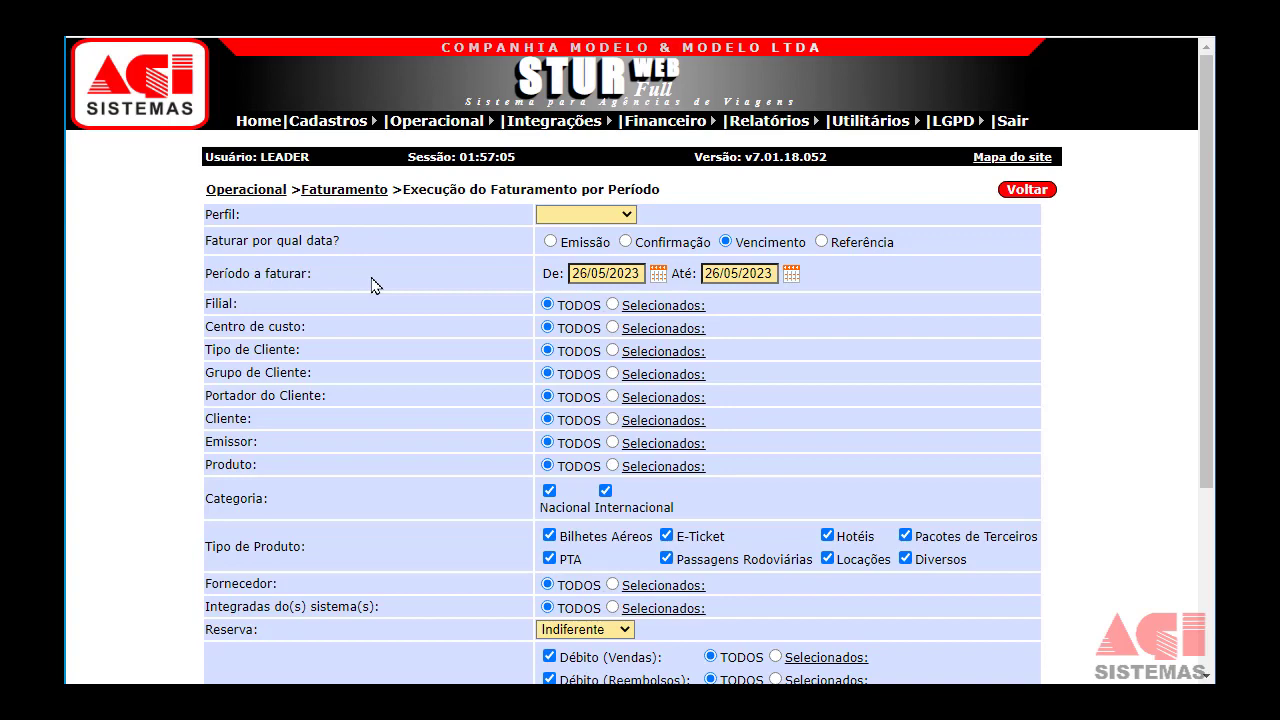
scroll(371, 285, down, 1)
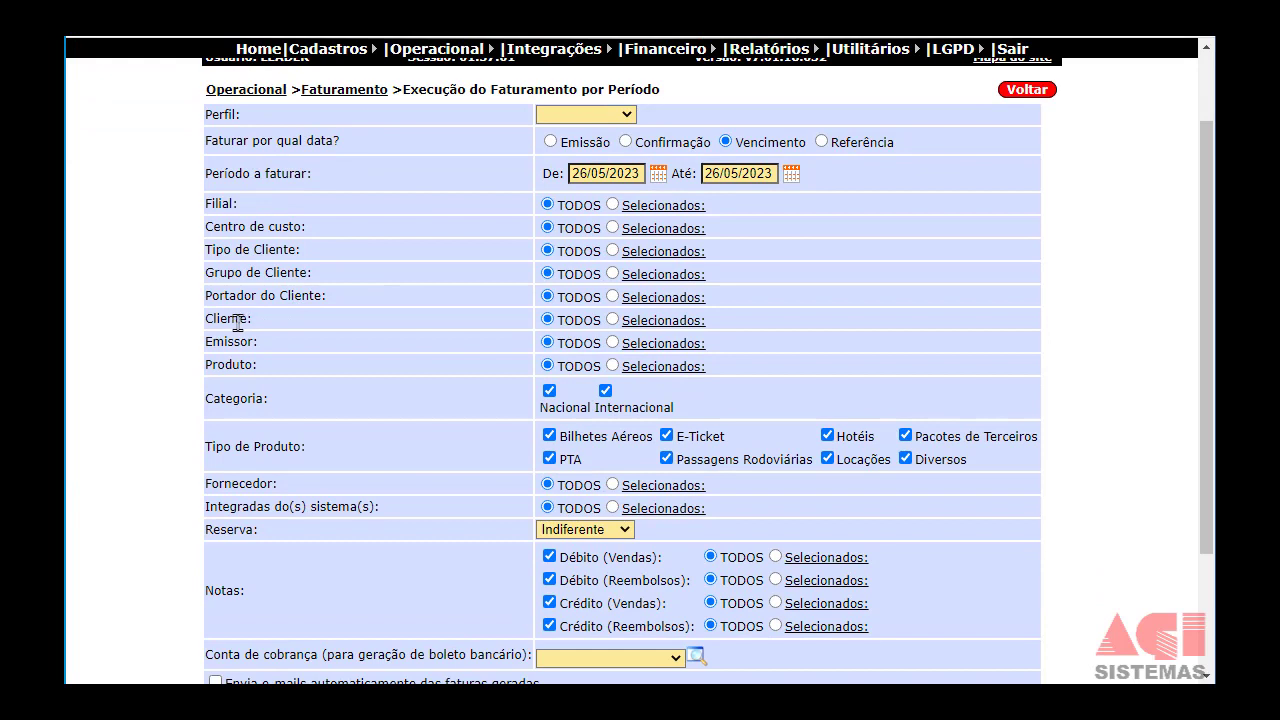
drag(205, 320, 240, 321)
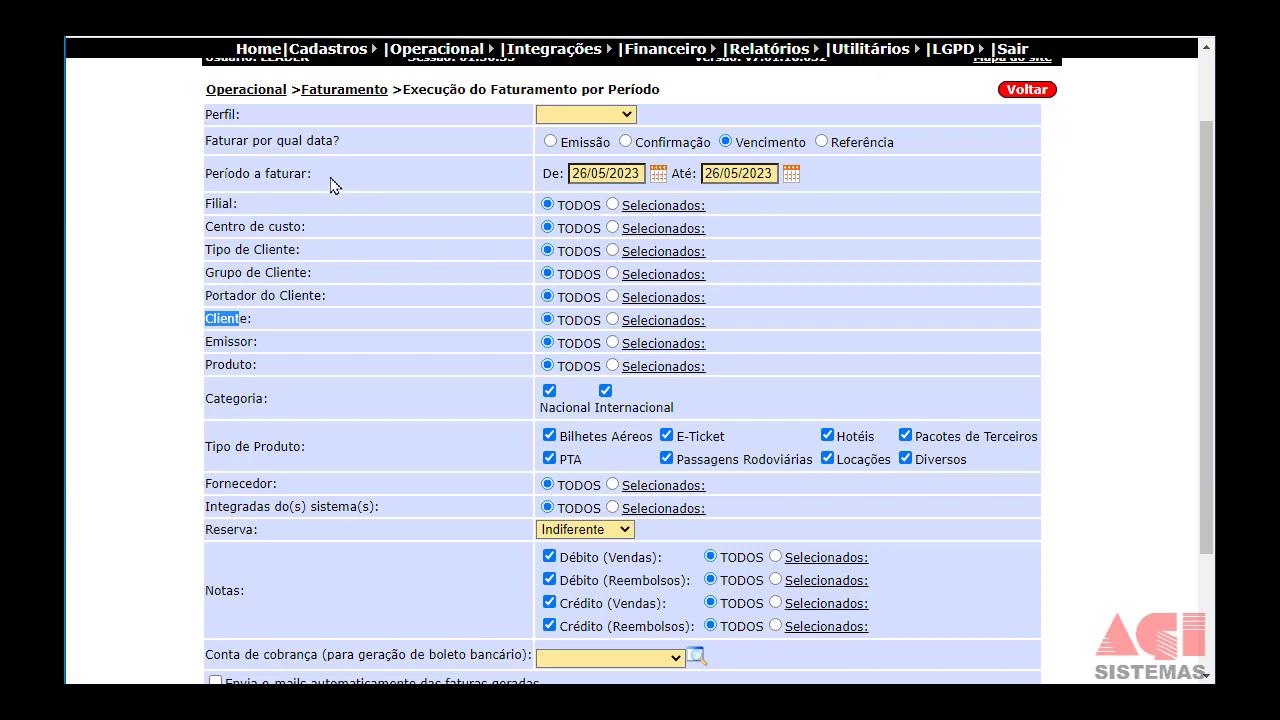
click(552, 143)
drag(572, 173, 733, 170)
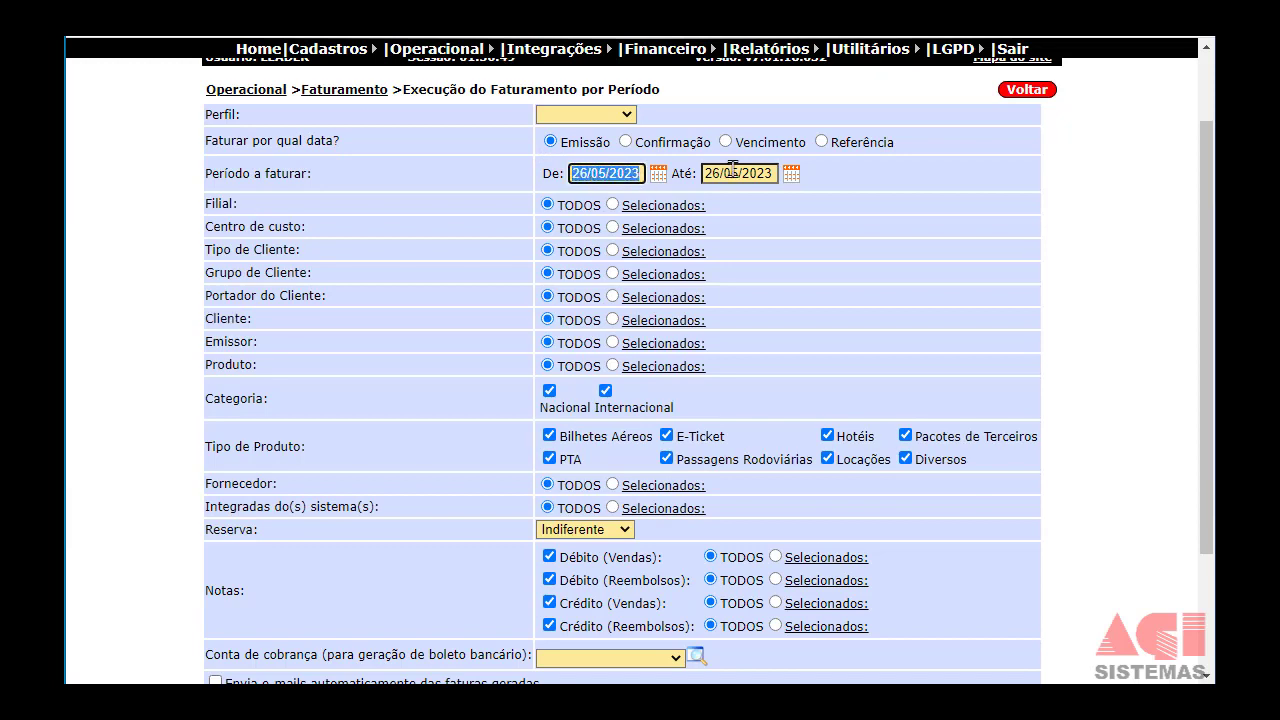
text(01/01/20)
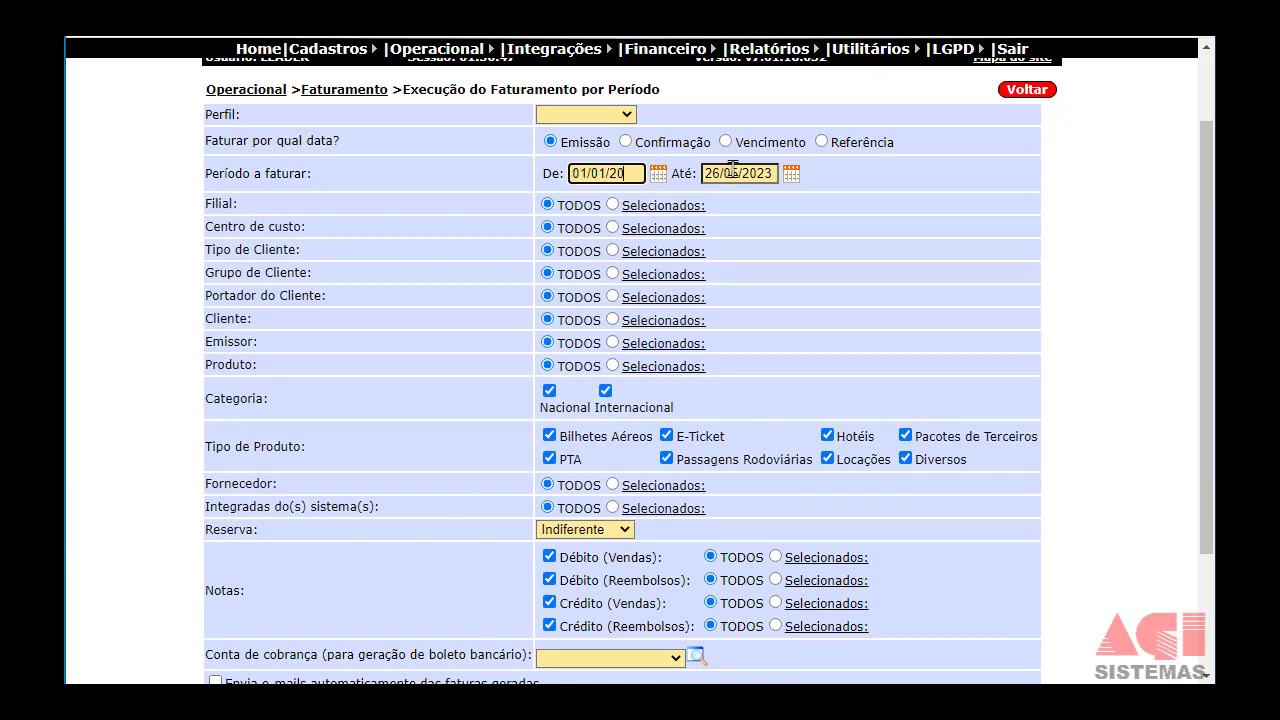
text(23)
key(Tab)
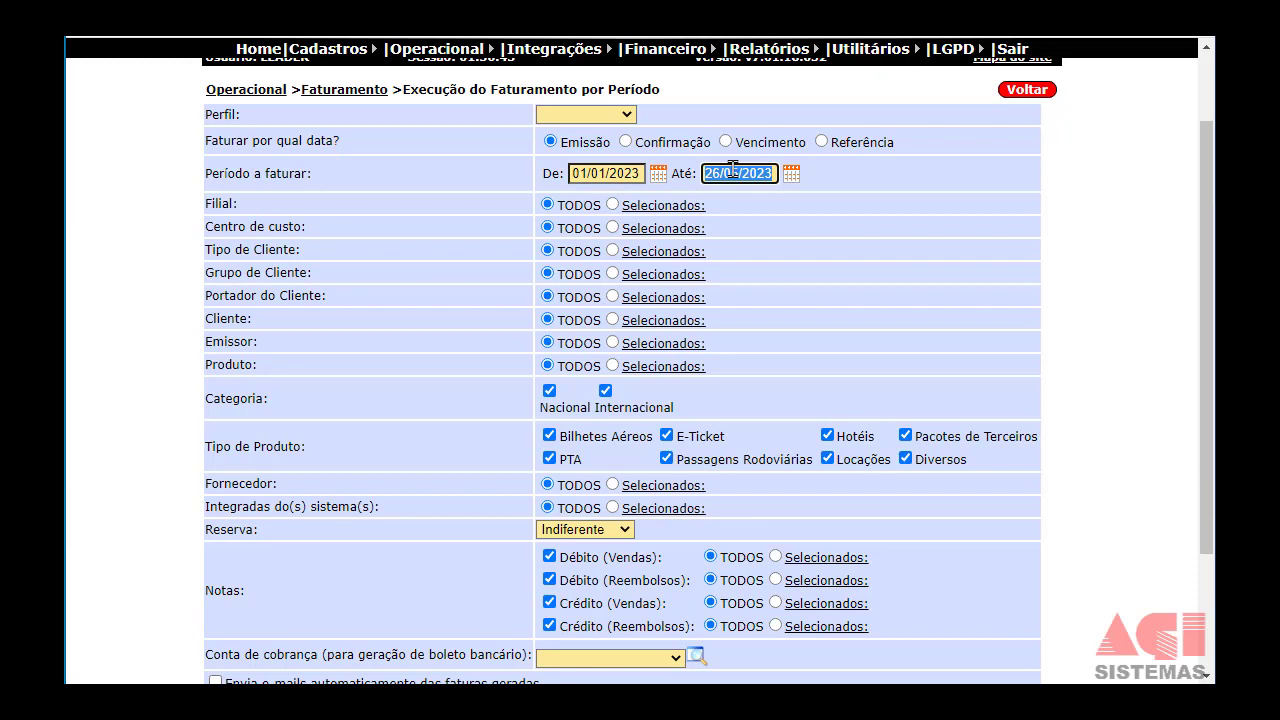
text(31/12/2)
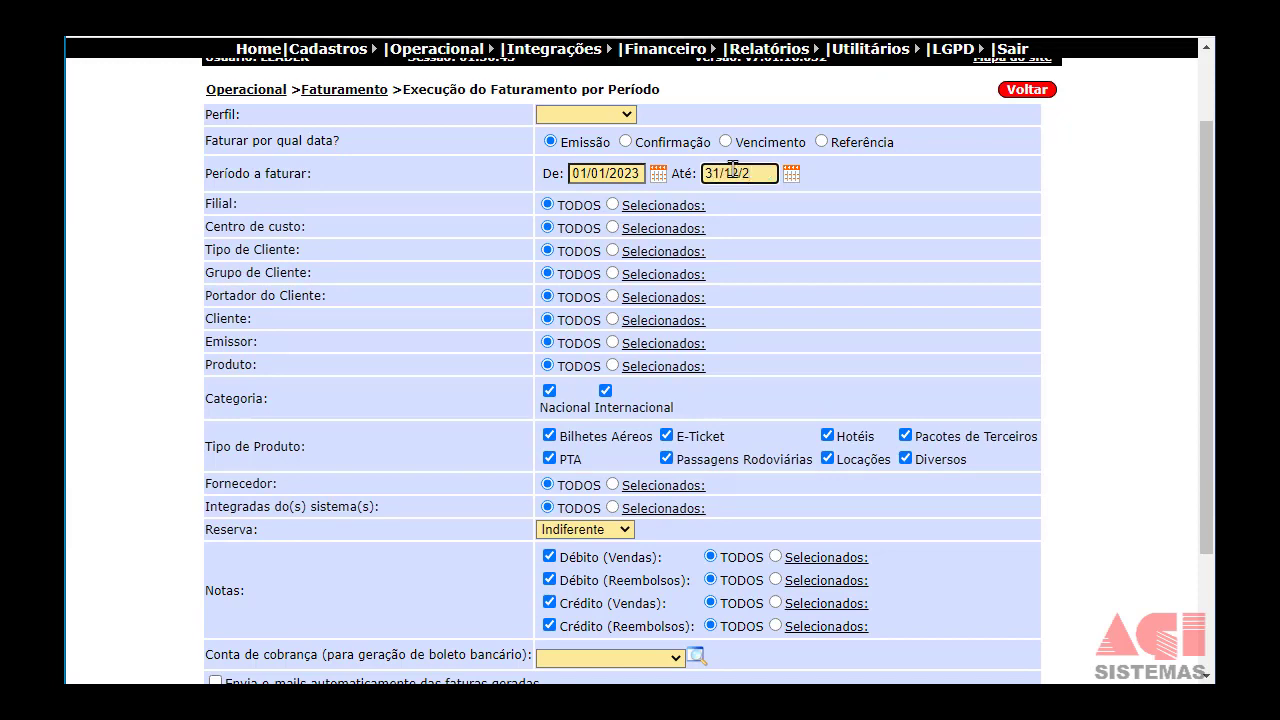
text(023)
key(Tab)
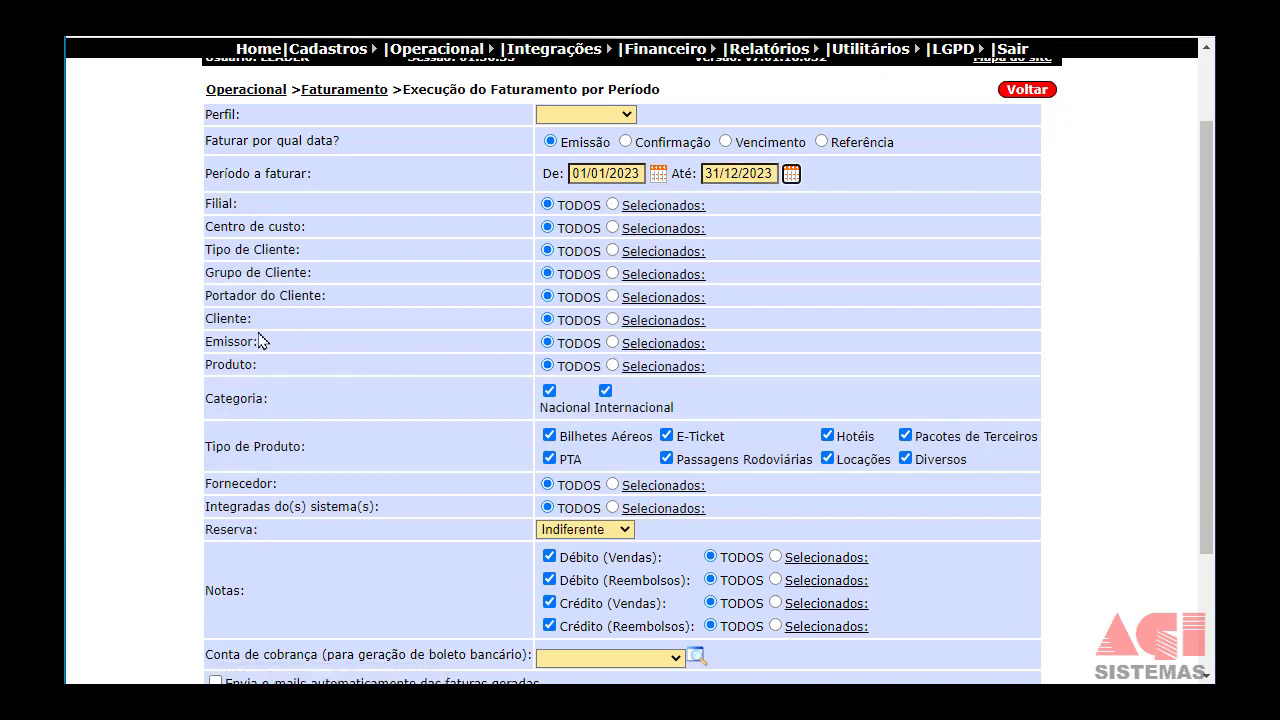
drag(214, 318, 296, 340)
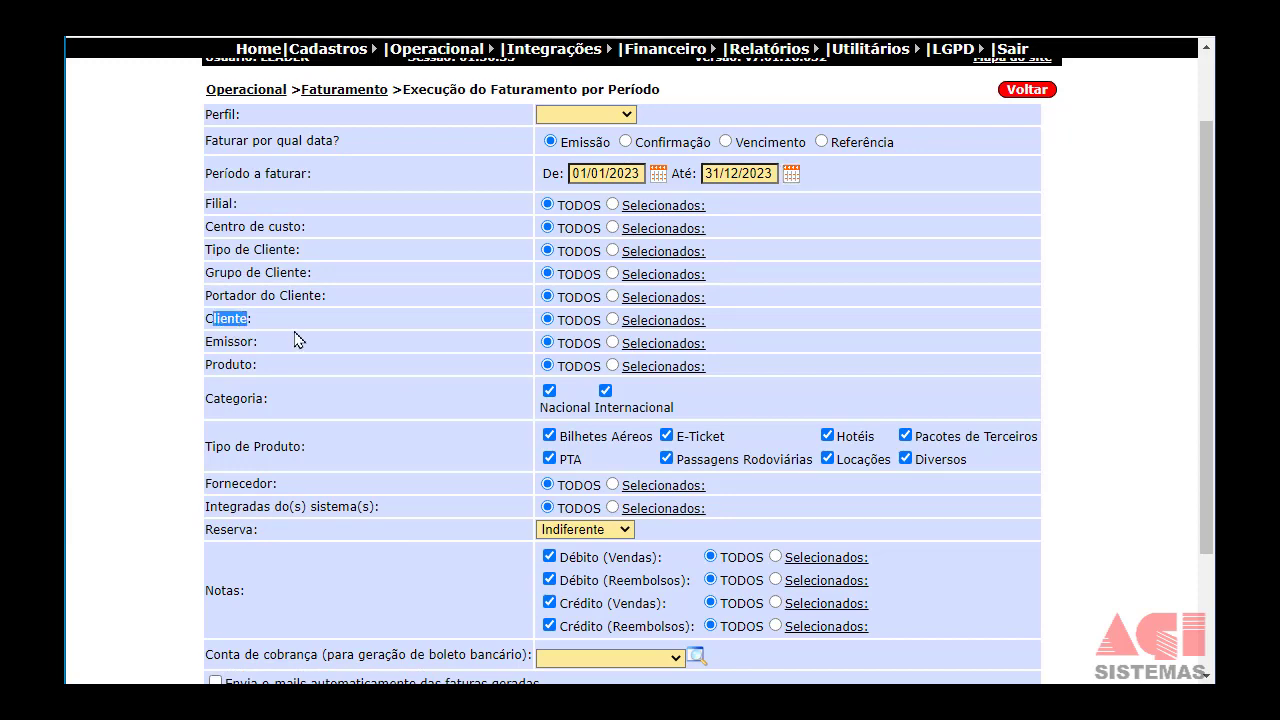
Limit the Cliente filter to VIVA PET COMÉRCIO E DISTRIBUIÇÃO only.
click(633, 322)
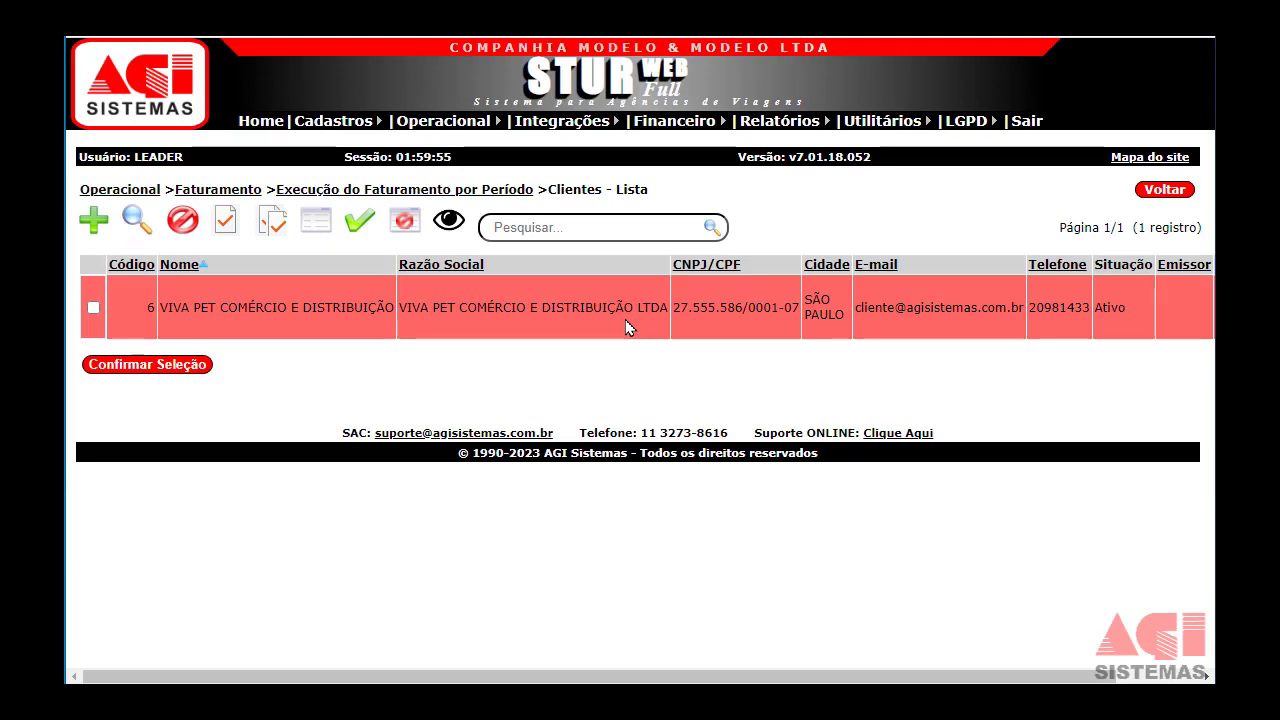
click(93, 308)
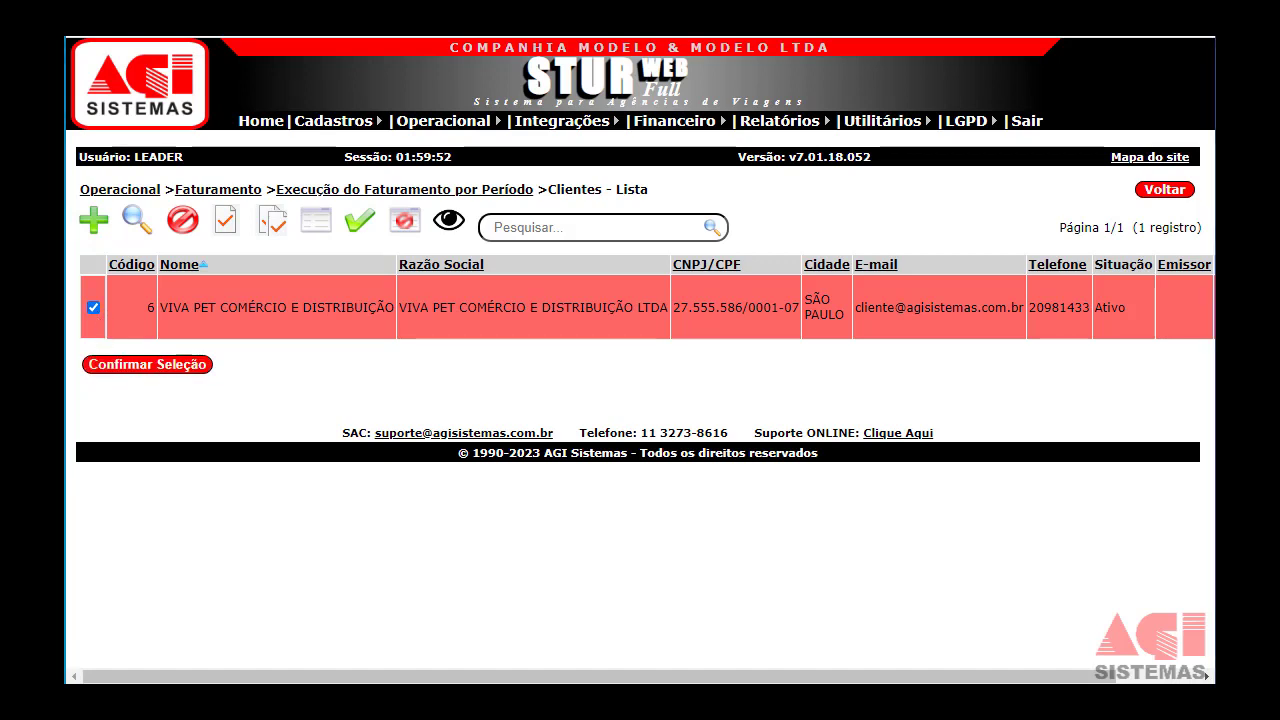
click(183, 368)
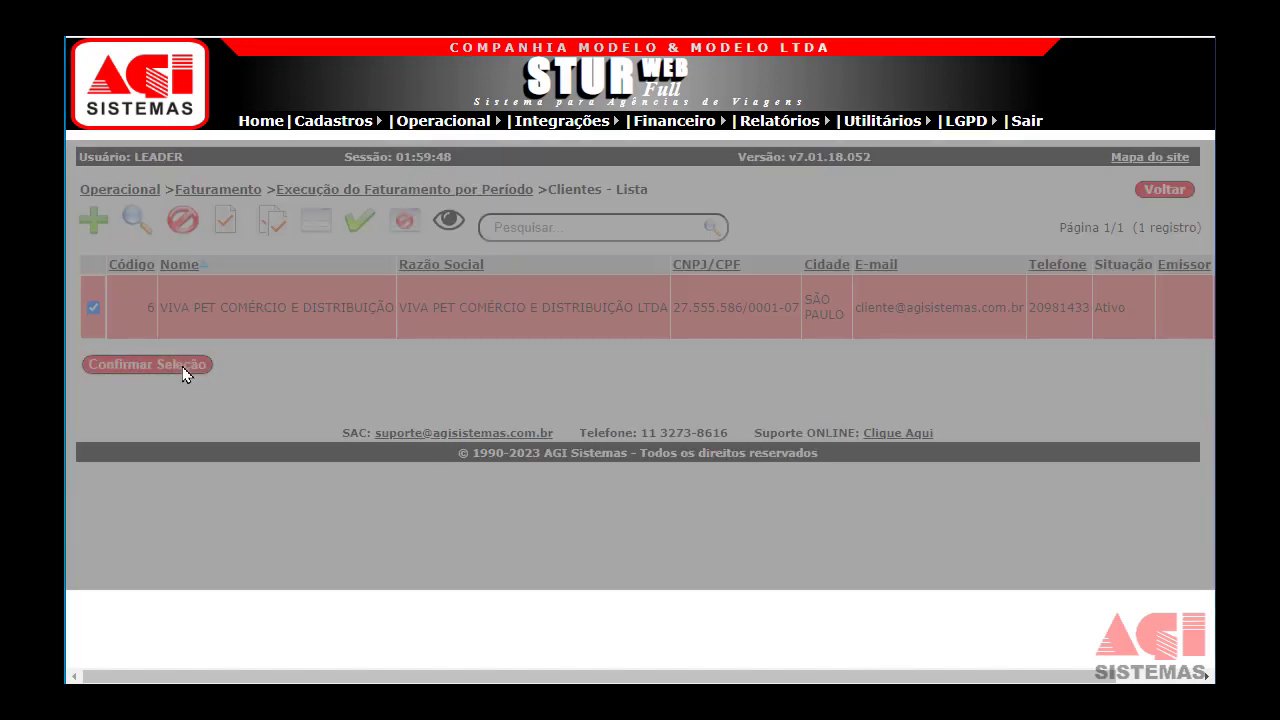
scroll(286, 420, down, 1)
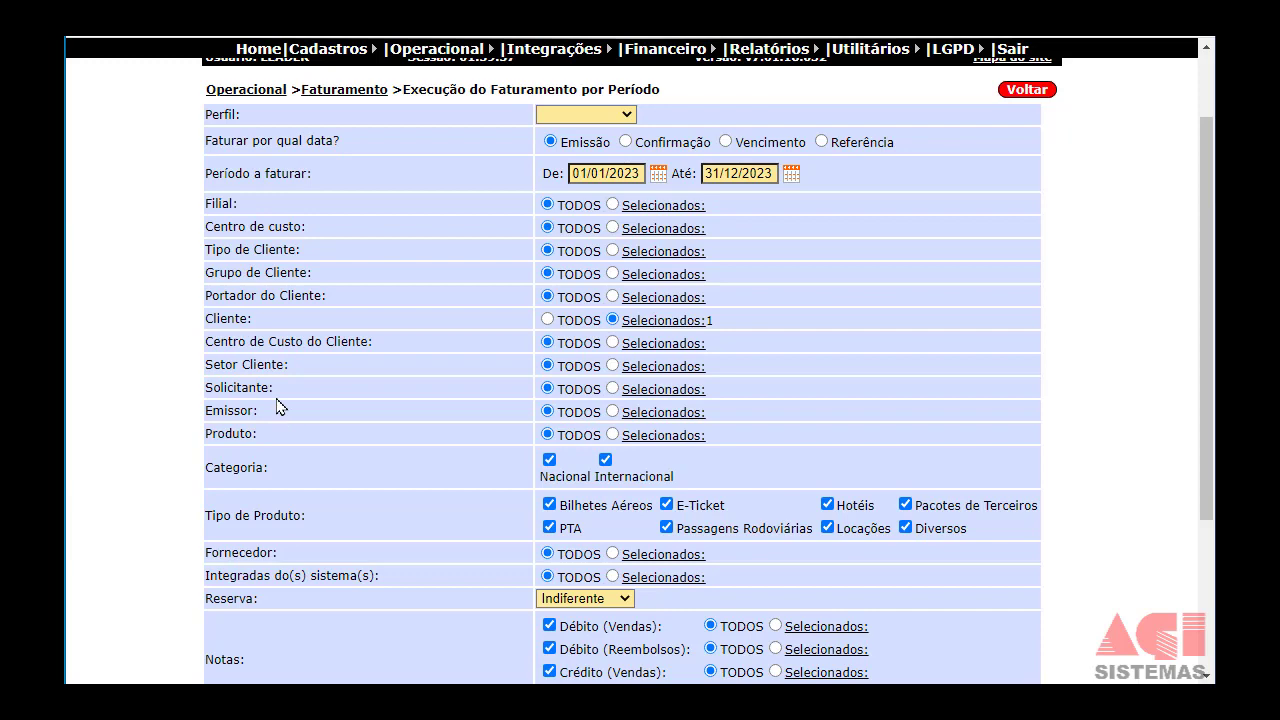
Scroll past Tipo de Produto to Notas and open the Débito (Vendas) selection list.
scroll(316, 454, down, 1)
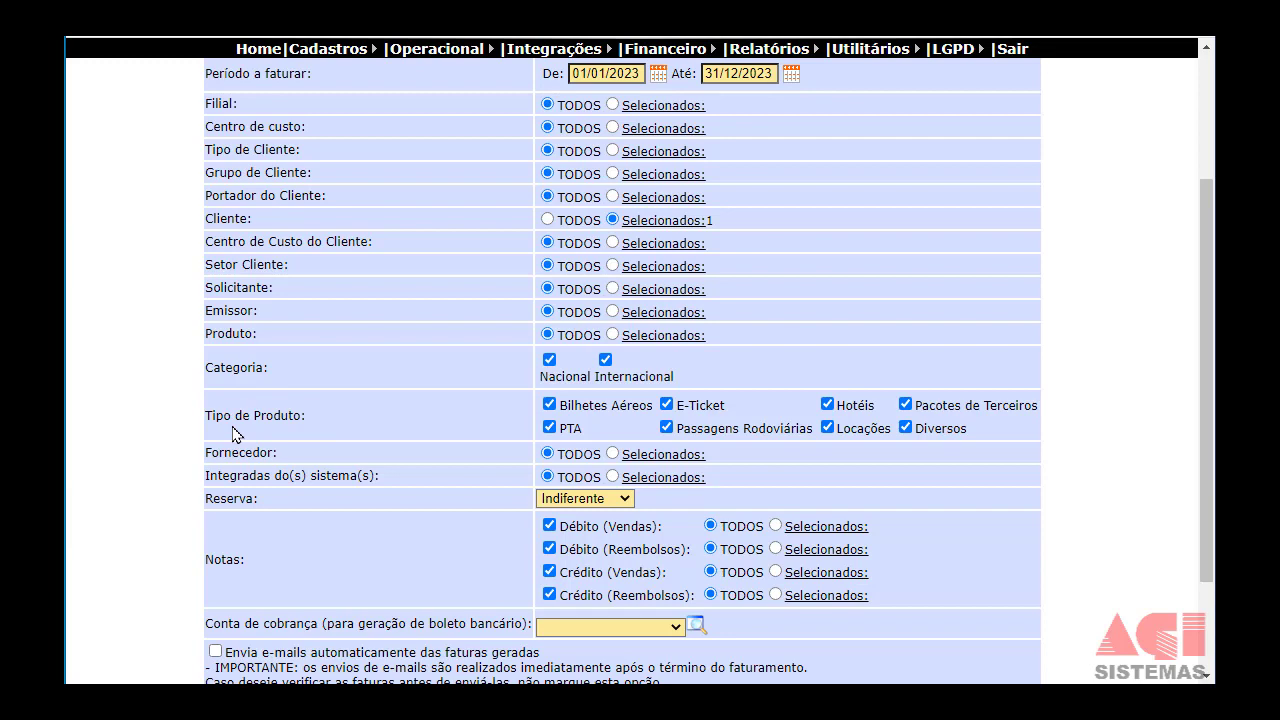
drag(230, 415, 264, 416)
scroll(280, 420, down, 2)
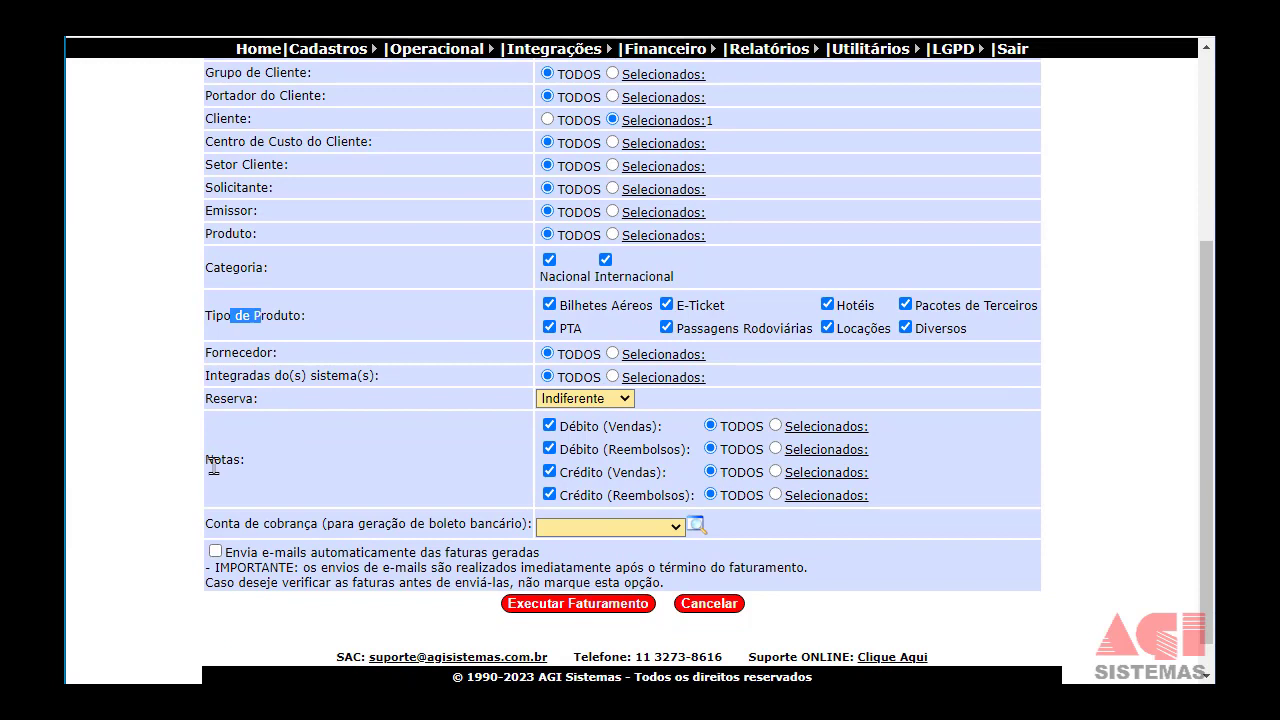
drag(213, 462, 240, 463)
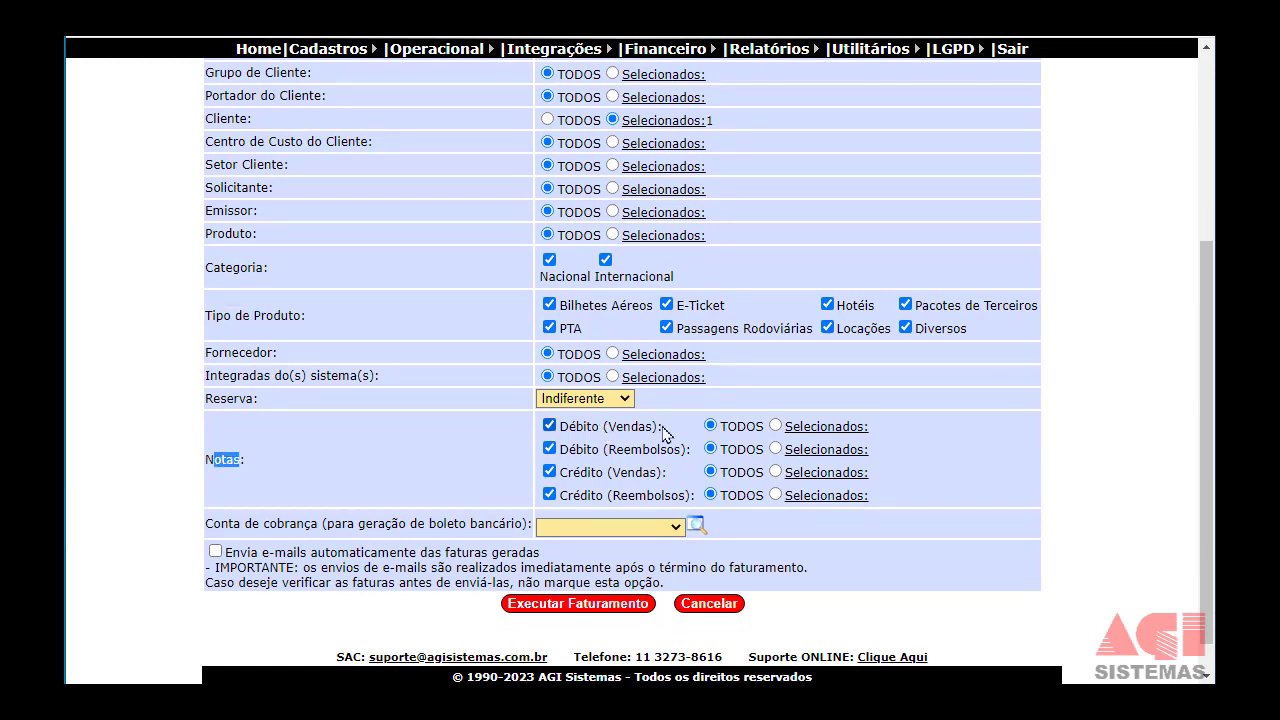
click(840, 430)
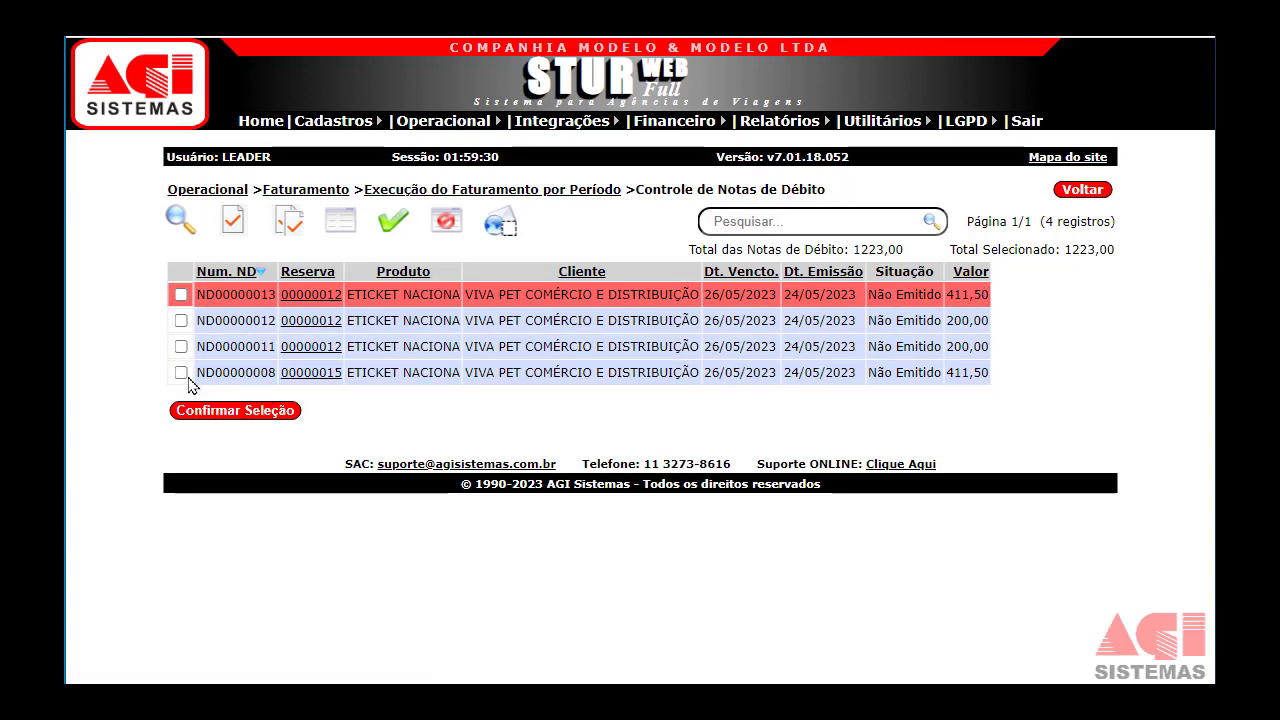
Tick debit notes ND00000013 and ND00000012 and confirm the selection.
click(182, 297)
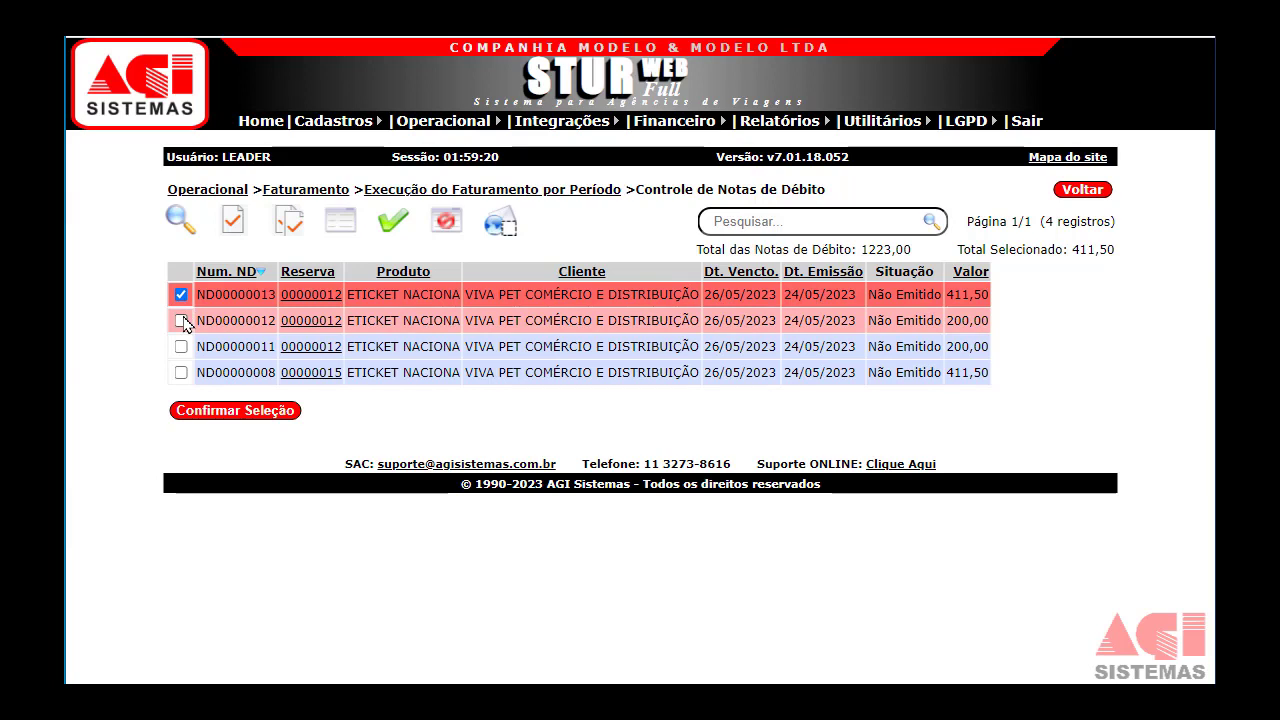
click(182, 321)
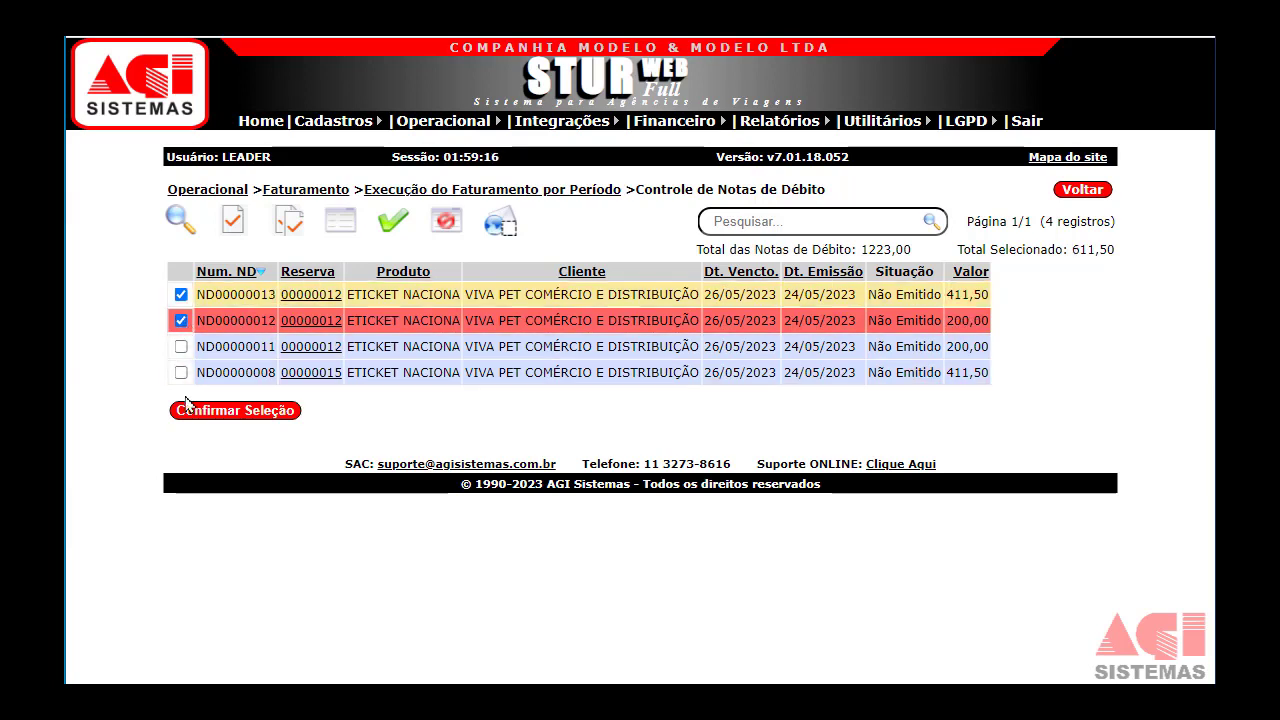
click(228, 409)
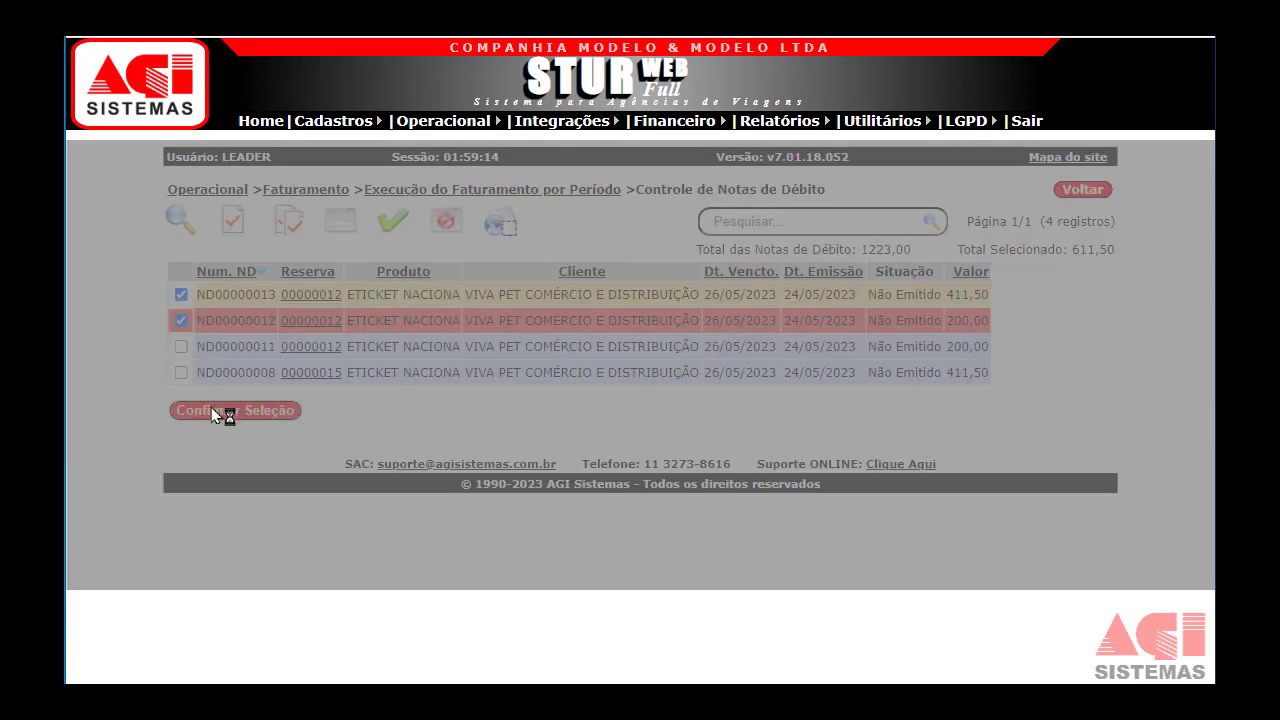
scroll(614, 428, down, 3)
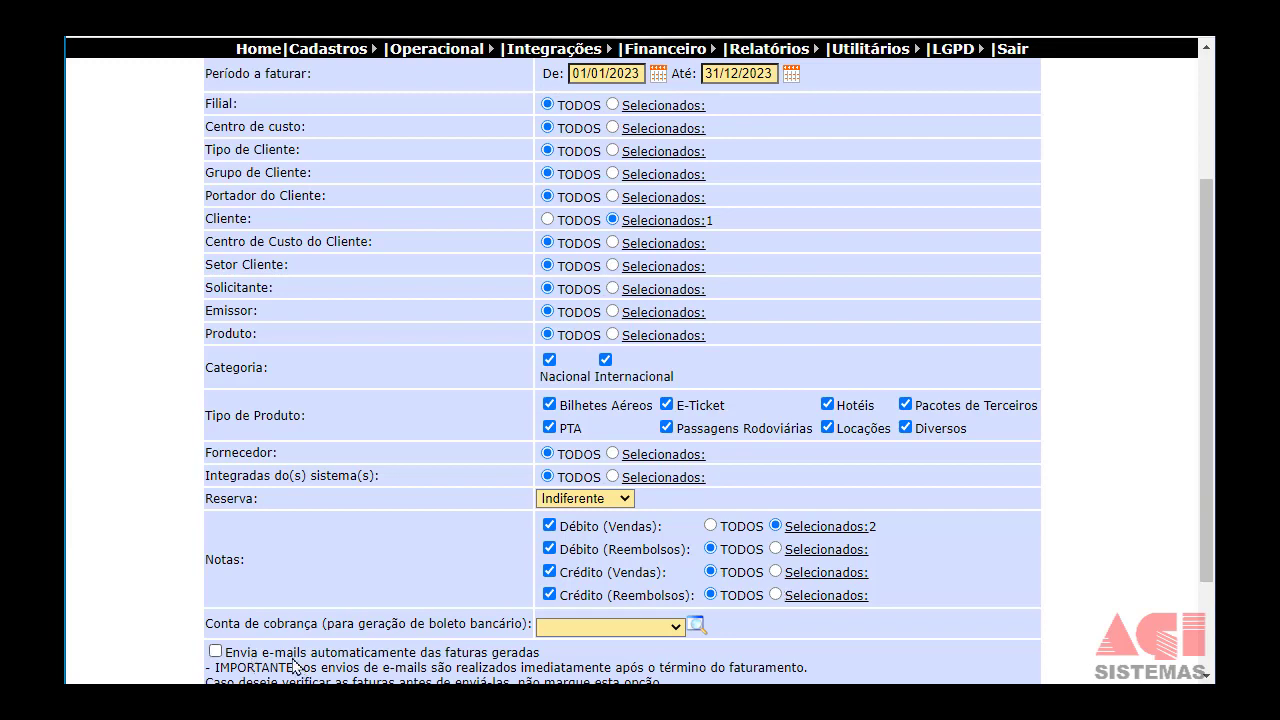
Choose BANCO ITAU as the Conta de cobrança and run Executar Faturamento.
scroll(555, 490, down, 1)
scroll(555, 490, down, 1)
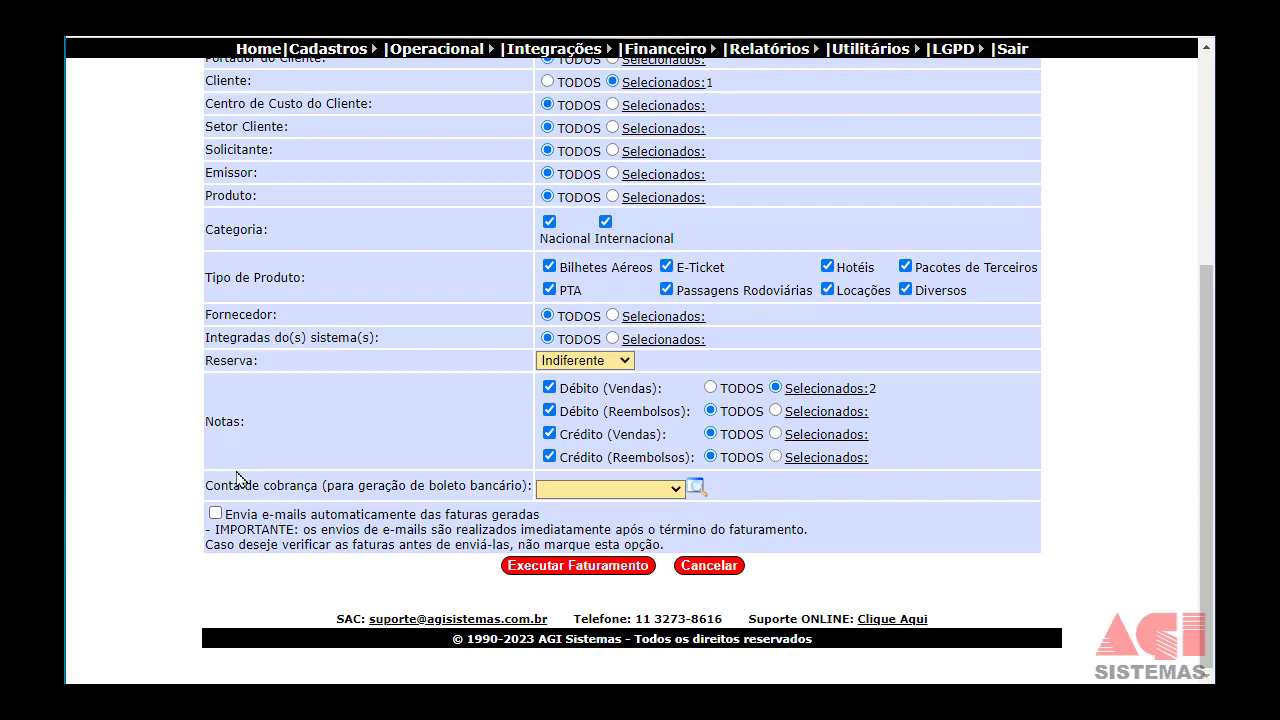
drag(242, 485, 360, 491)
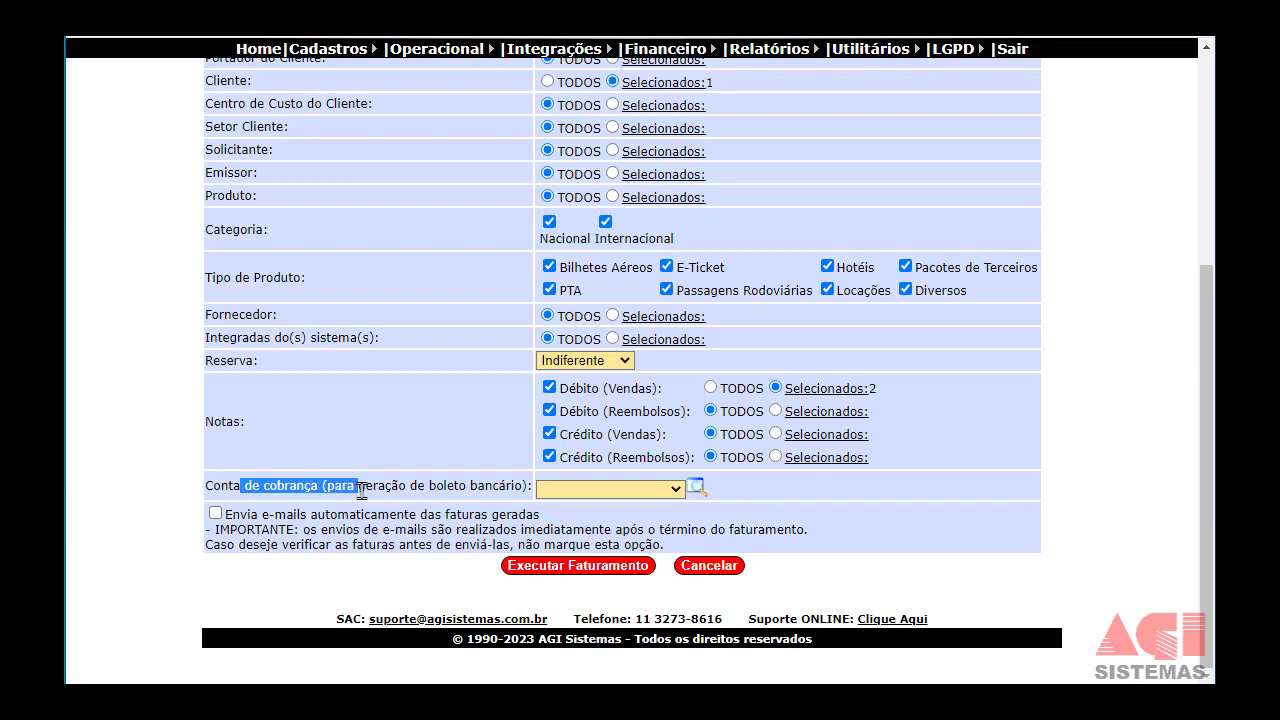
click(601, 492)
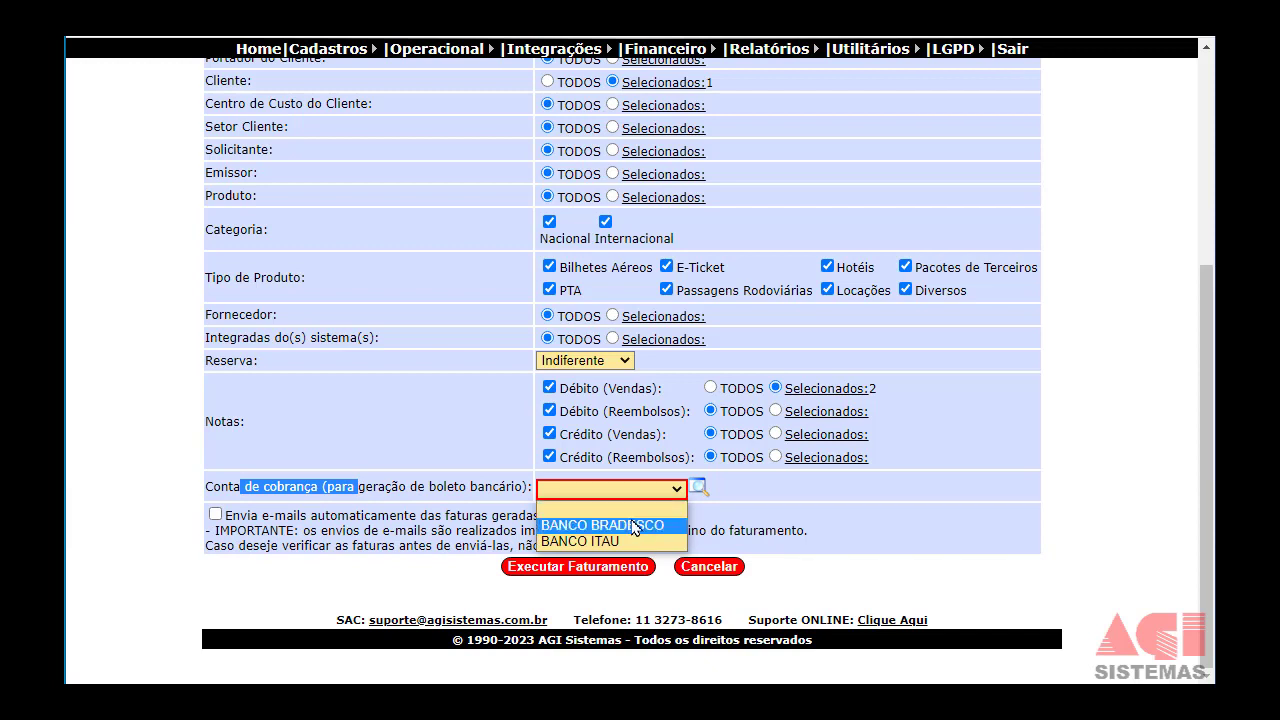
click(631, 527)
click(620, 490)
click(622, 541)
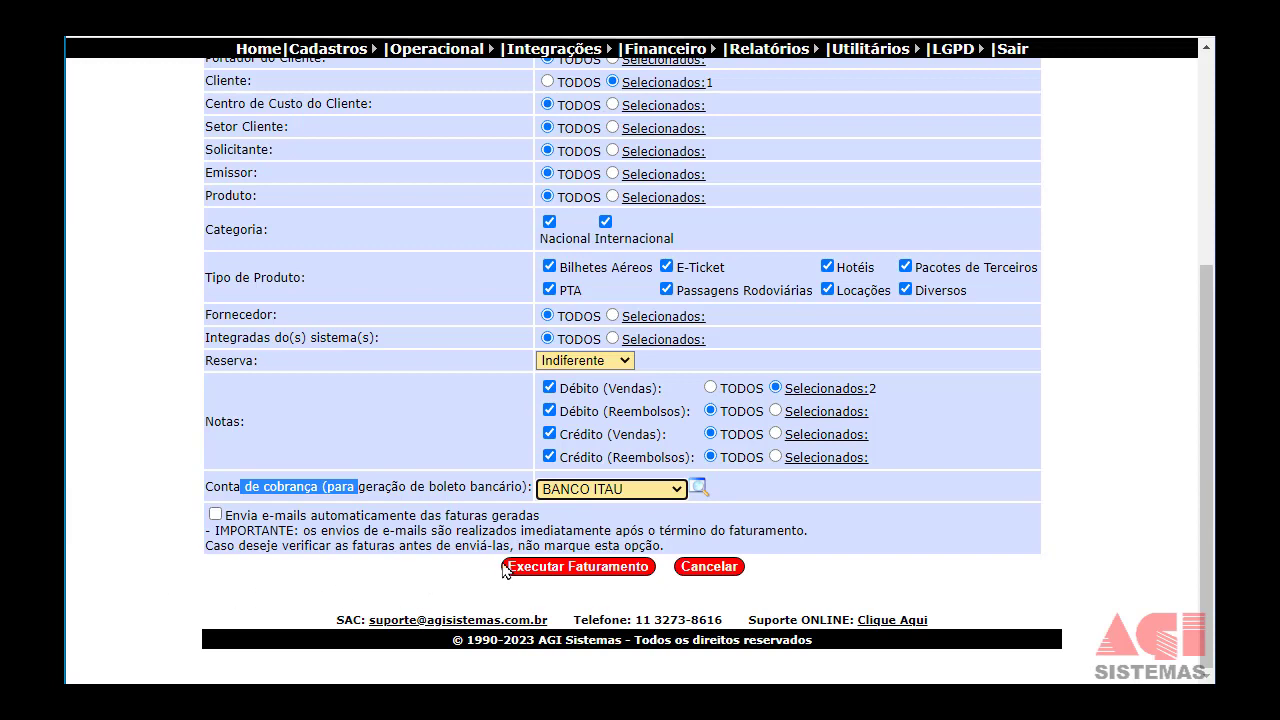
click(555, 570)
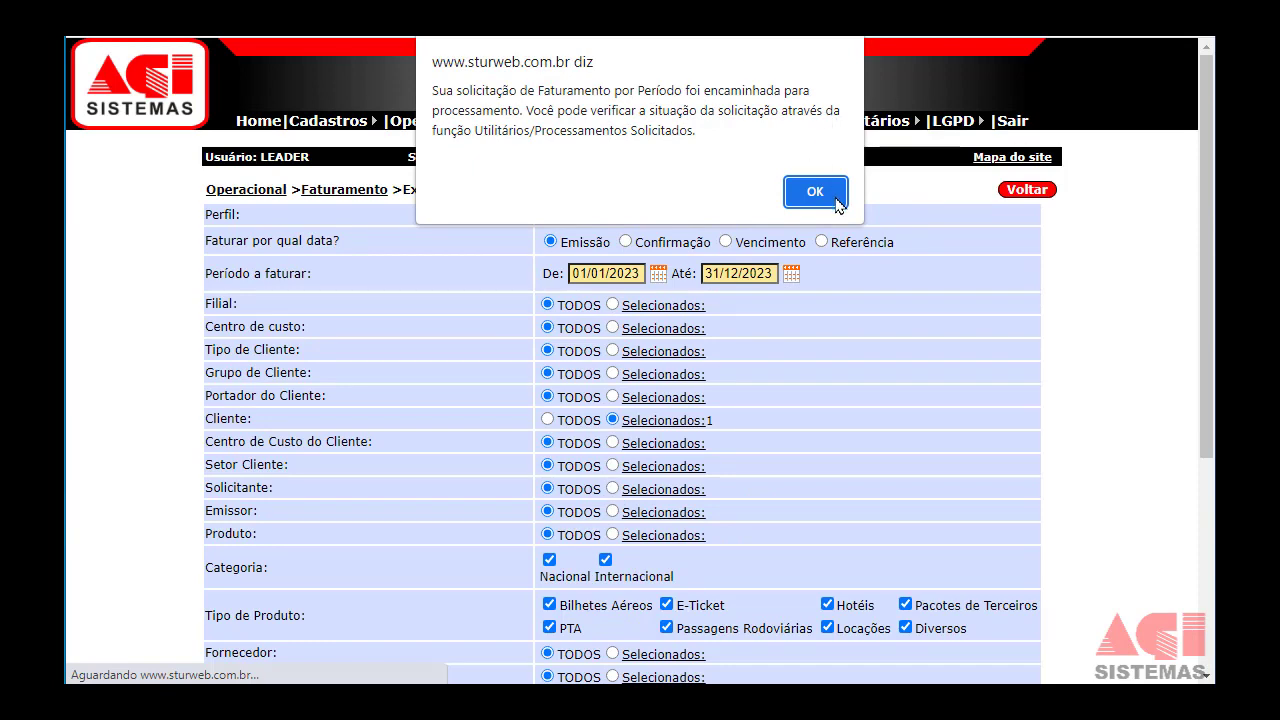
Acknowledge the billing alert and view the finished run's invoices FT00000007 and FT00000008.
click(830, 199)
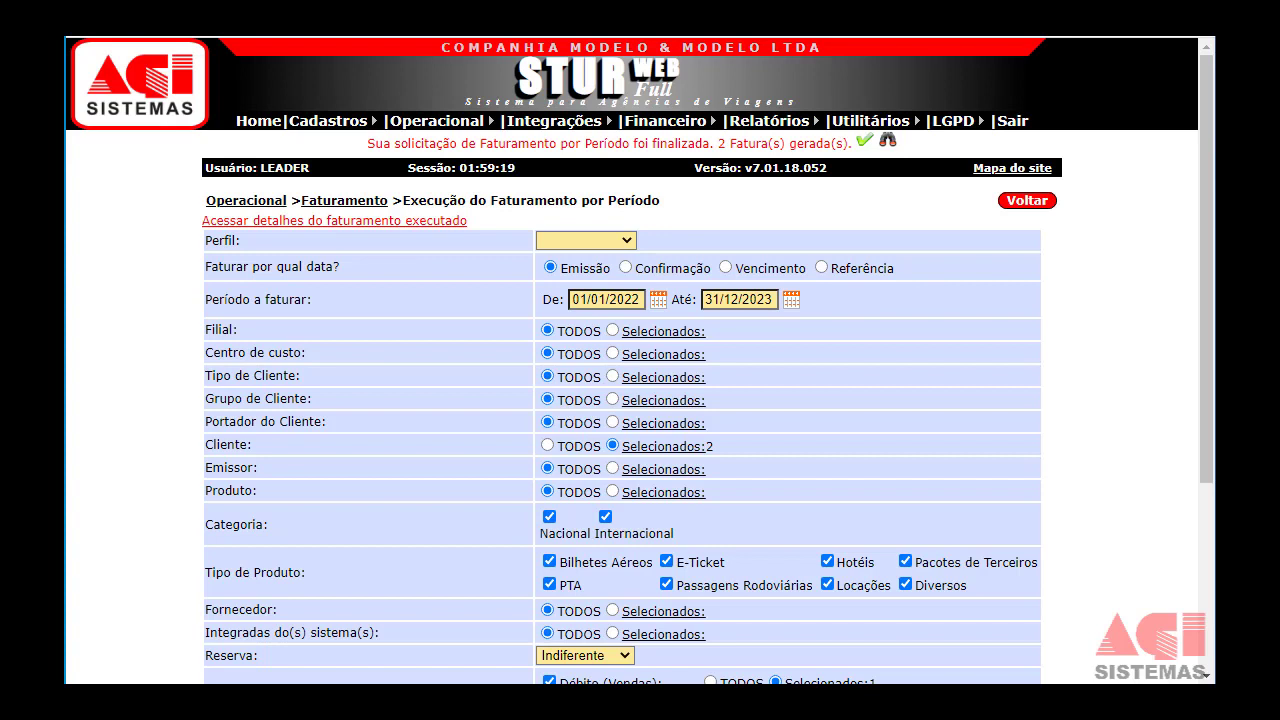
click(299, 228)
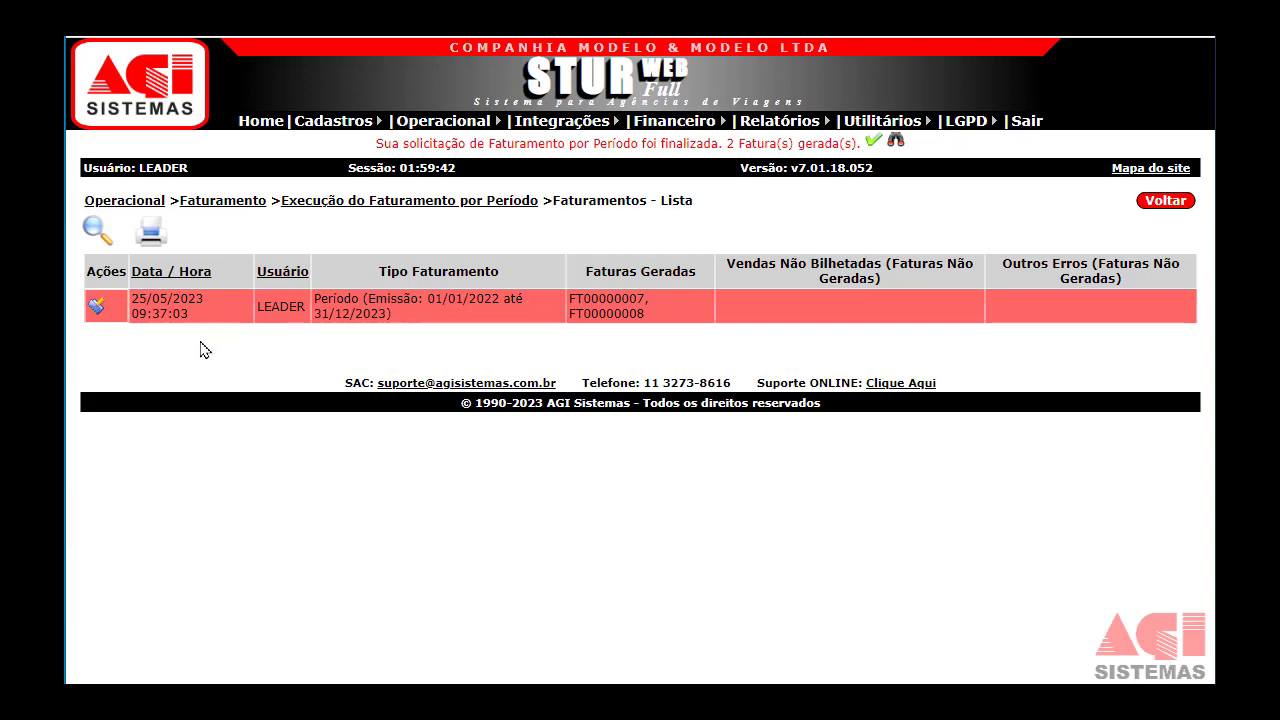
click(100, 308)
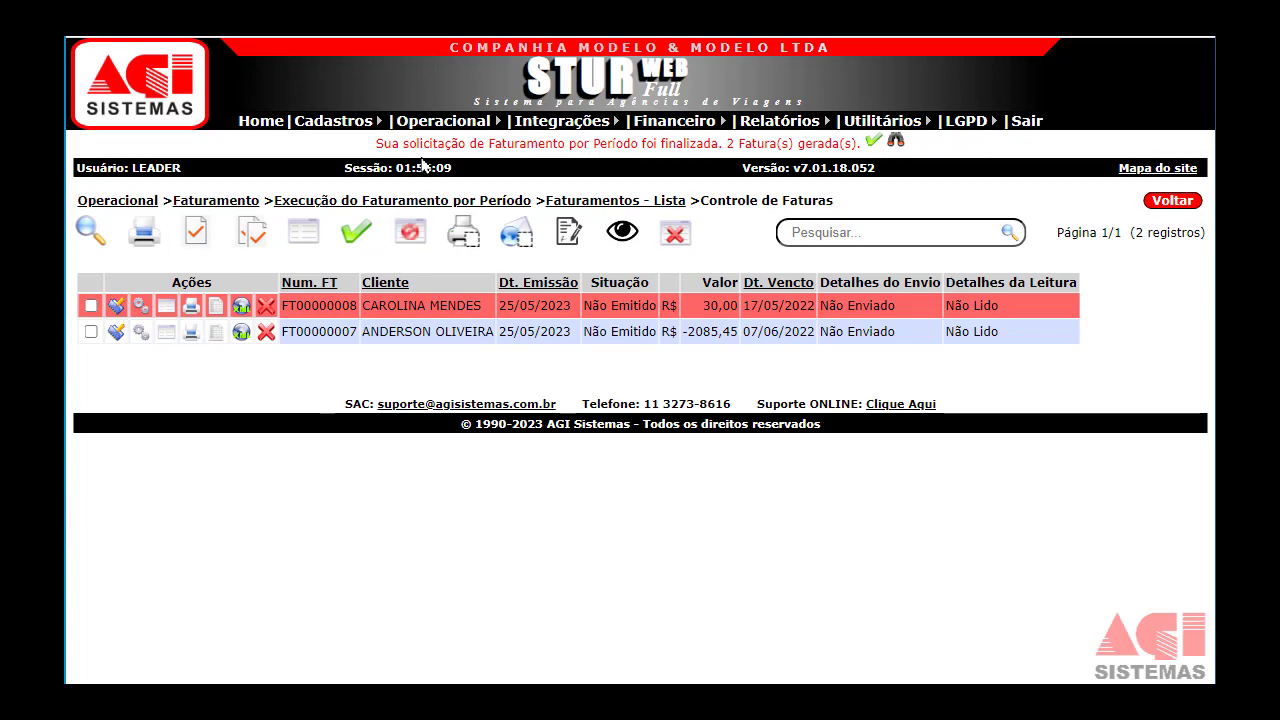
Open Perfis de Faturamento por Período, check DEZENAL's billing account setting, and save the profile.
mouse_move(440, 120)
mouse_move(477, 262)
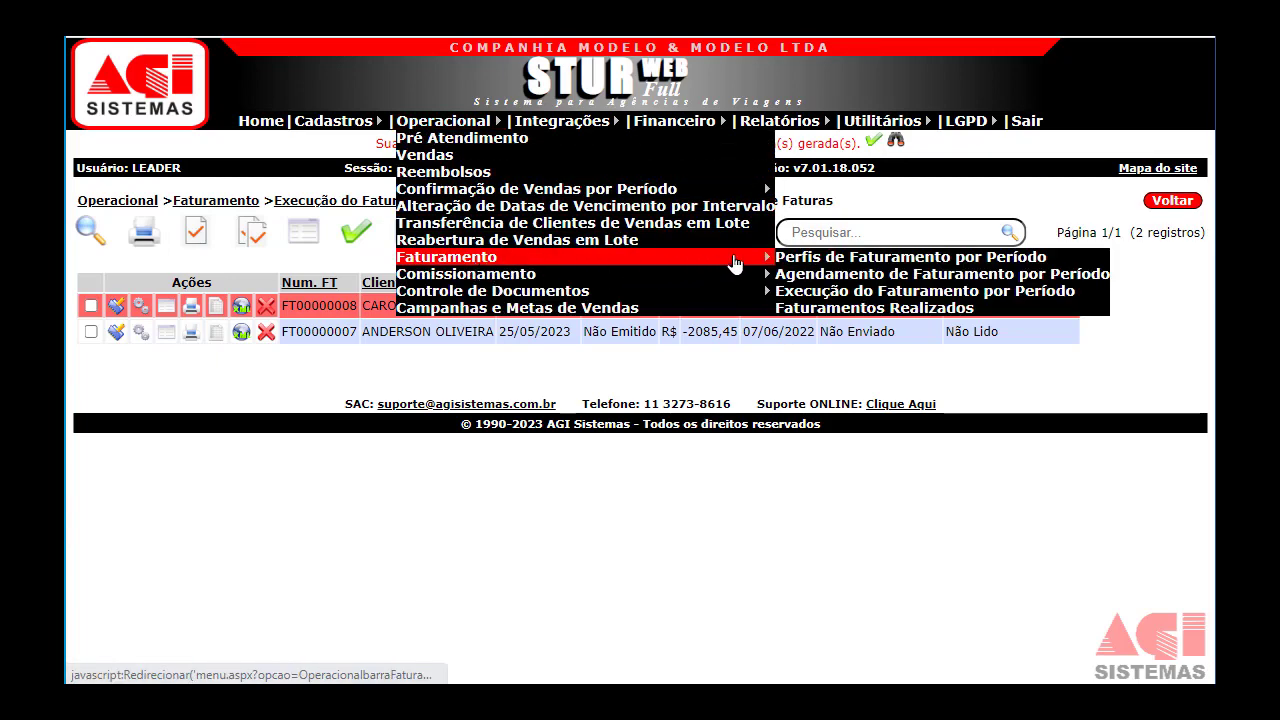
click(798, 257)
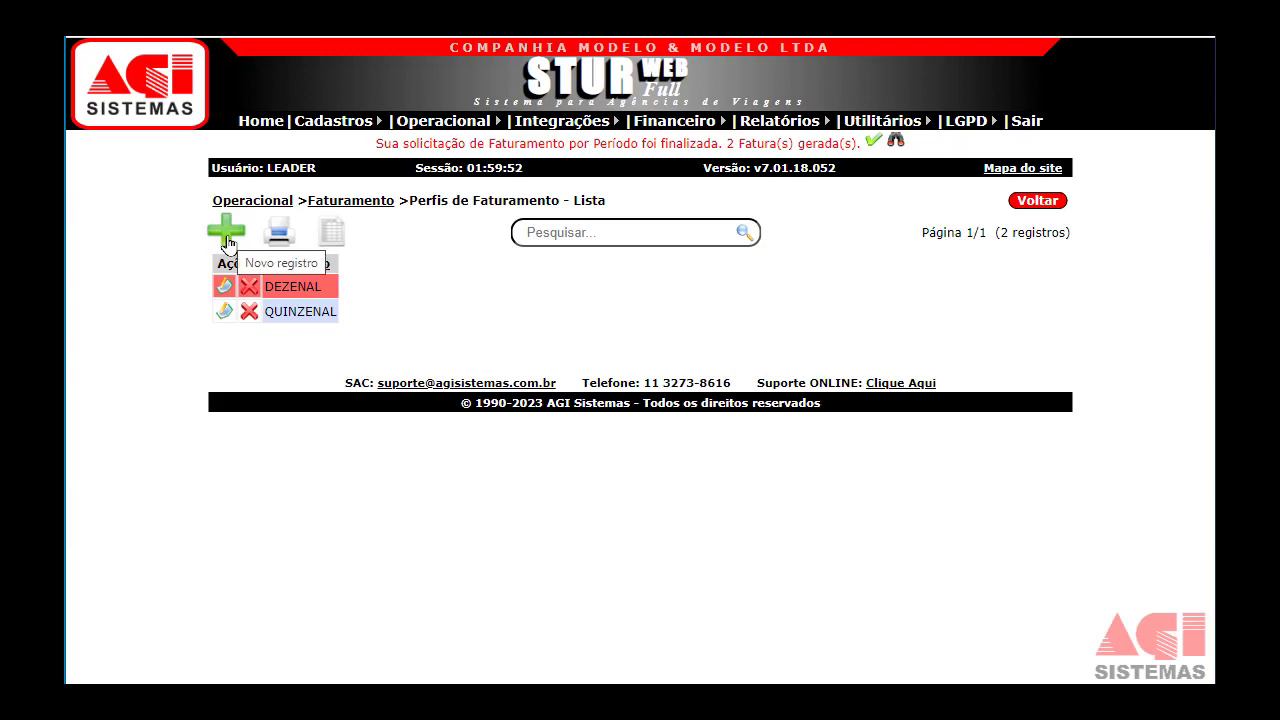
click(224, 290)
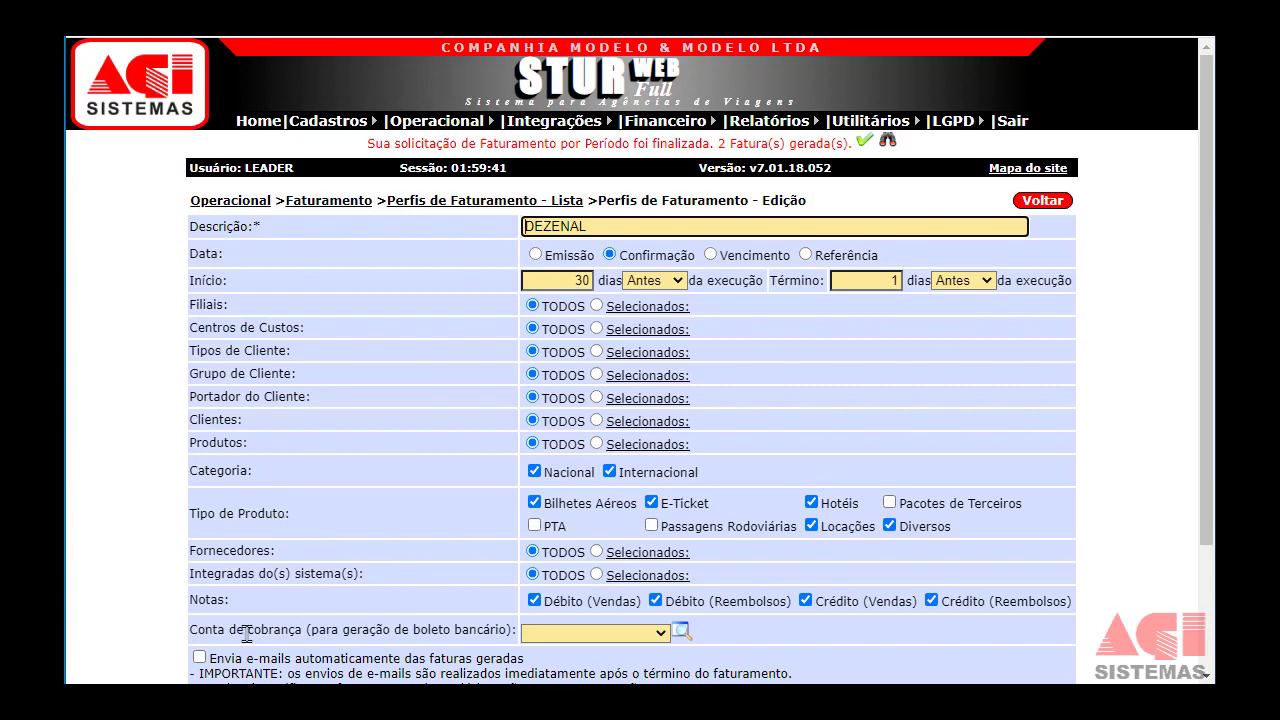
drag(246, 632, 383, 628)
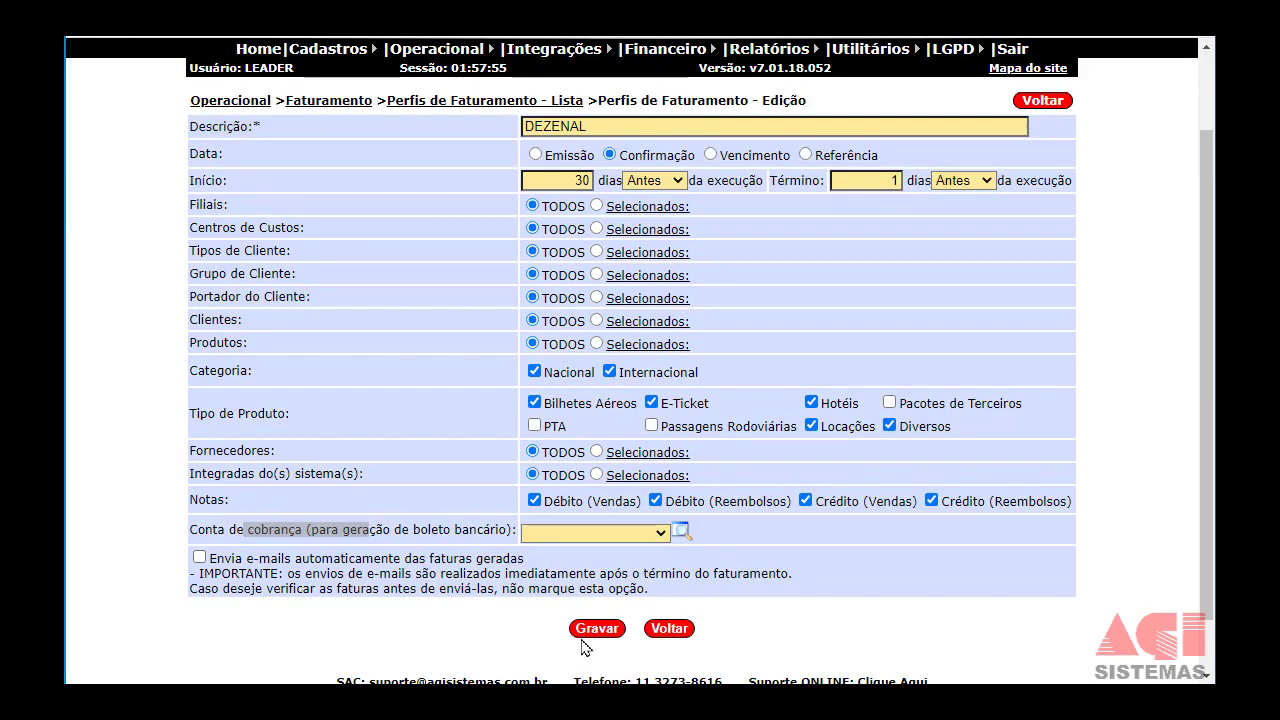
click(598, 630)
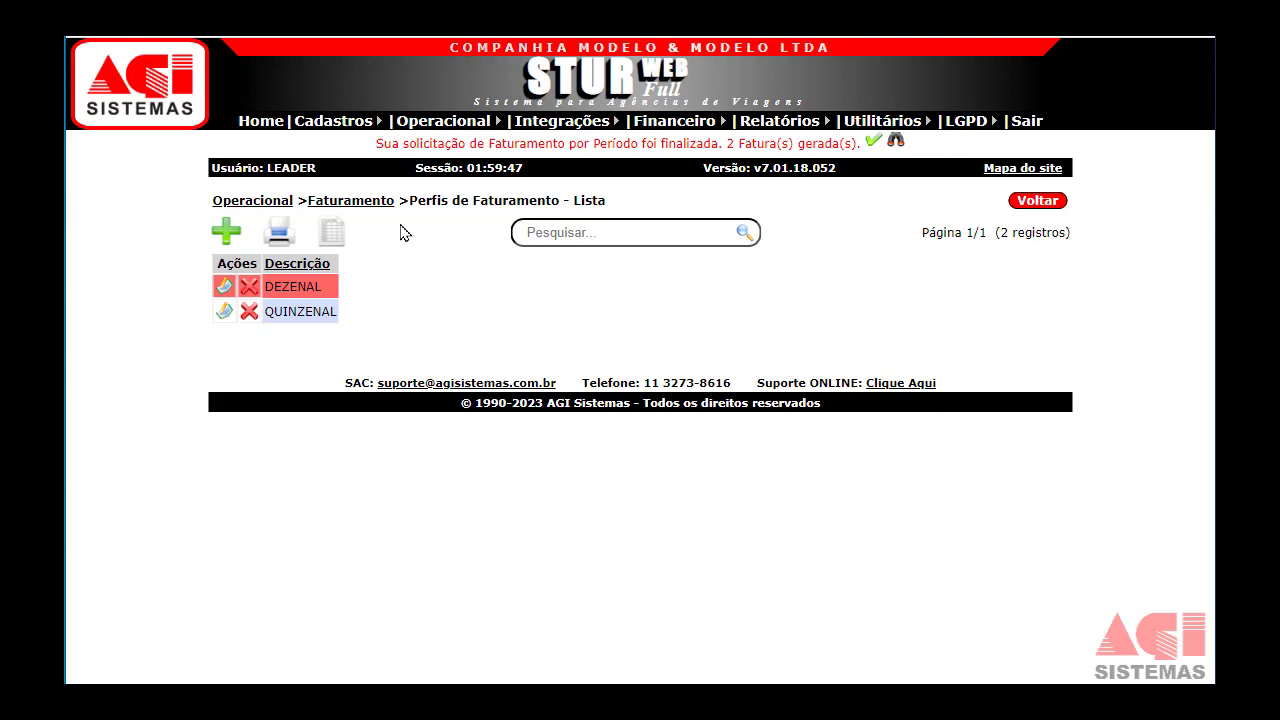
Load DEZENAL into Execução do Faturamento por Período, with confirmation dates 25/04/2023 to 24/05/2023.
click(443, 121)
mouse_move(420, 256)
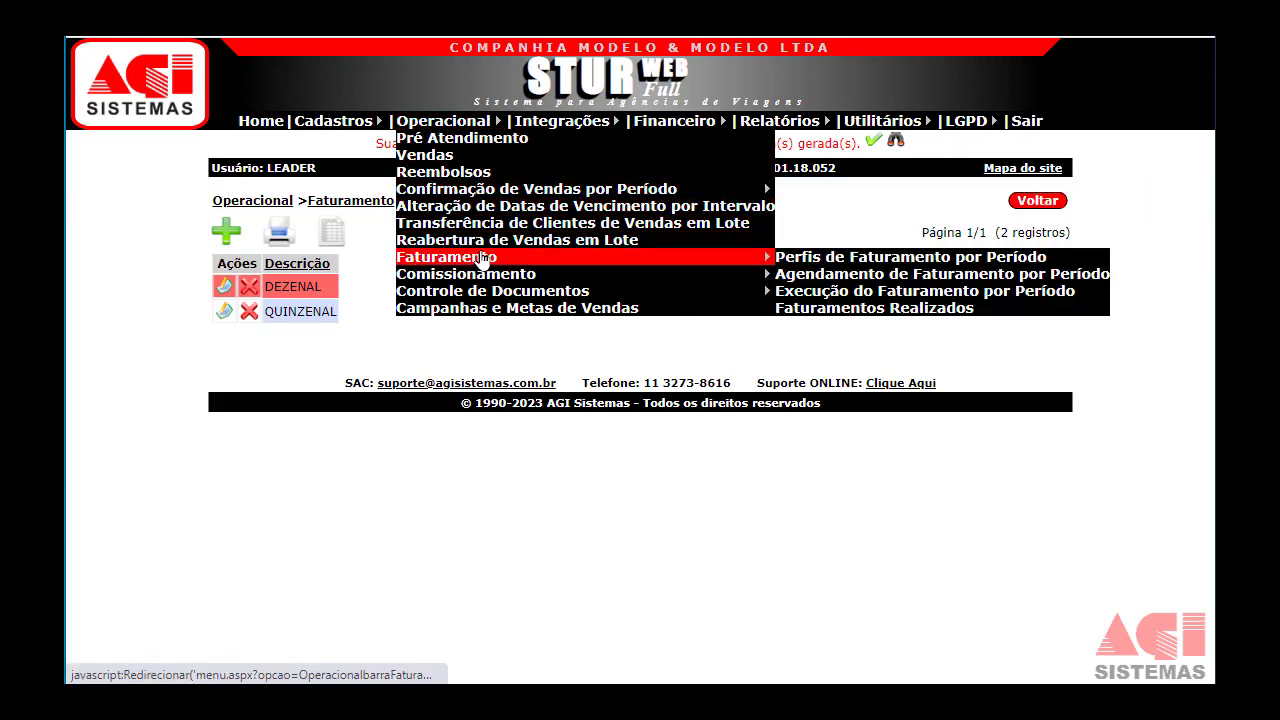
click(822, 292)
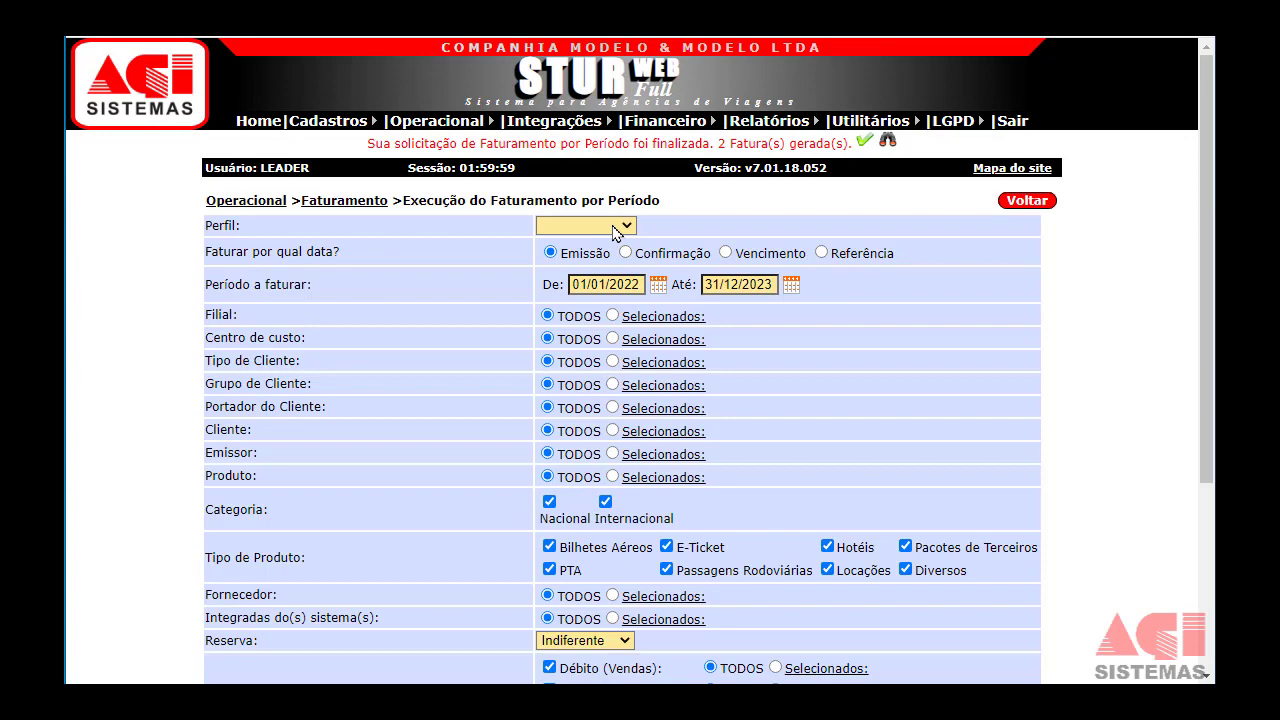
click(613, 230)
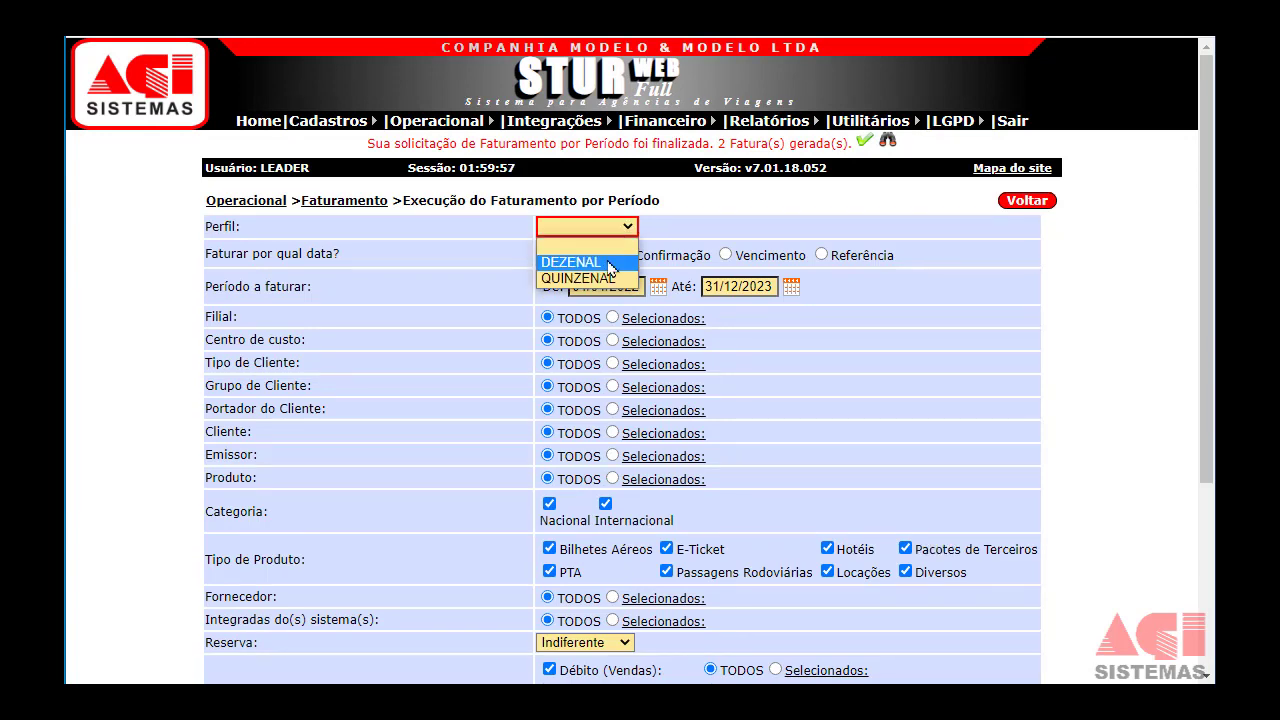
click(606, 258)
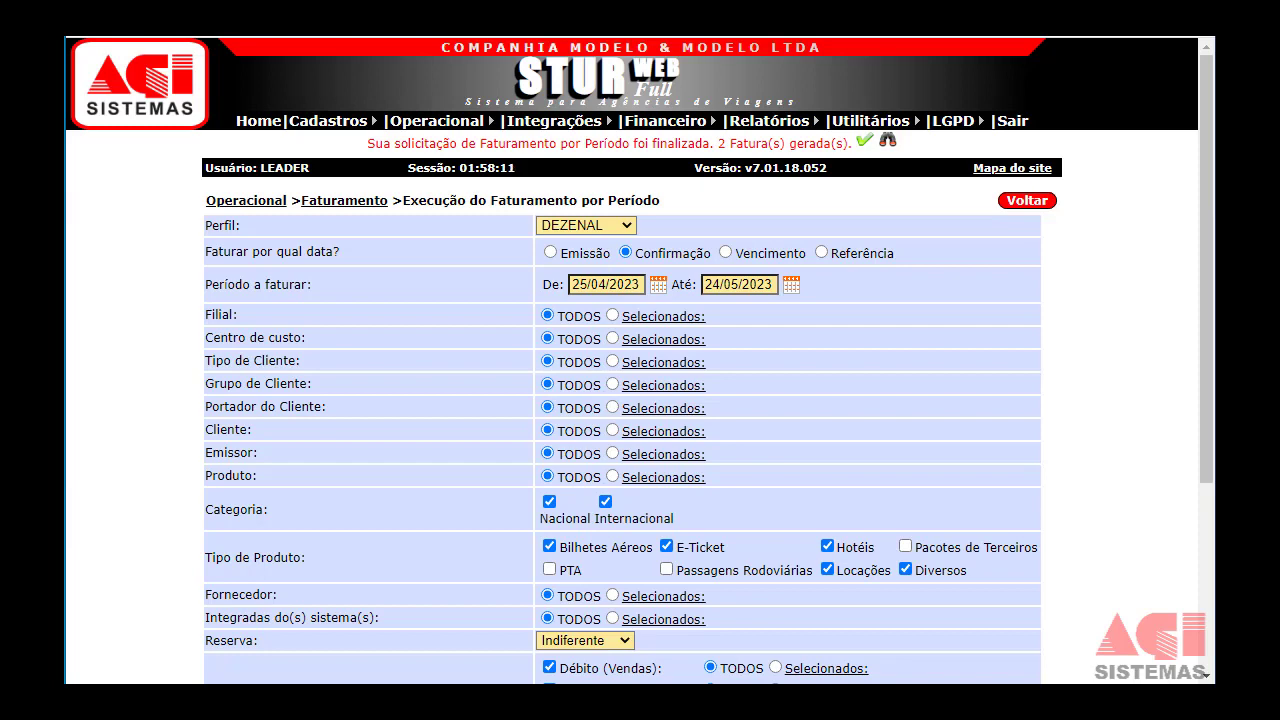
scroll(556, 550, down, 2)
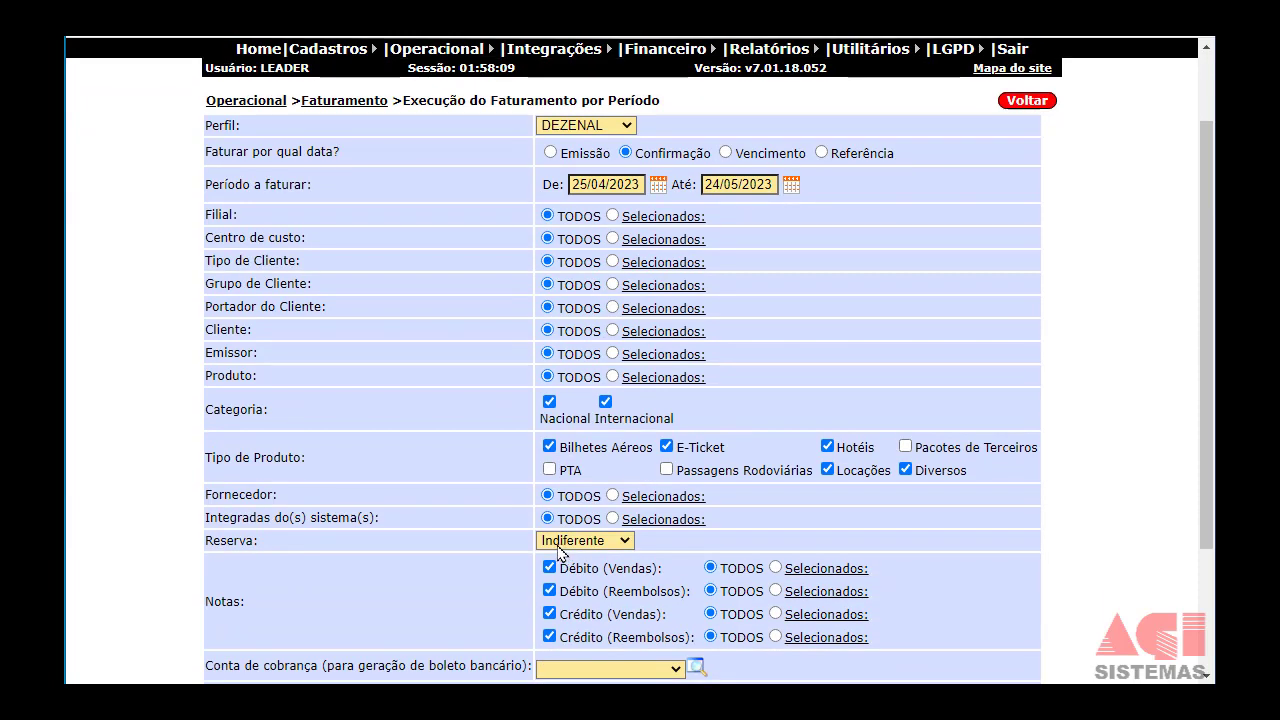
scroll(558, 552, down, 2)
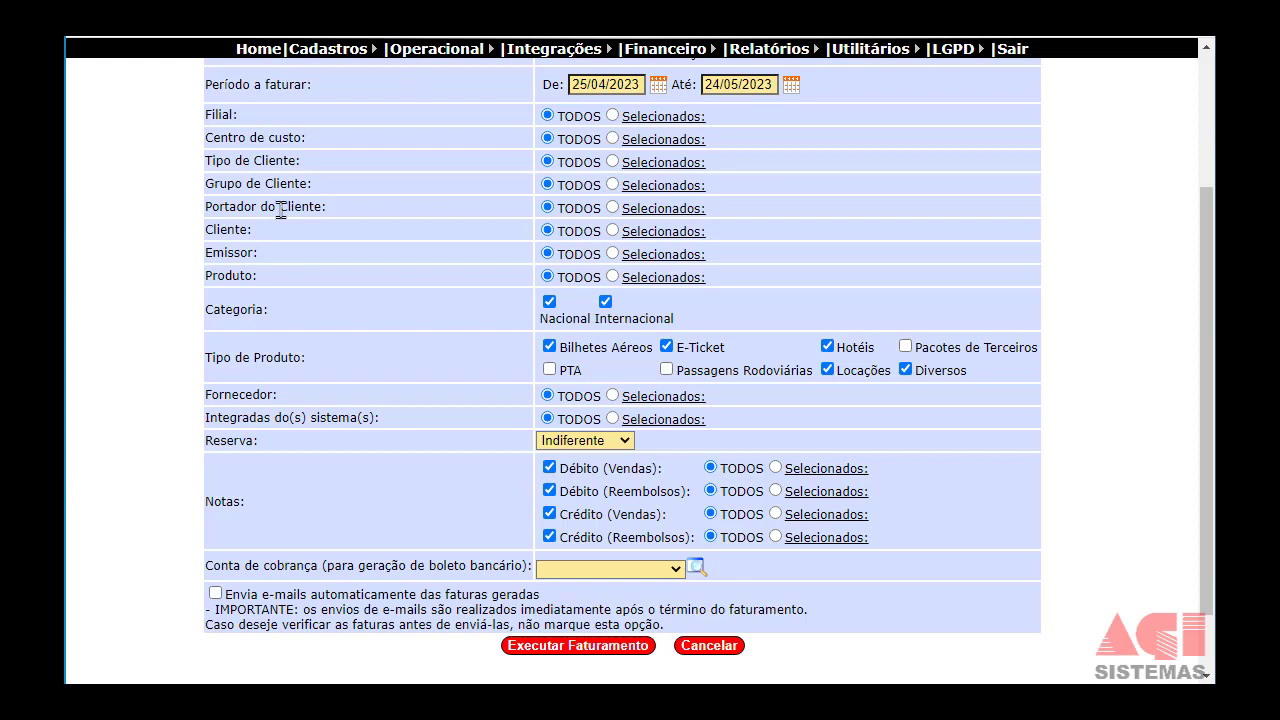
mouse_move(449, 53)
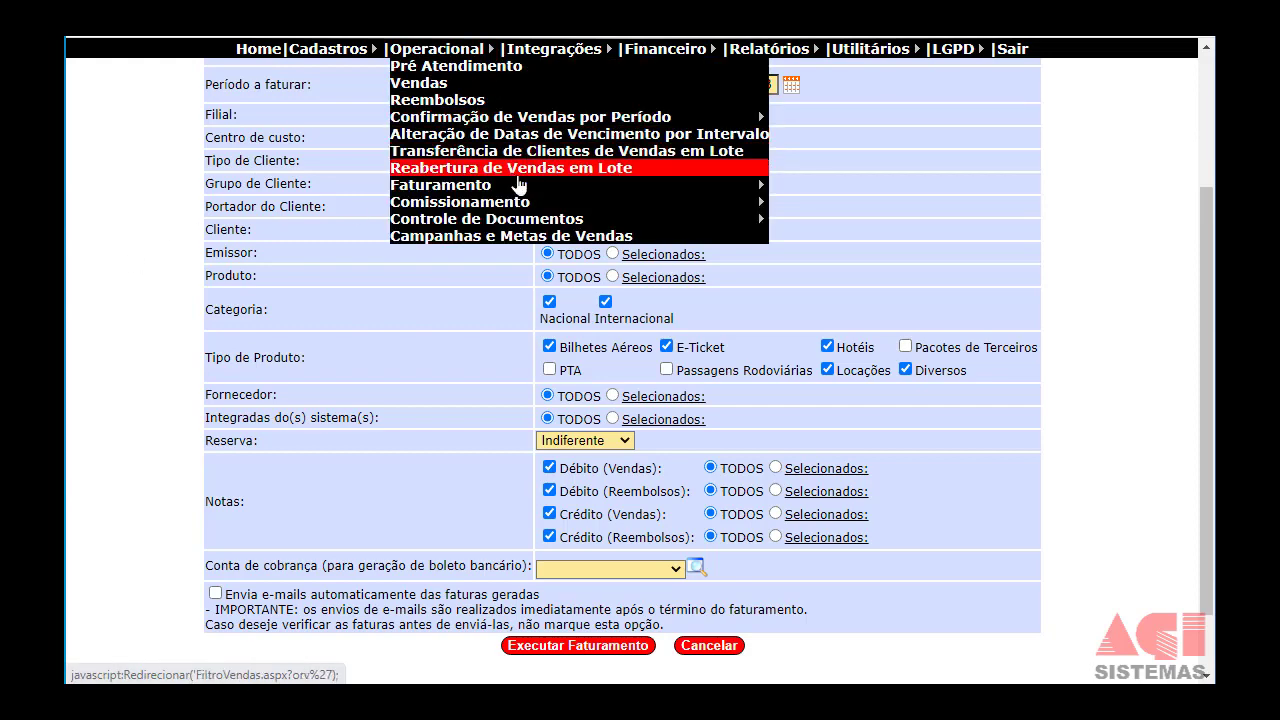
mouse_move(610, 192)
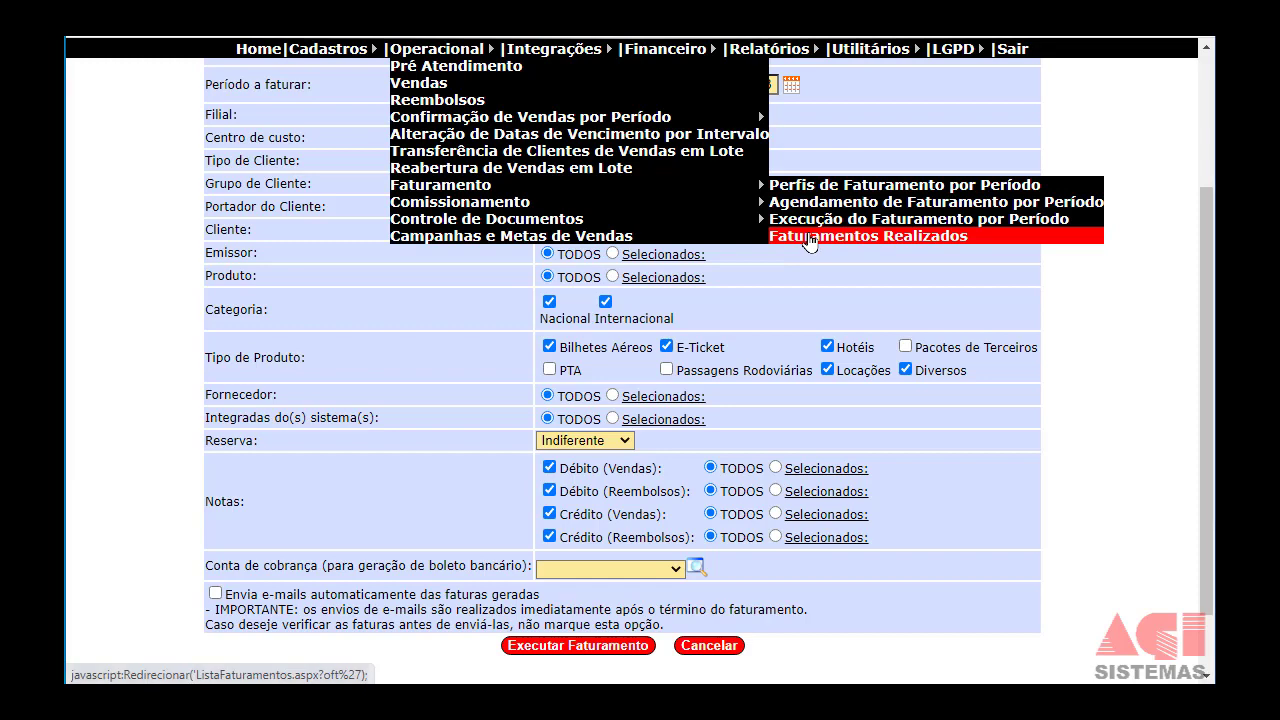
Open Faturamentos Realizados and review the run that generated FT00000007 and FT00000008.
click(808, 238)
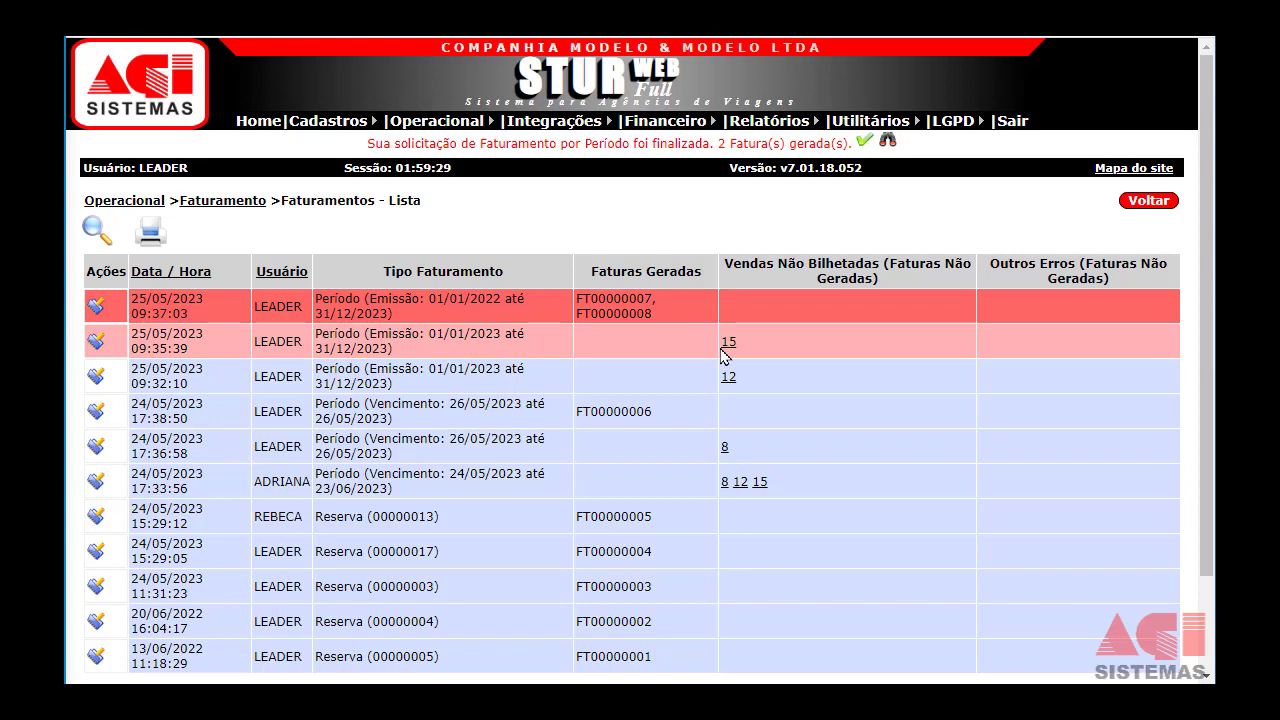
scroll(728, 370, down, 2)
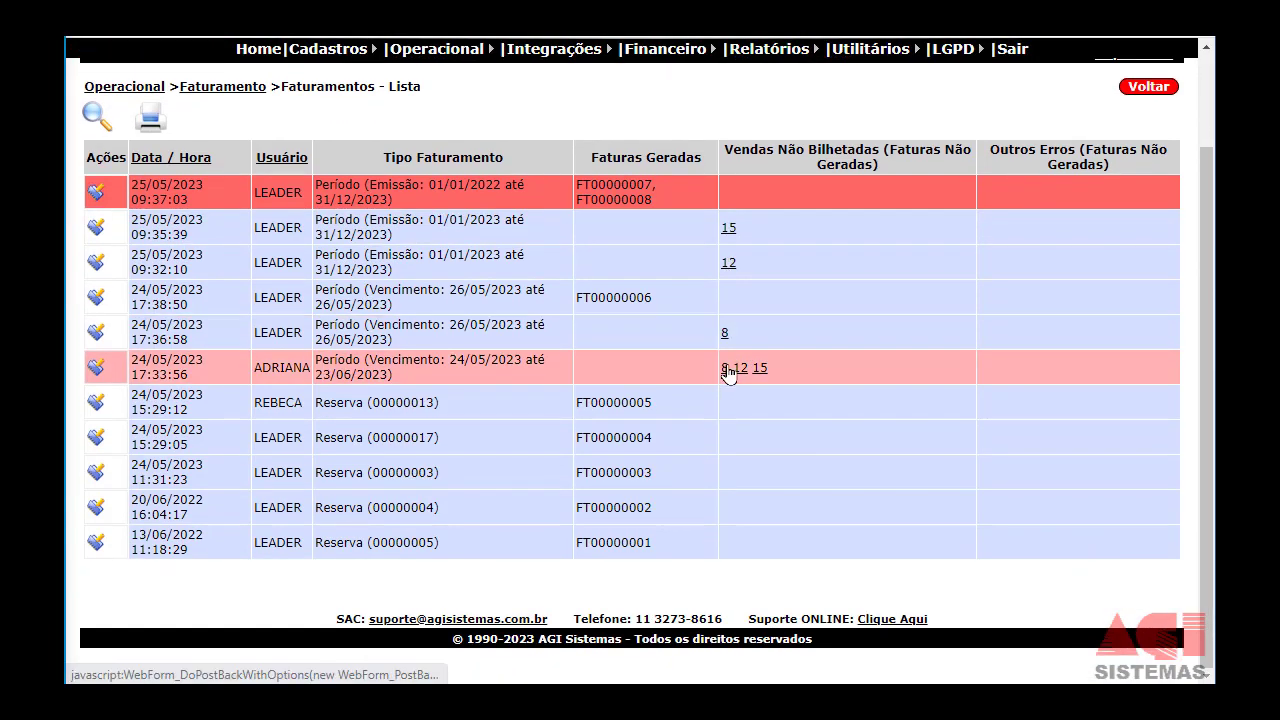
scroll(728, 372, up, 2)
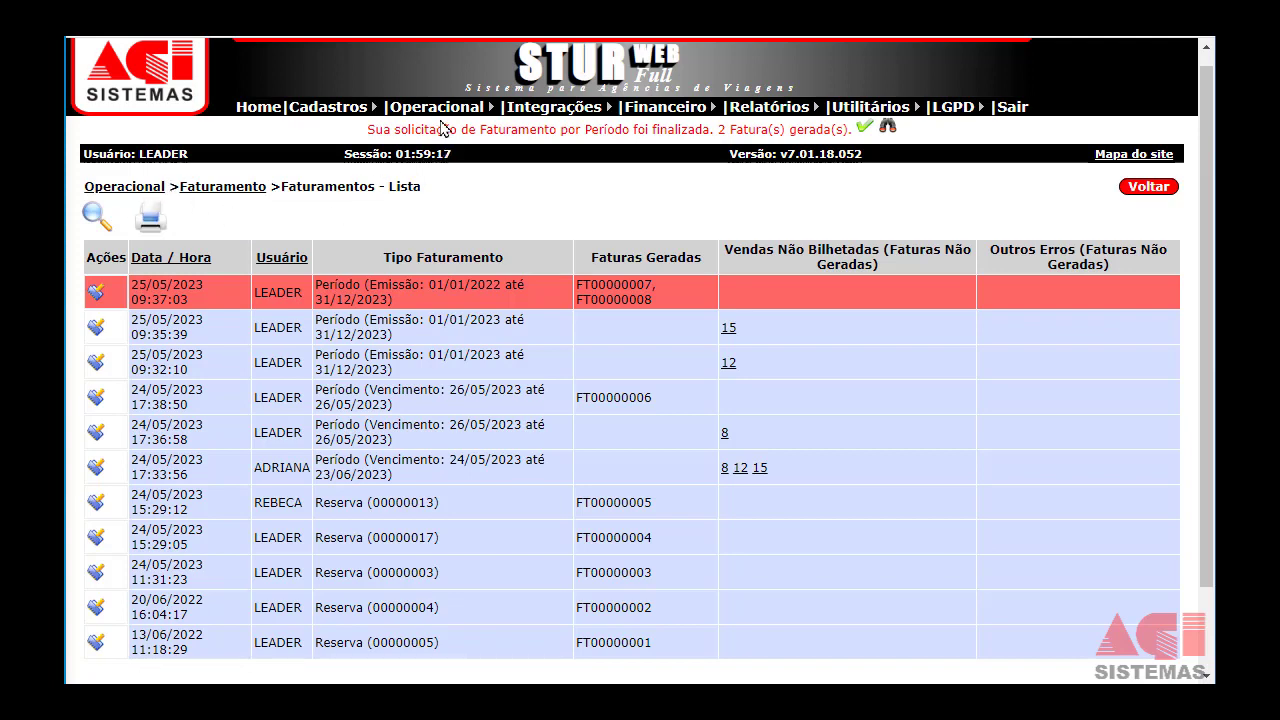
mouse_move(440, 110)
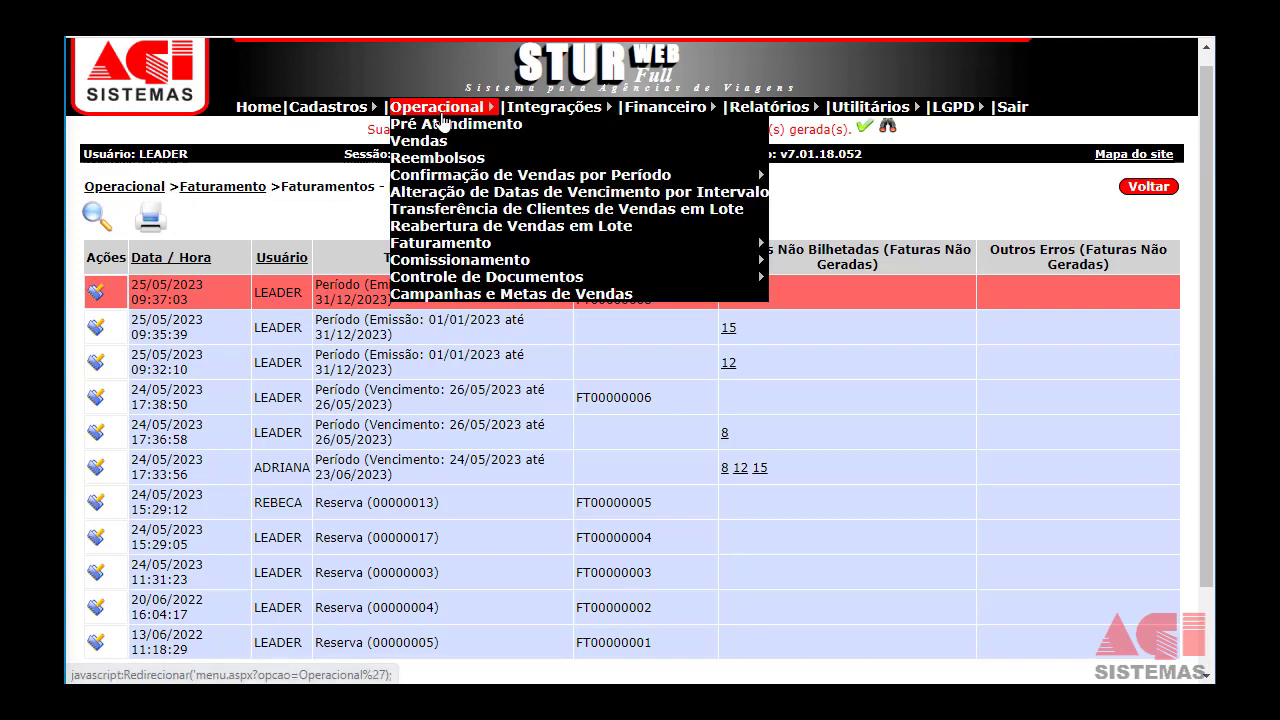
Go to Controle de Documentos and open the Demonstrativo de Reserva list of 19 reservations.
click(518, 277)
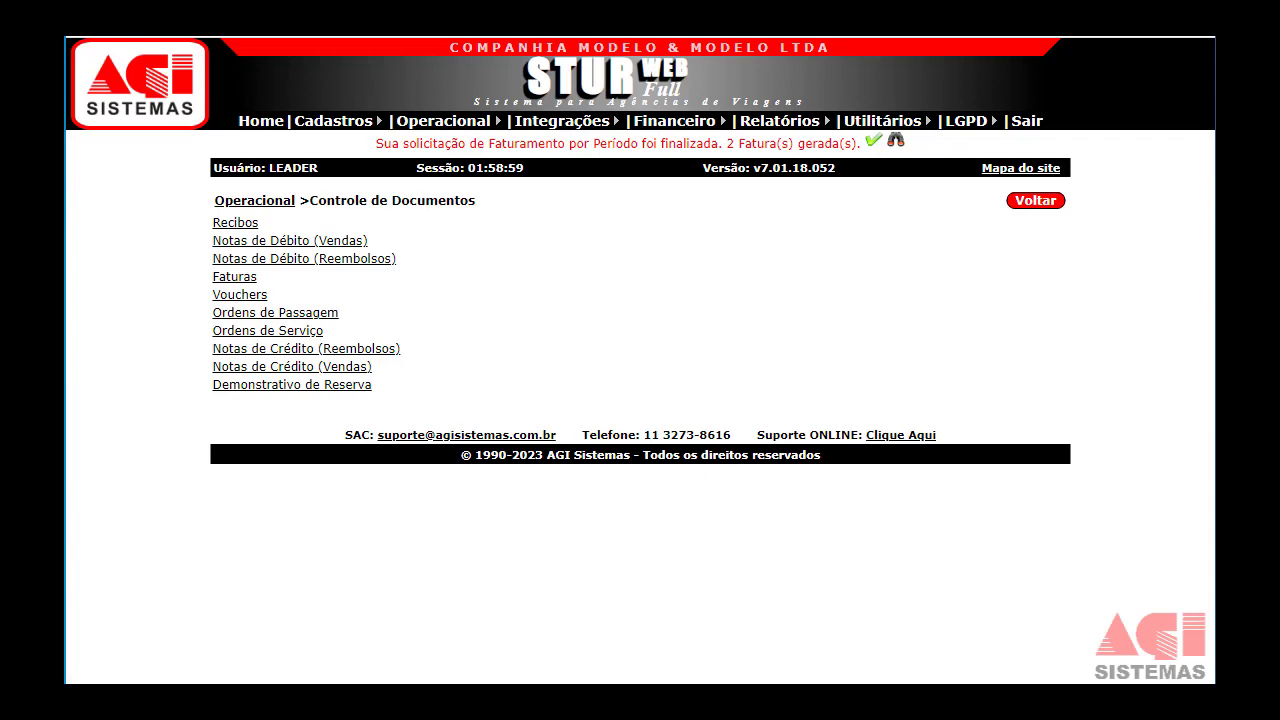
click(272, 386)
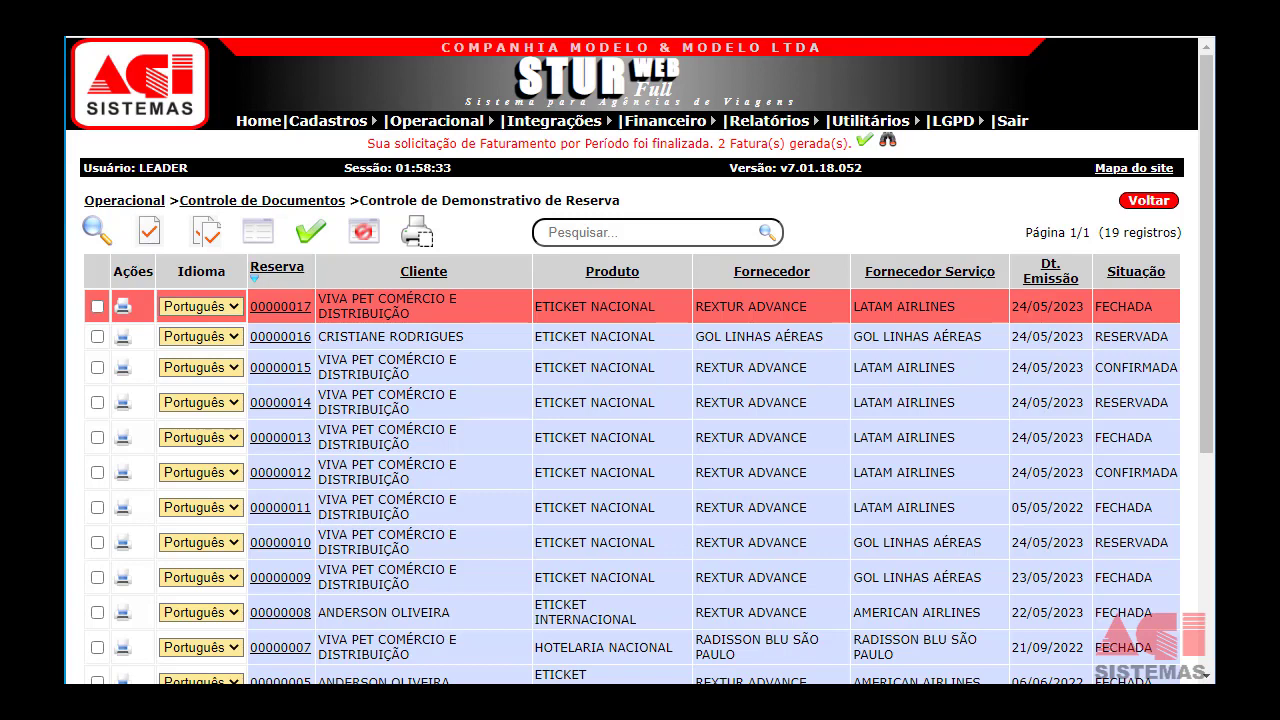
click(230, 310)
click(201, 310)
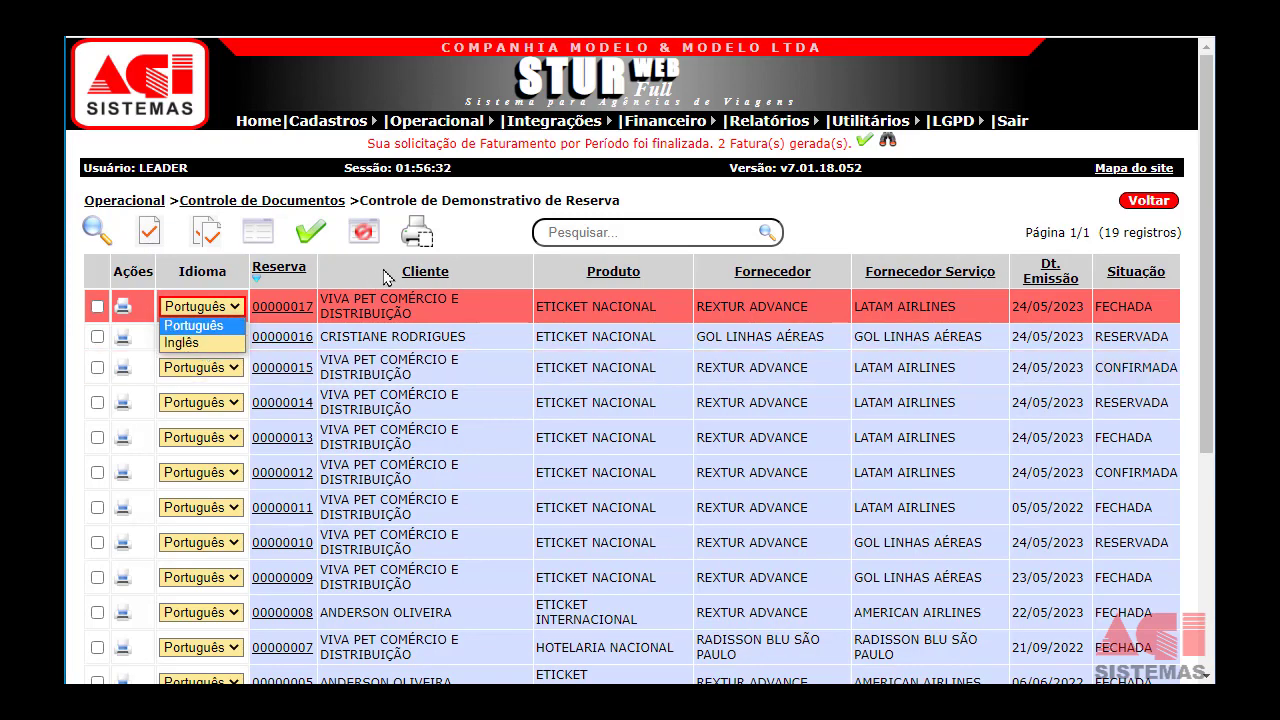
click(466, 245)
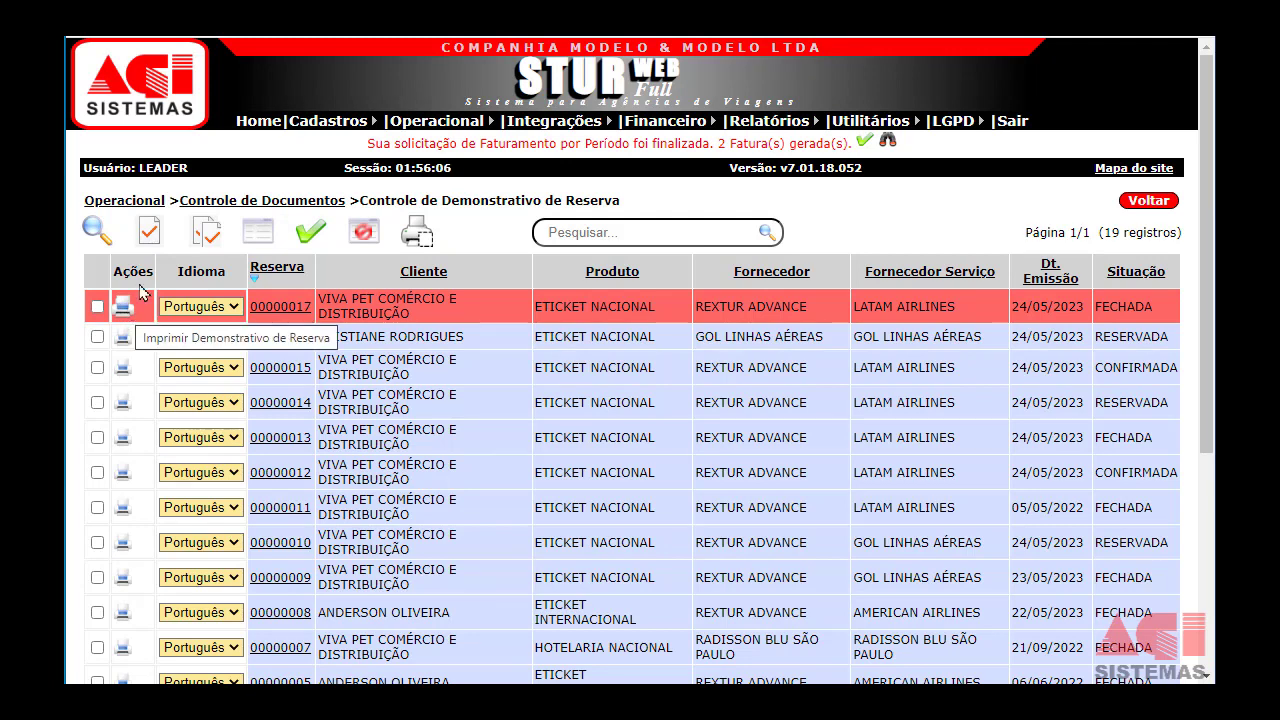
Return to Controle de Documentos, open Faturas, and bring up an invoice's date and file options.
click(251, 204)
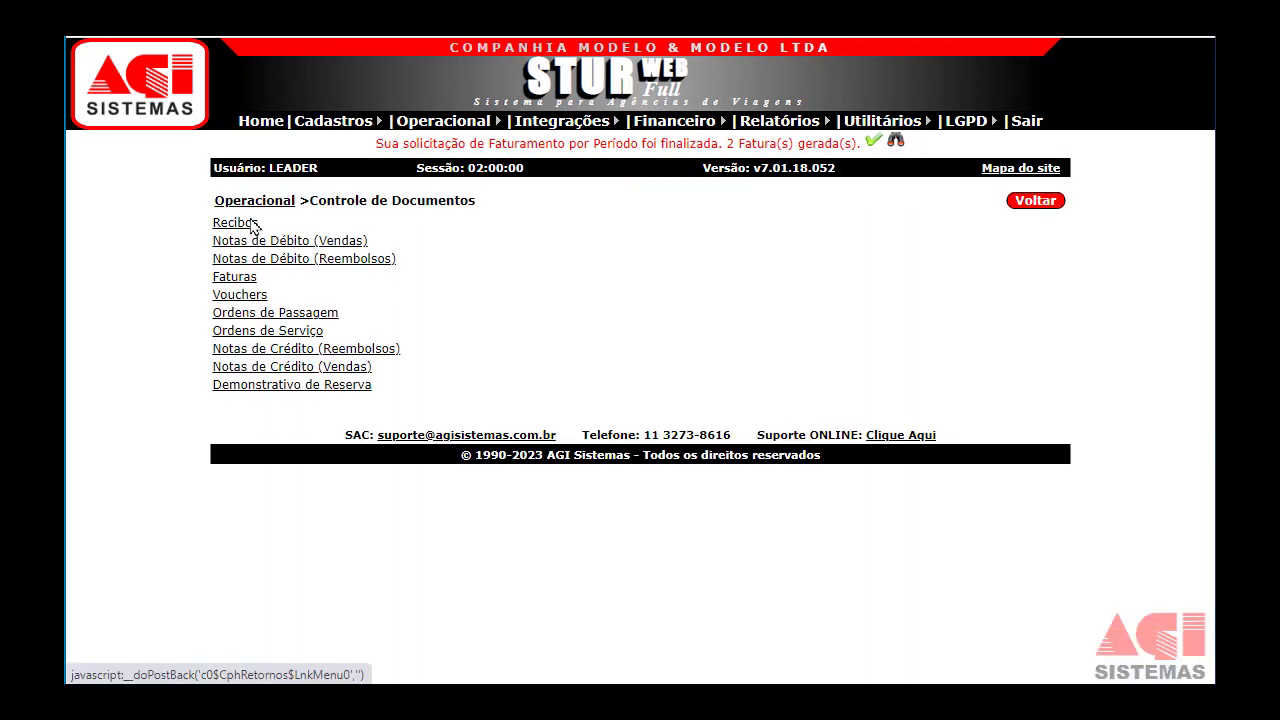
click(232, 282)
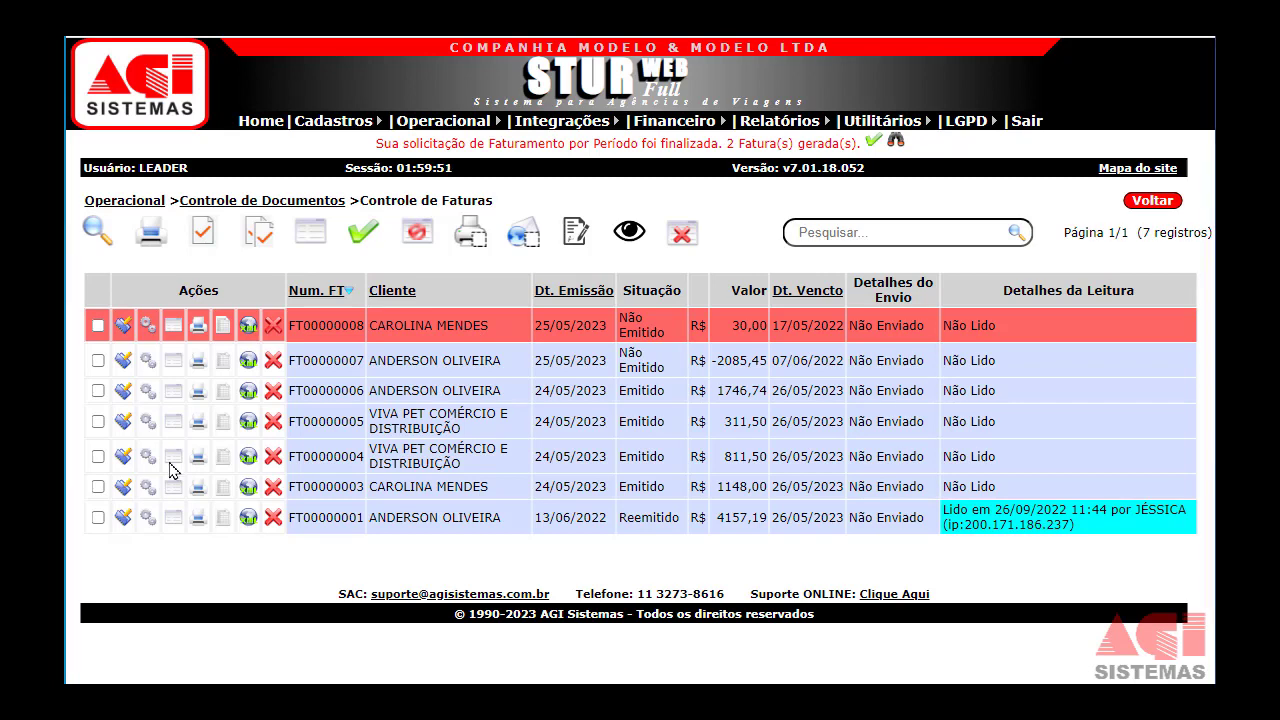
click(125, 331)
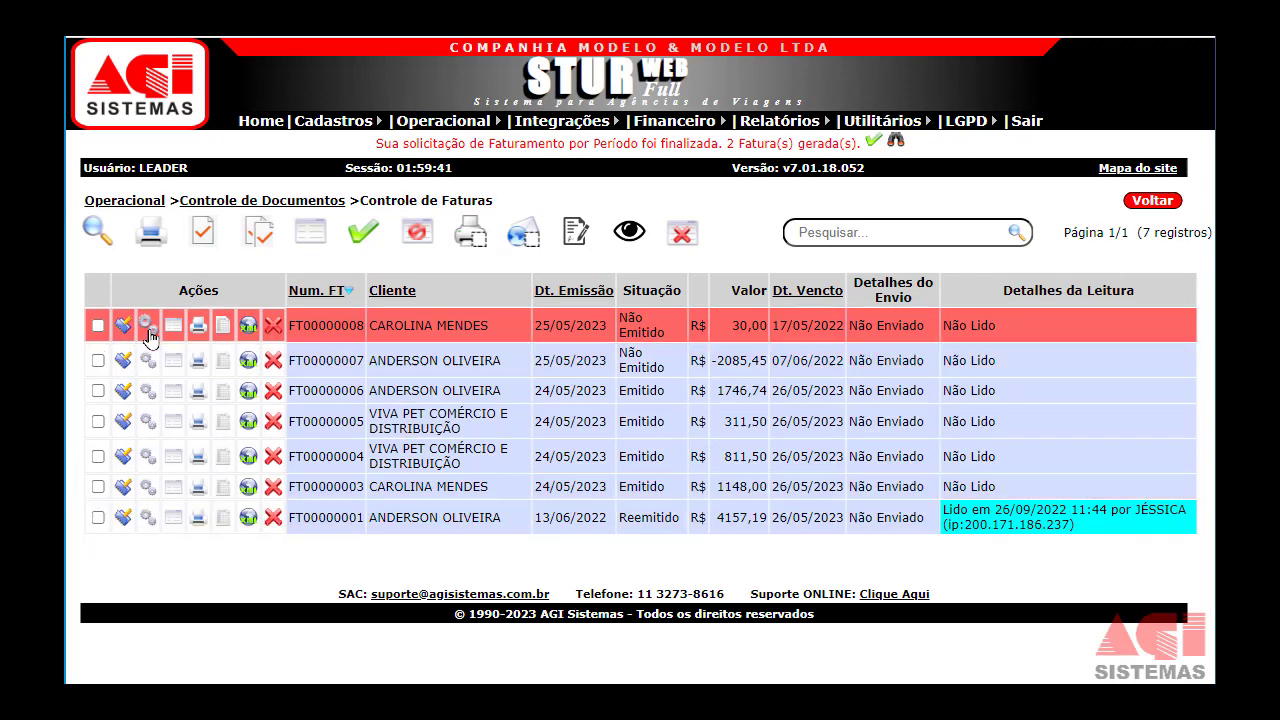
click(148, 330)
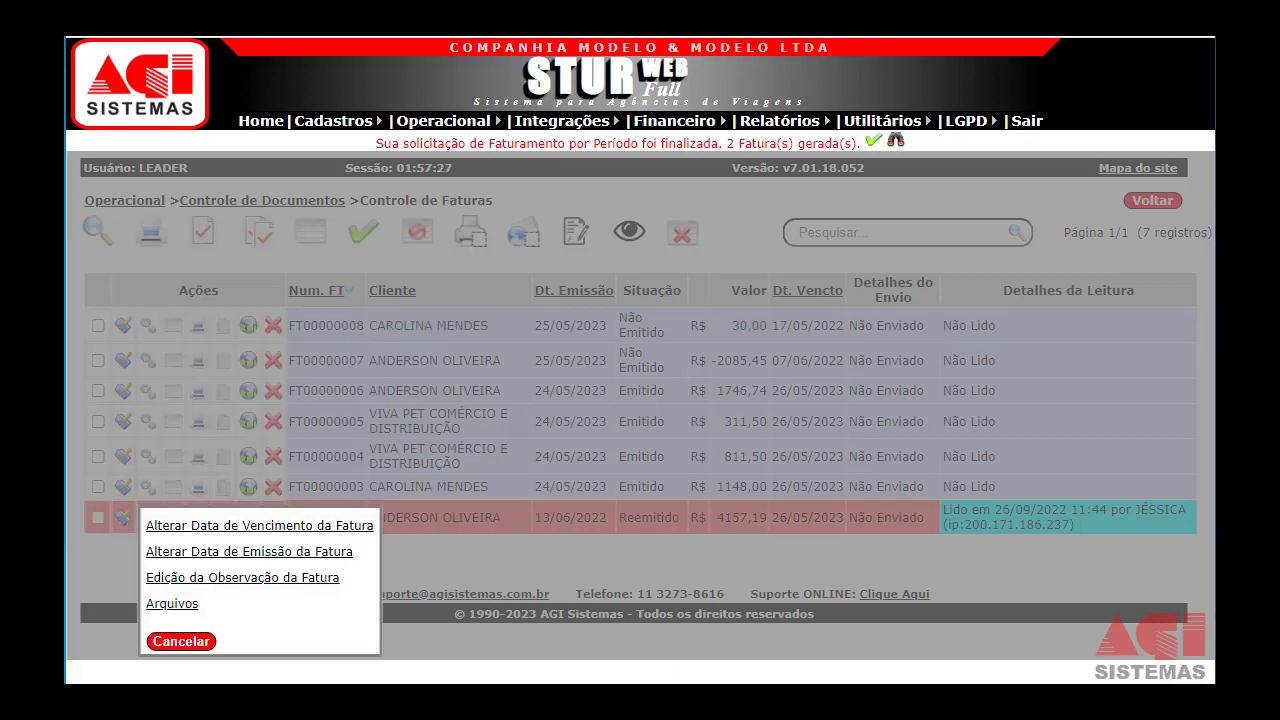
View the invoice's attached files, including NOTA FISCAL 1452.PNG, and go back.
click(181, 606)
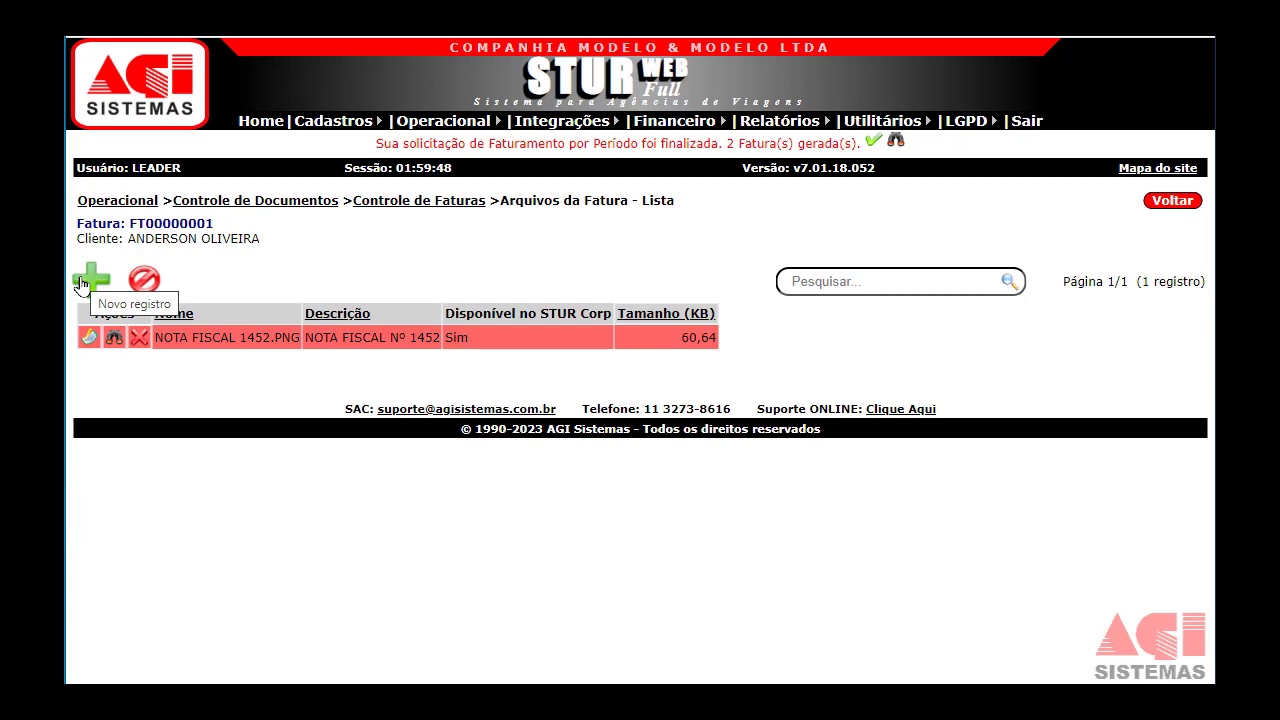
click(1165, 204)
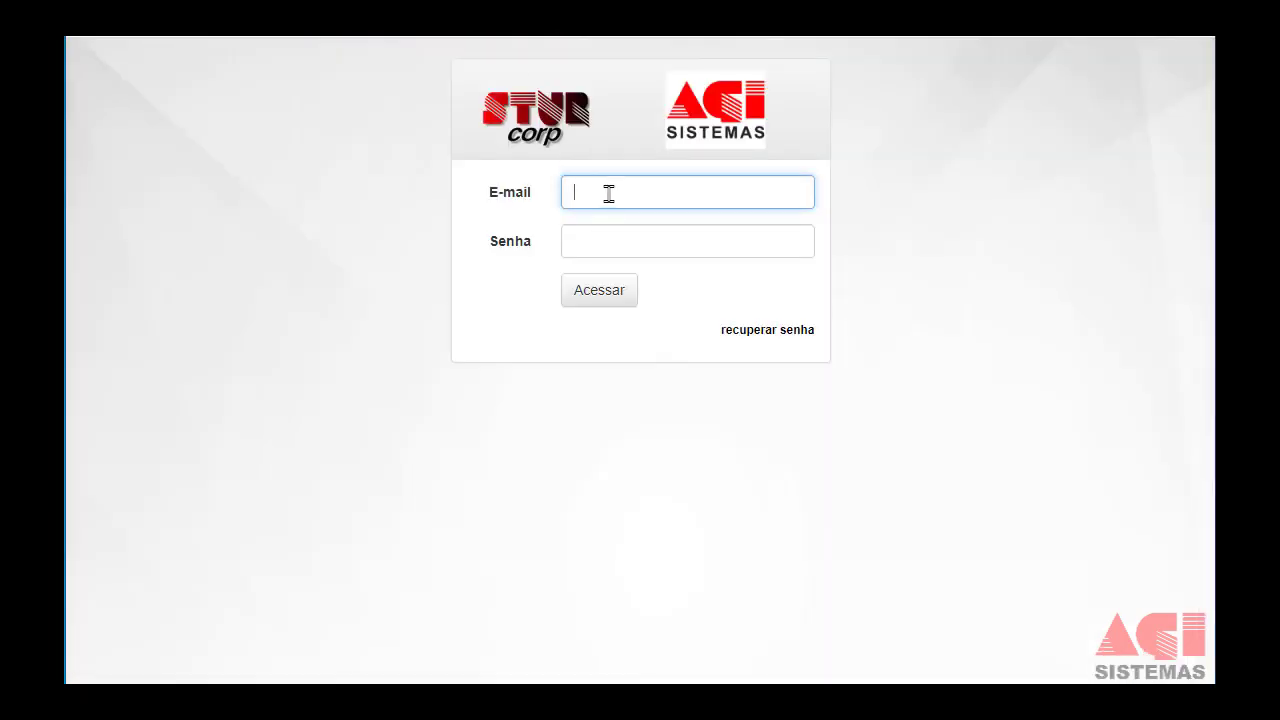
Sign in to the STUR Corp portal with the account e-mail and password.
key(Tab)
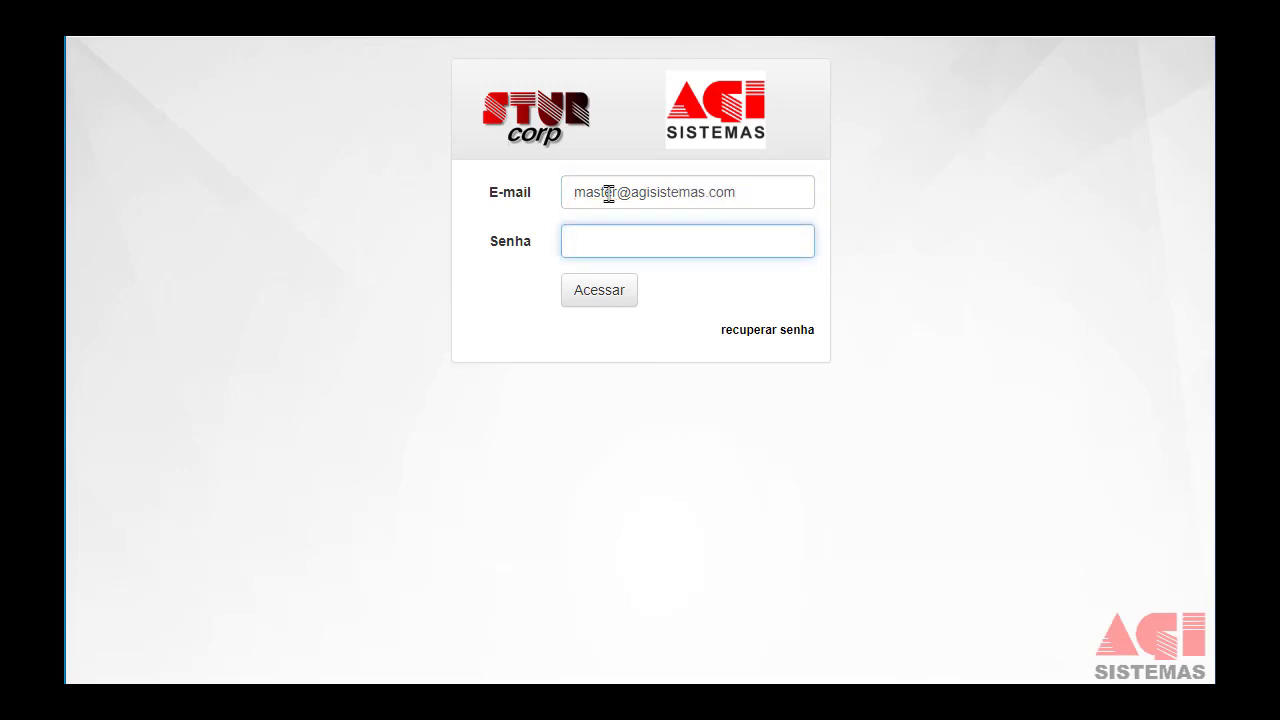
text(********)
click(608, 298)
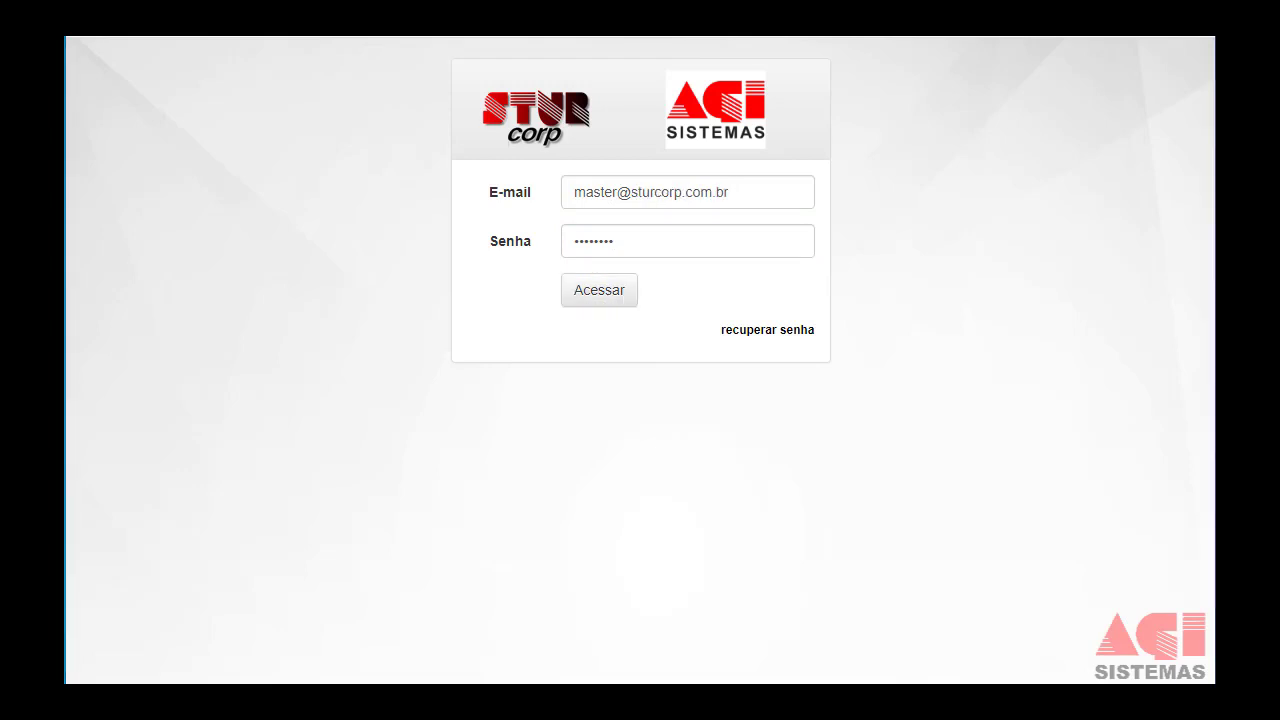
click(597, 300)
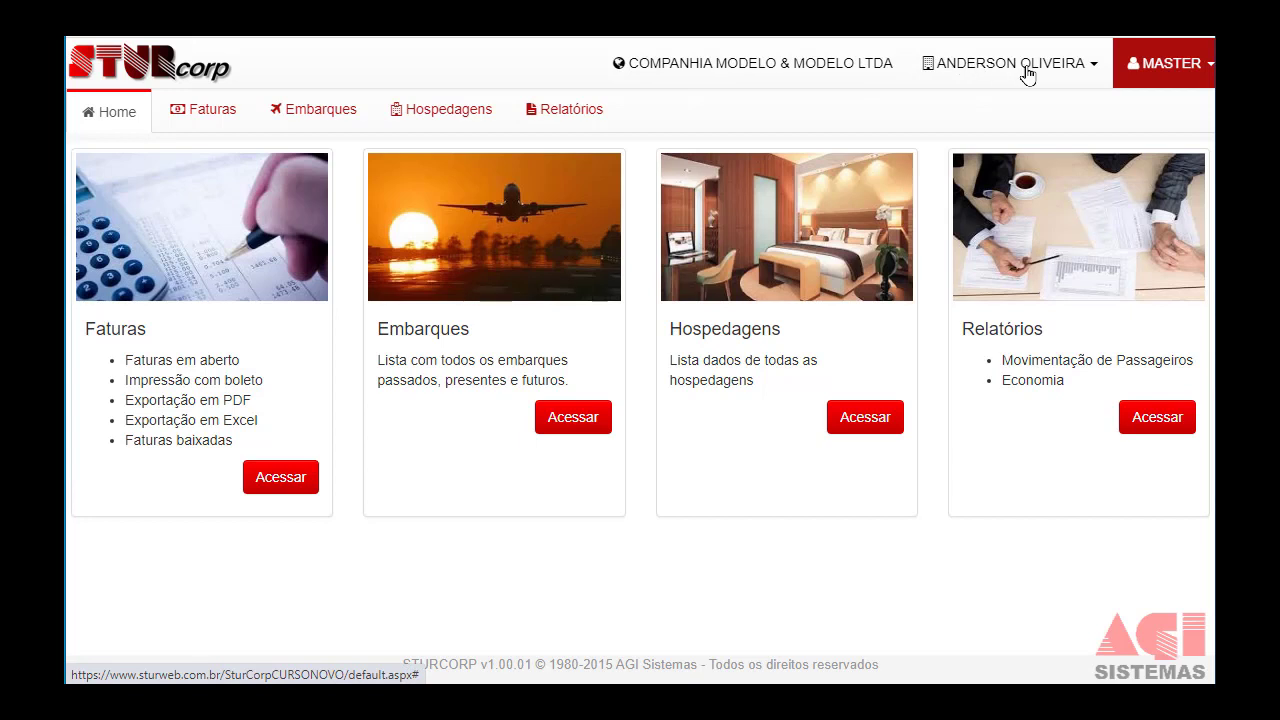
click(1097, 68)
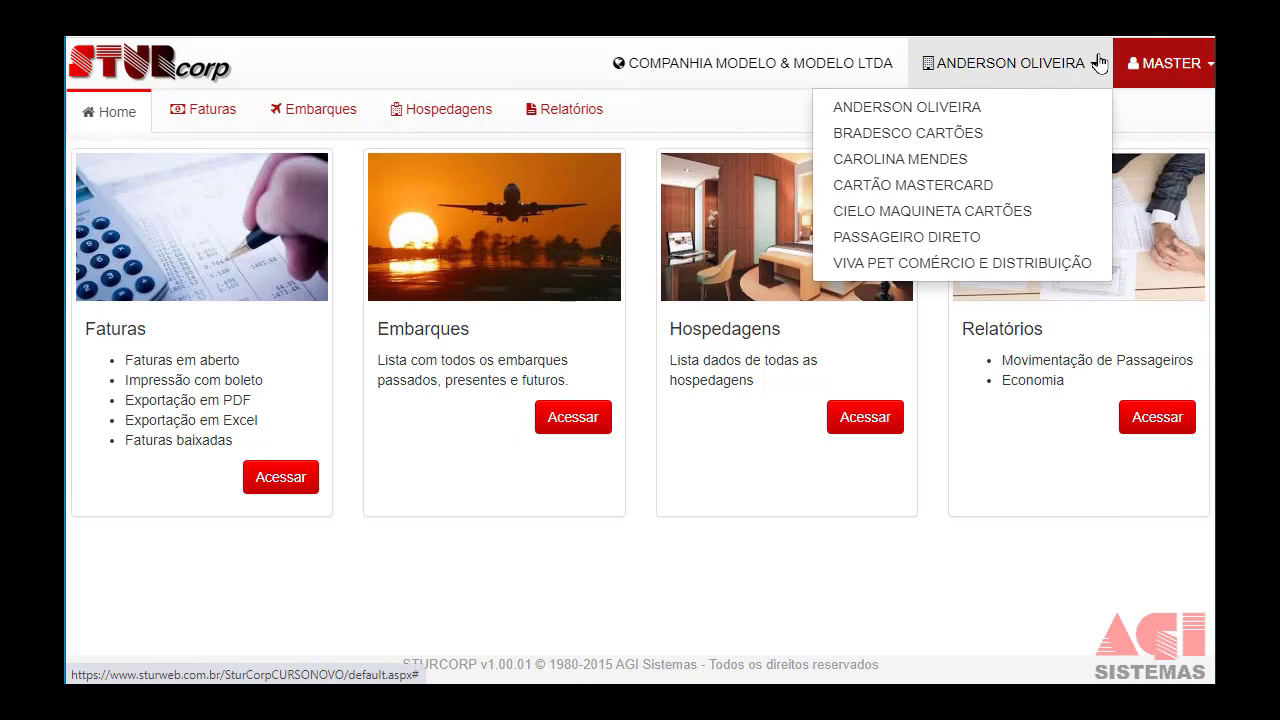
click(977, 84)
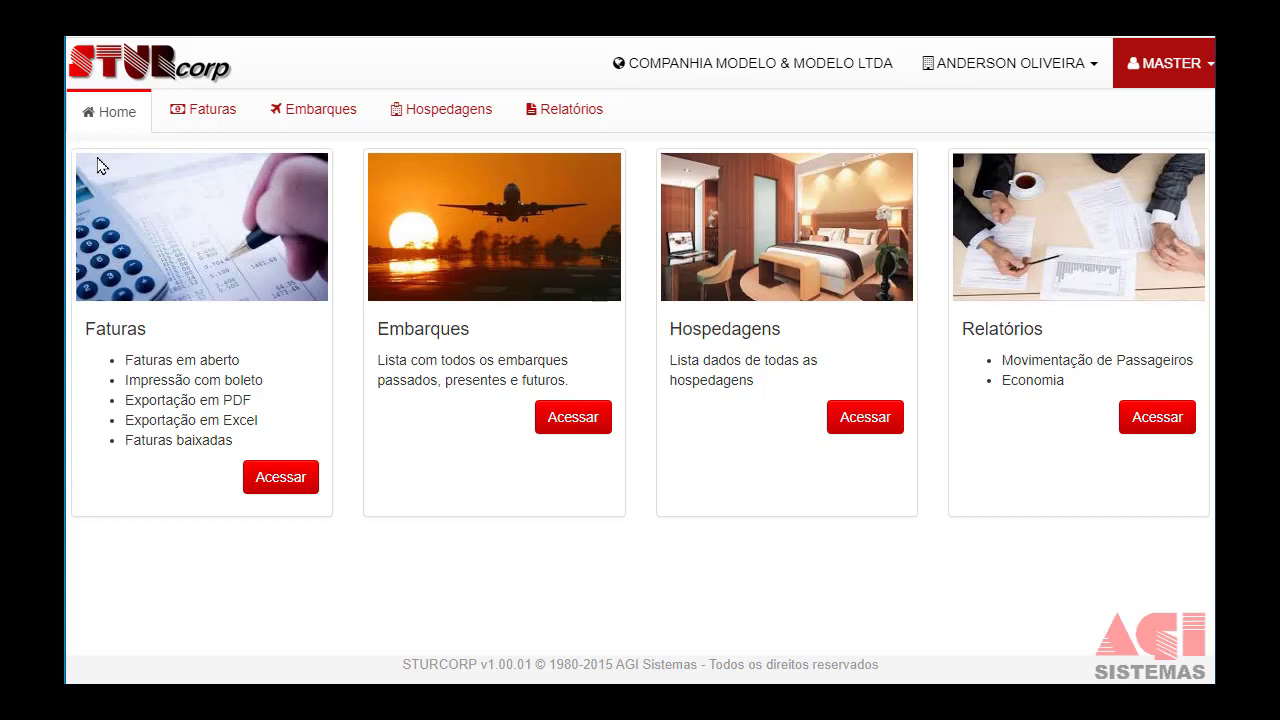
click(224, 124)
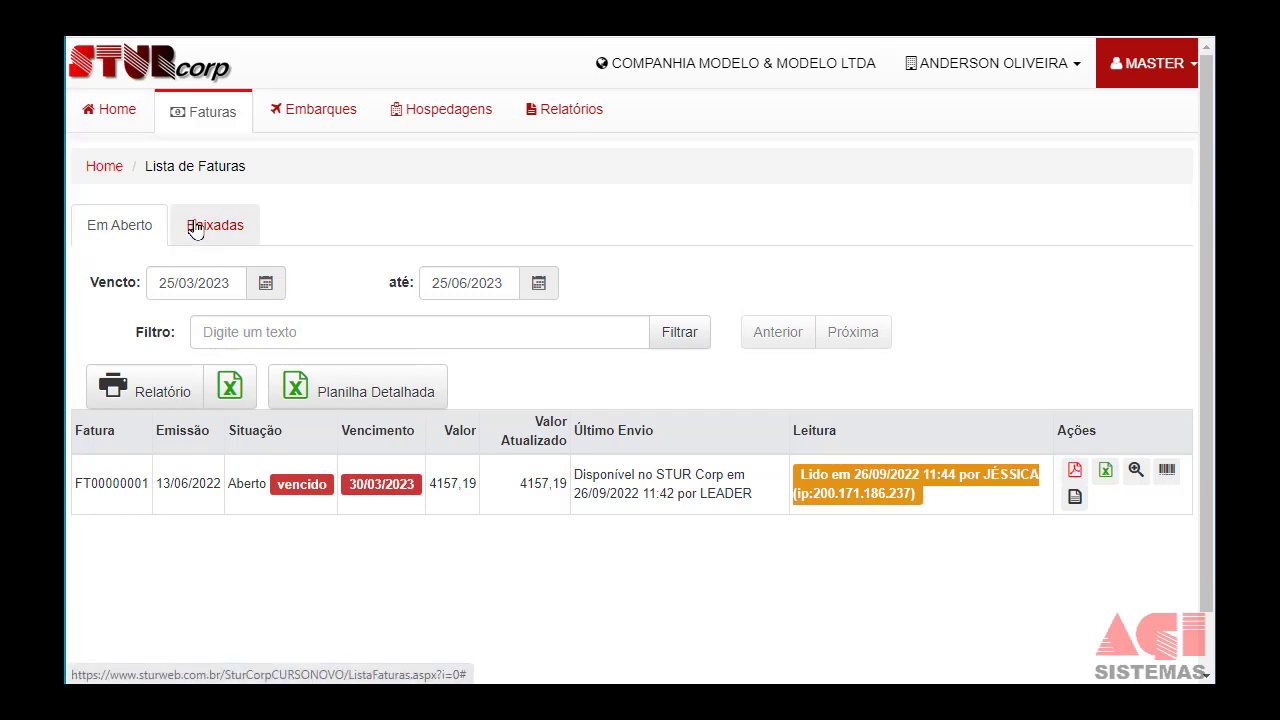
List Embarques for a custom period starting 1 January 2022, then open the Hospedagens list.
click(303, 112)
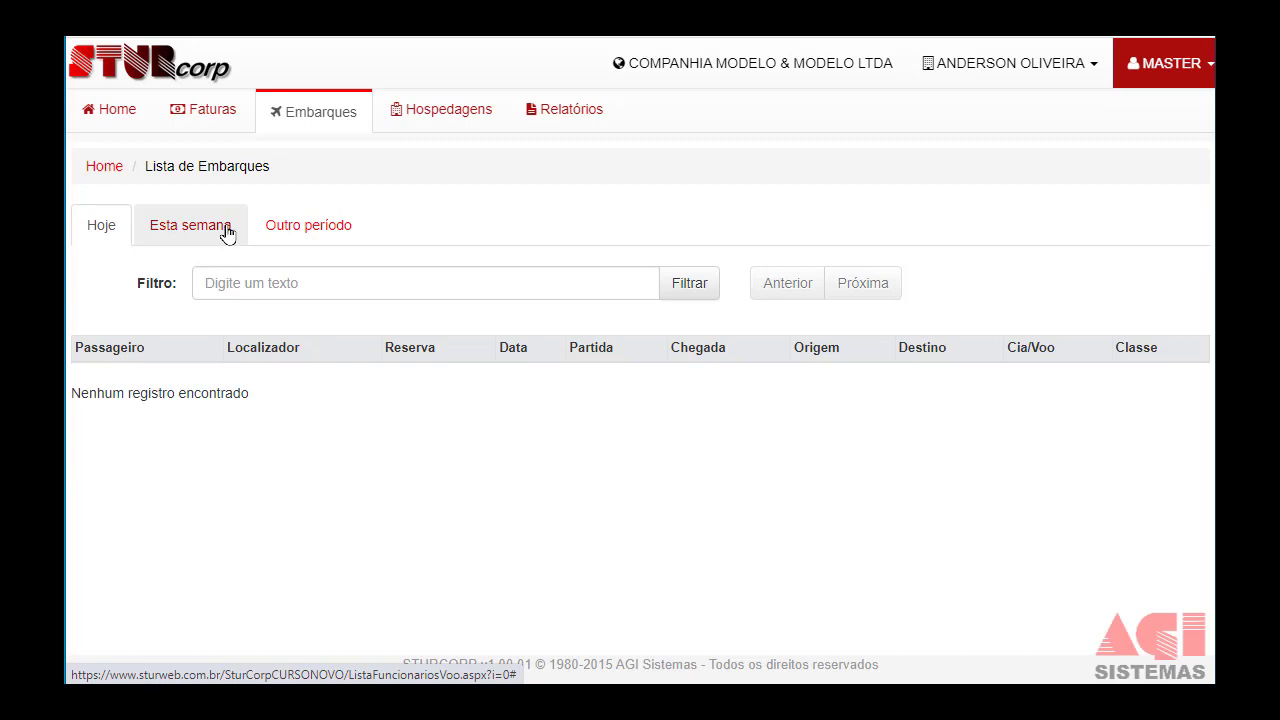
click(284, 231)
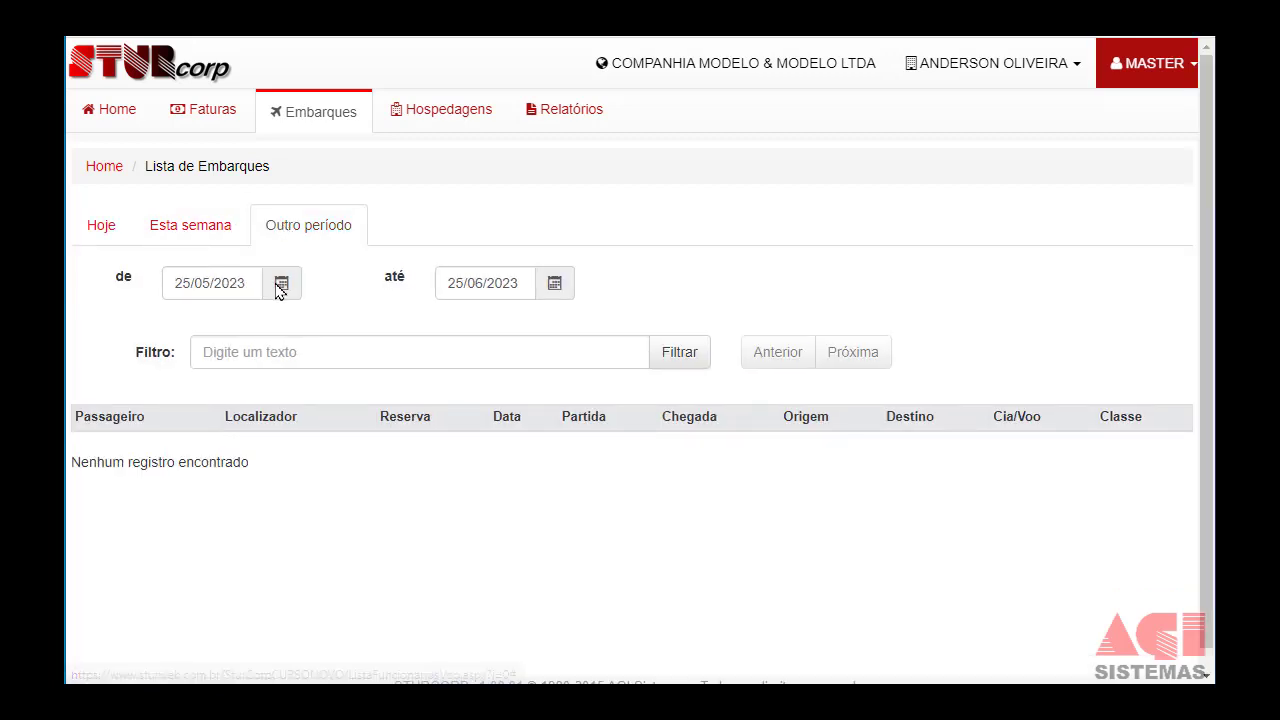
click(280, 286)
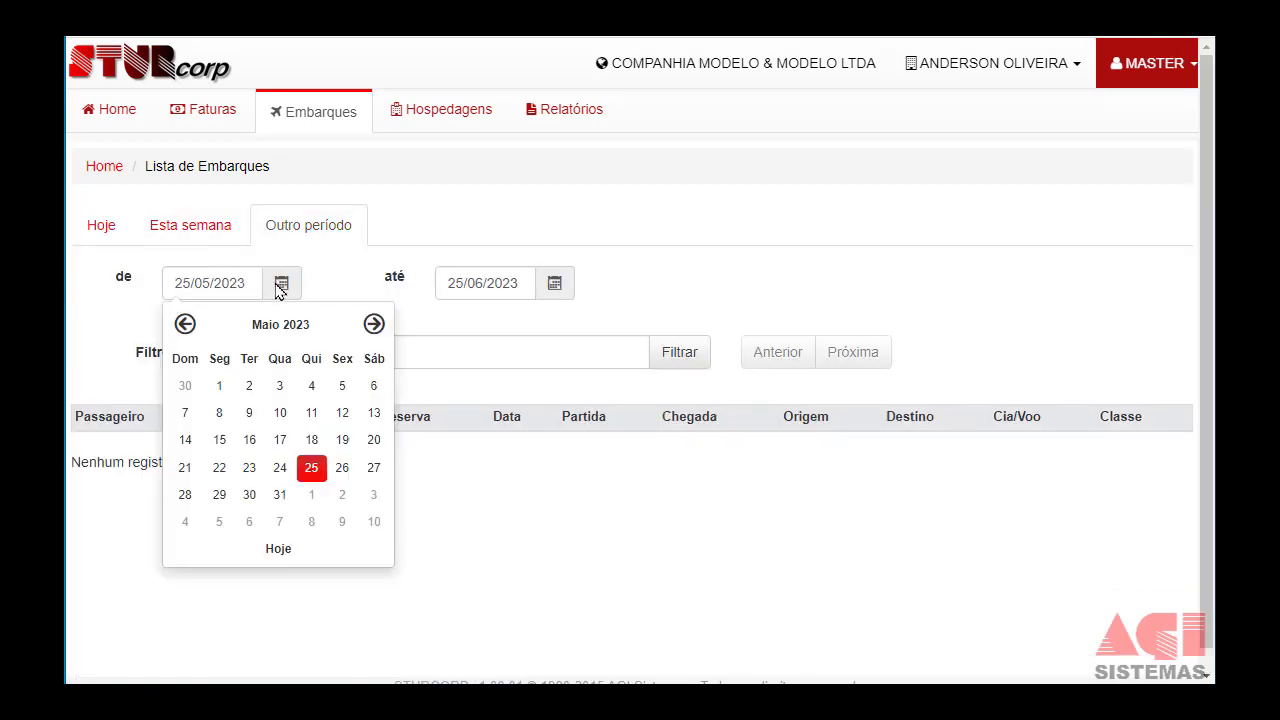
click(231, 341)
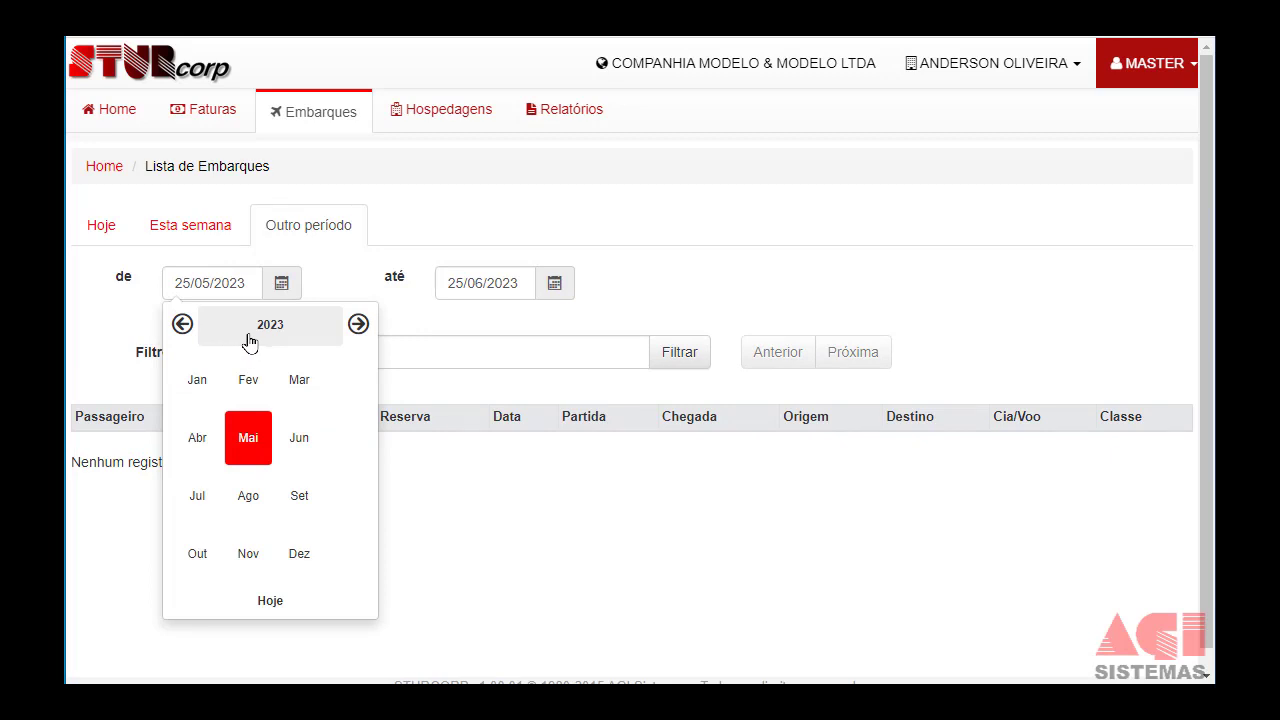
click(192, 330)
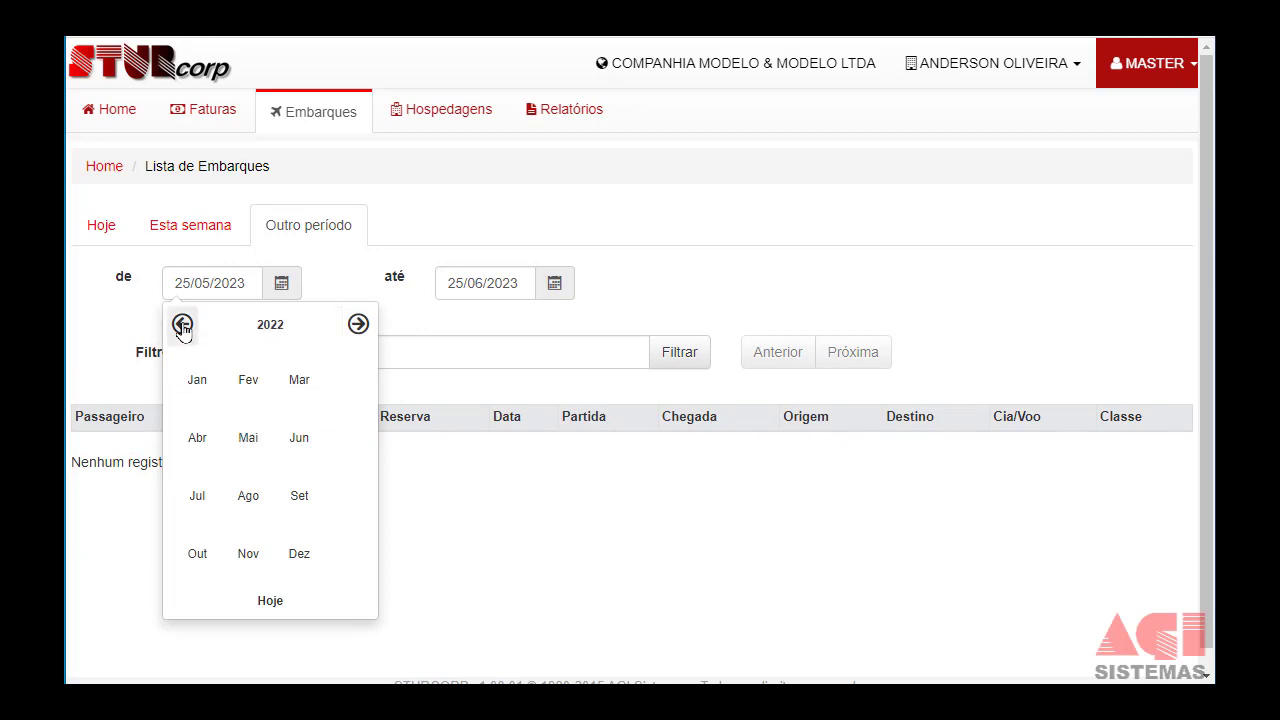
click(212, 378)
click(376, 387)
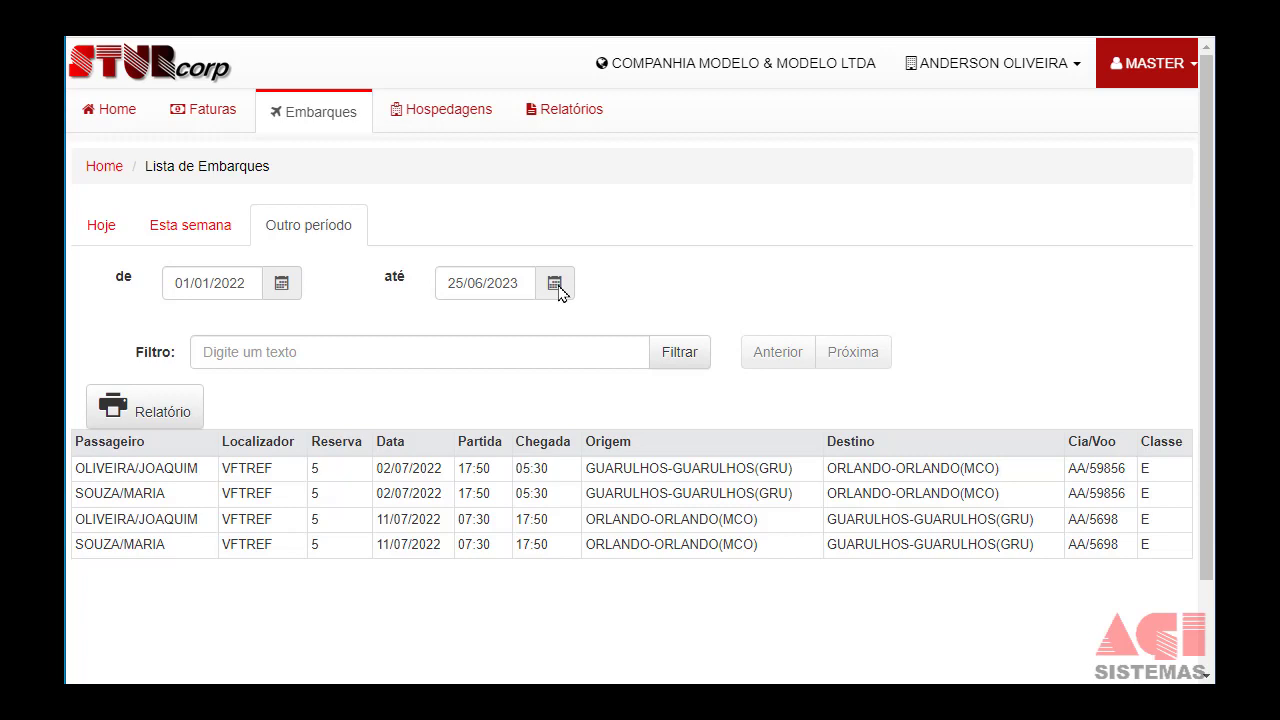
click(443, 116)
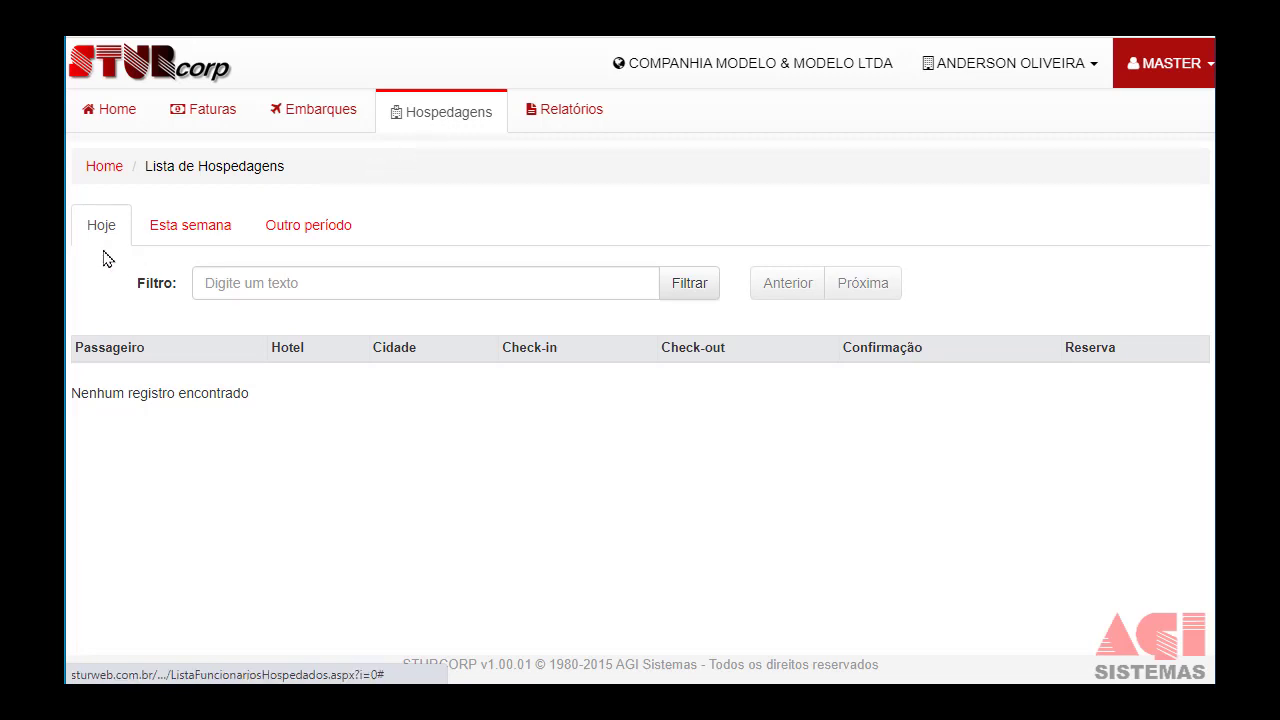
List STUR Corp hotel stays for a custom period starting 01/01/2022, up to 25/06/2023.
click(180, 230)
click(281, 233)
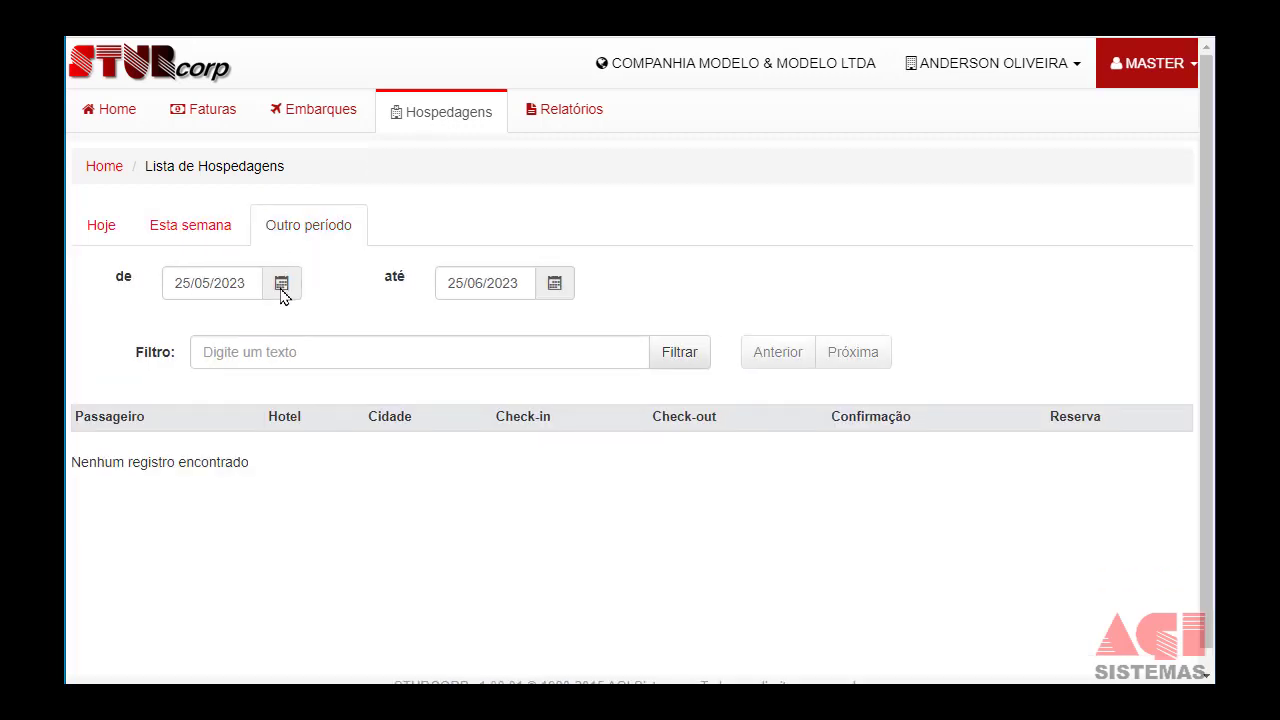
click(281, 287)
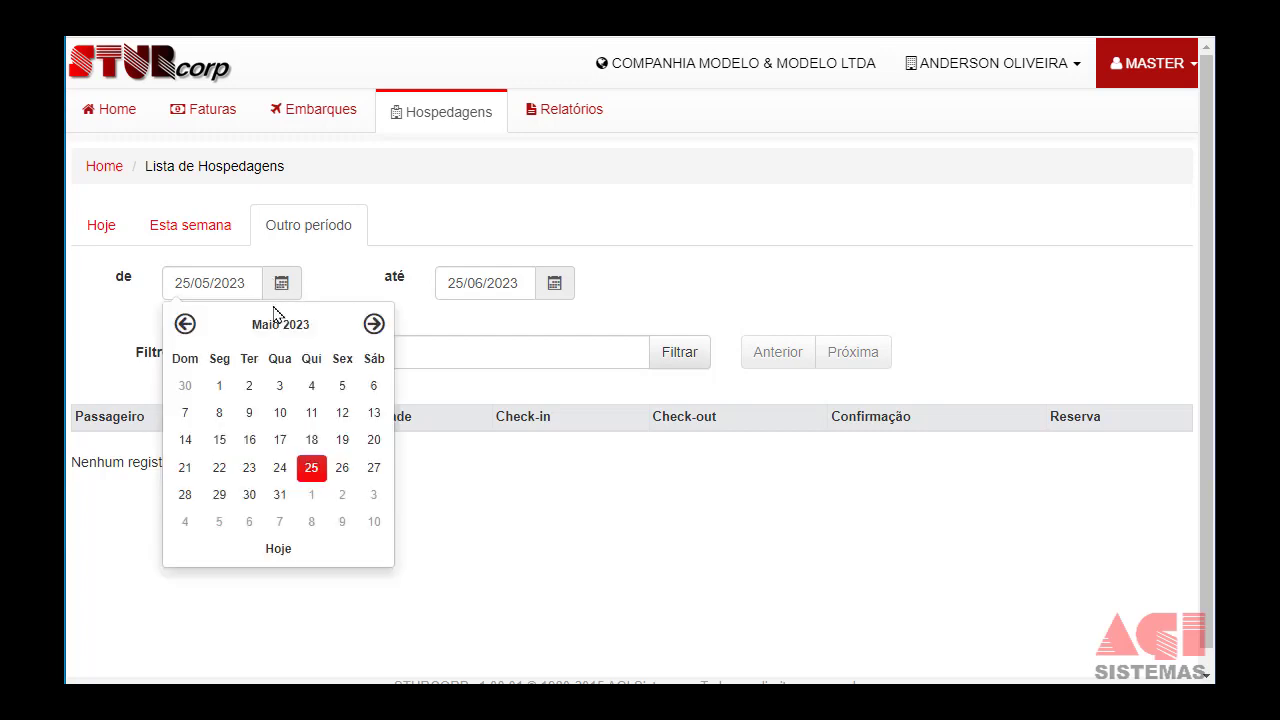
click(257, 323)
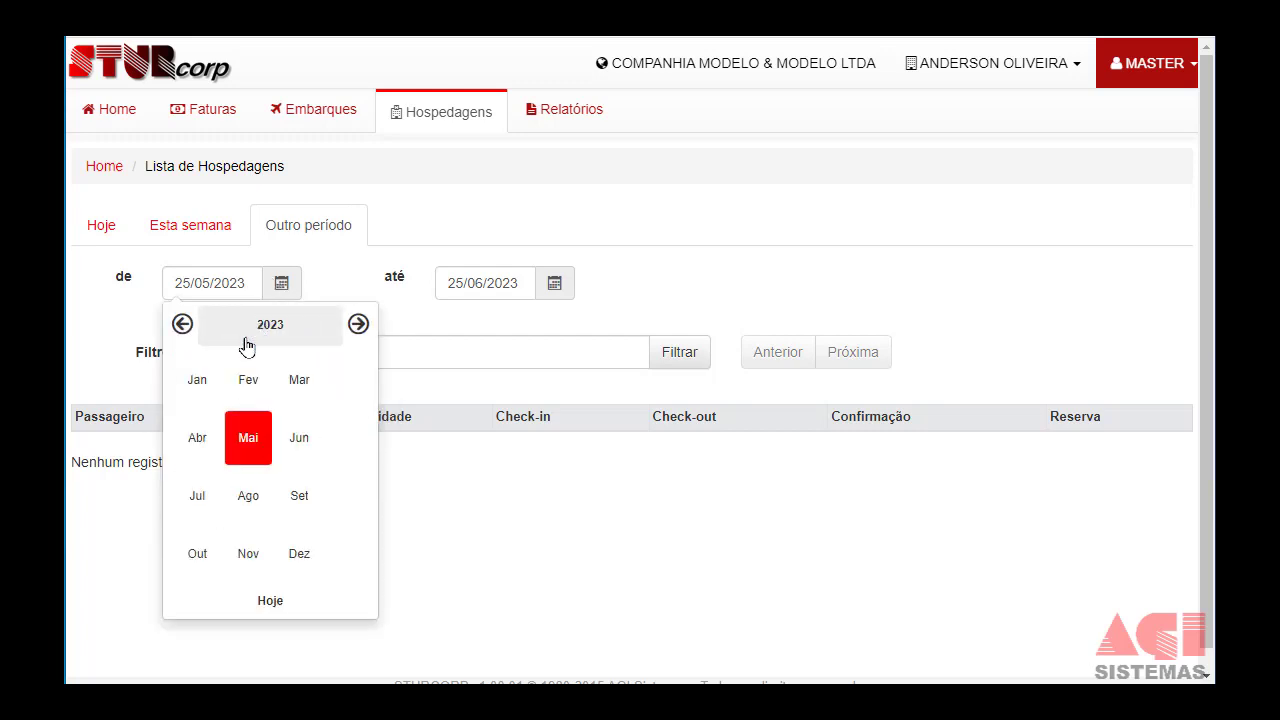
click(182, 323)
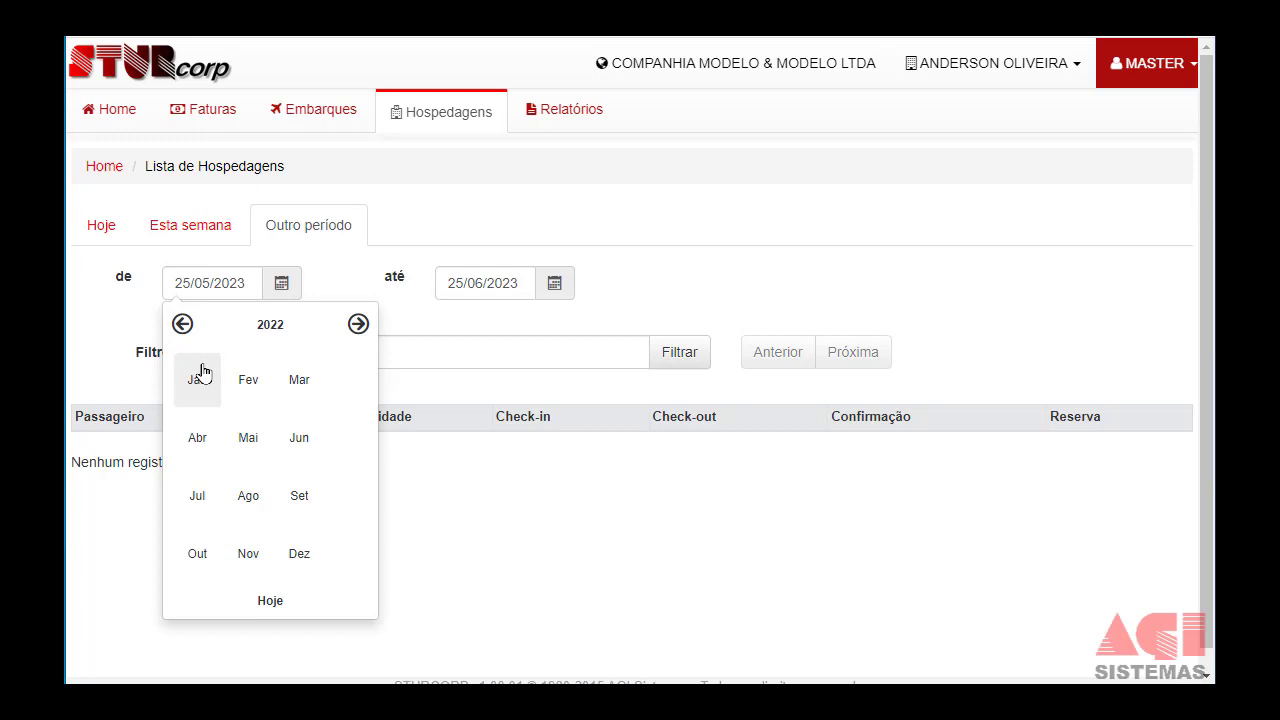
click(199, 372)
click(379, 390)
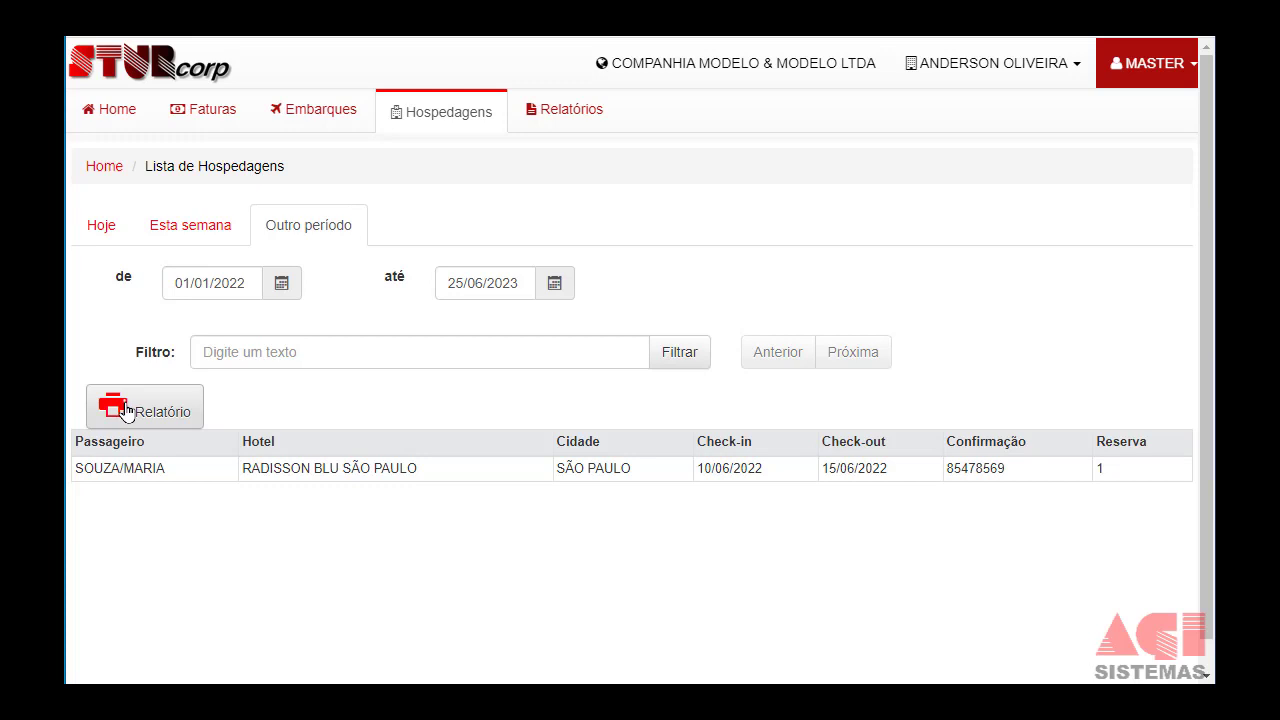
On the STUR Corp reports page, page the period start calendar back several months.
click(578, 109)
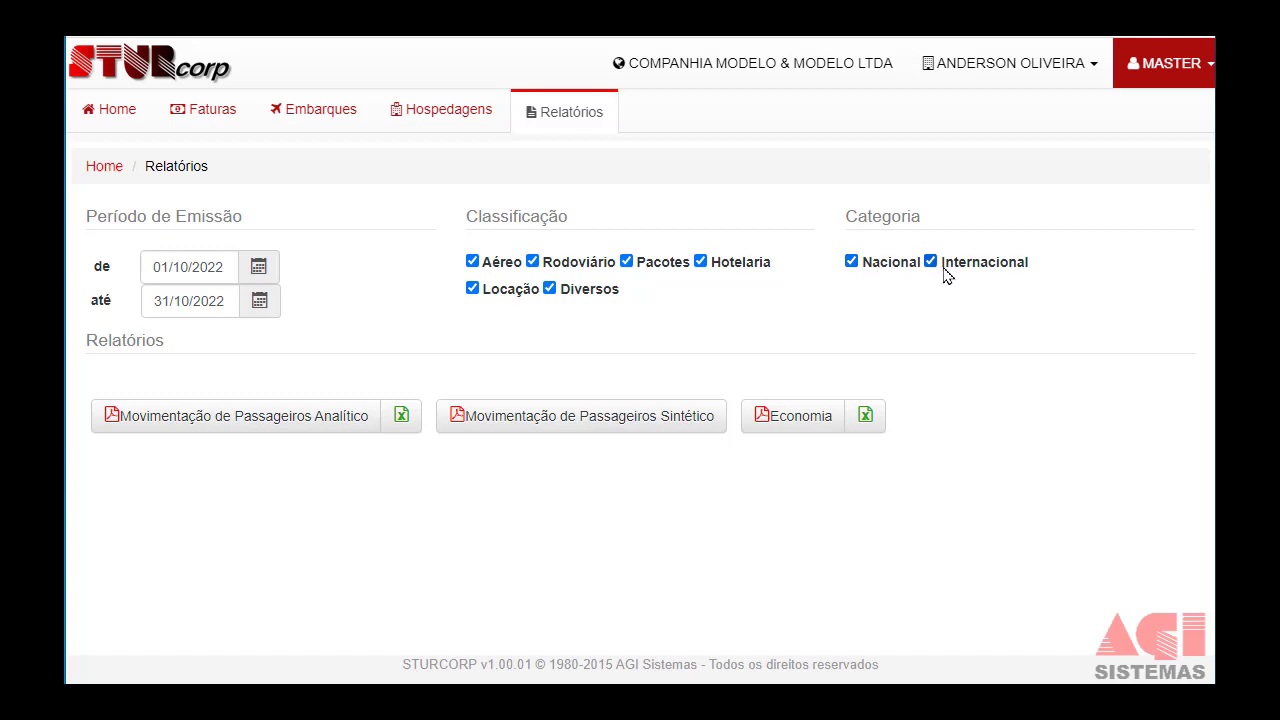
click(258, 268)
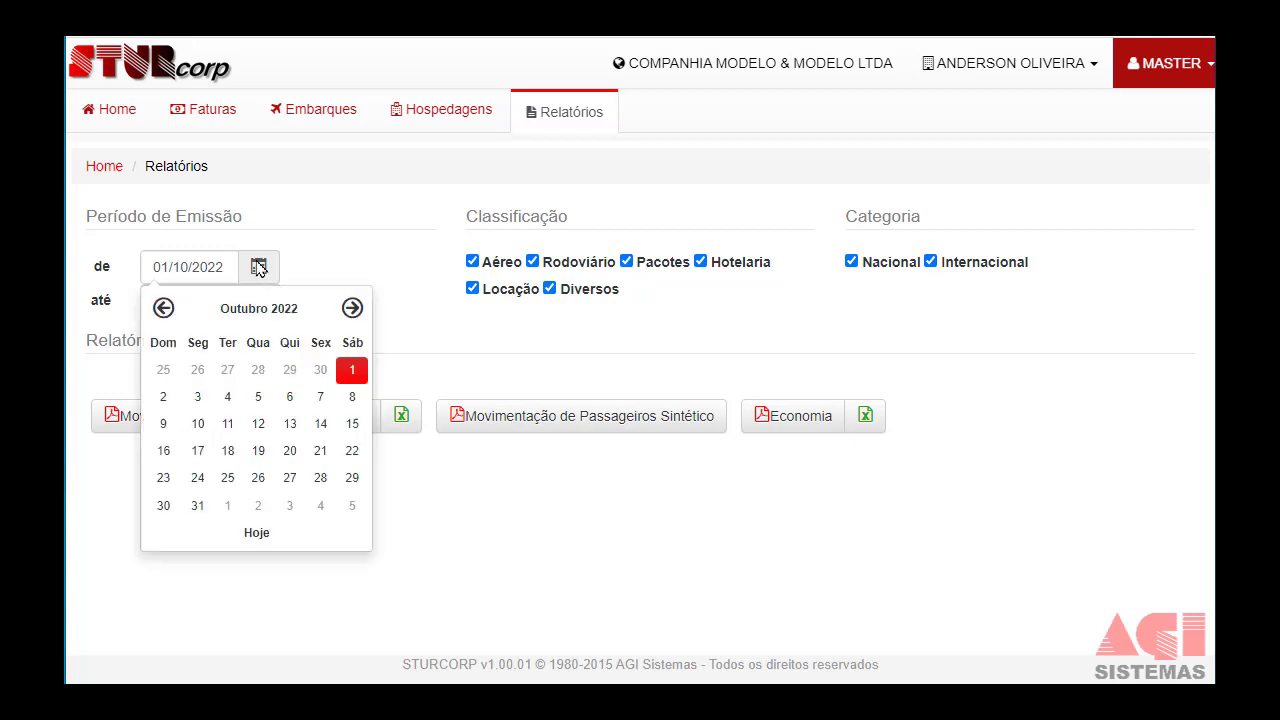
click(165, 314)
click(165, 314)
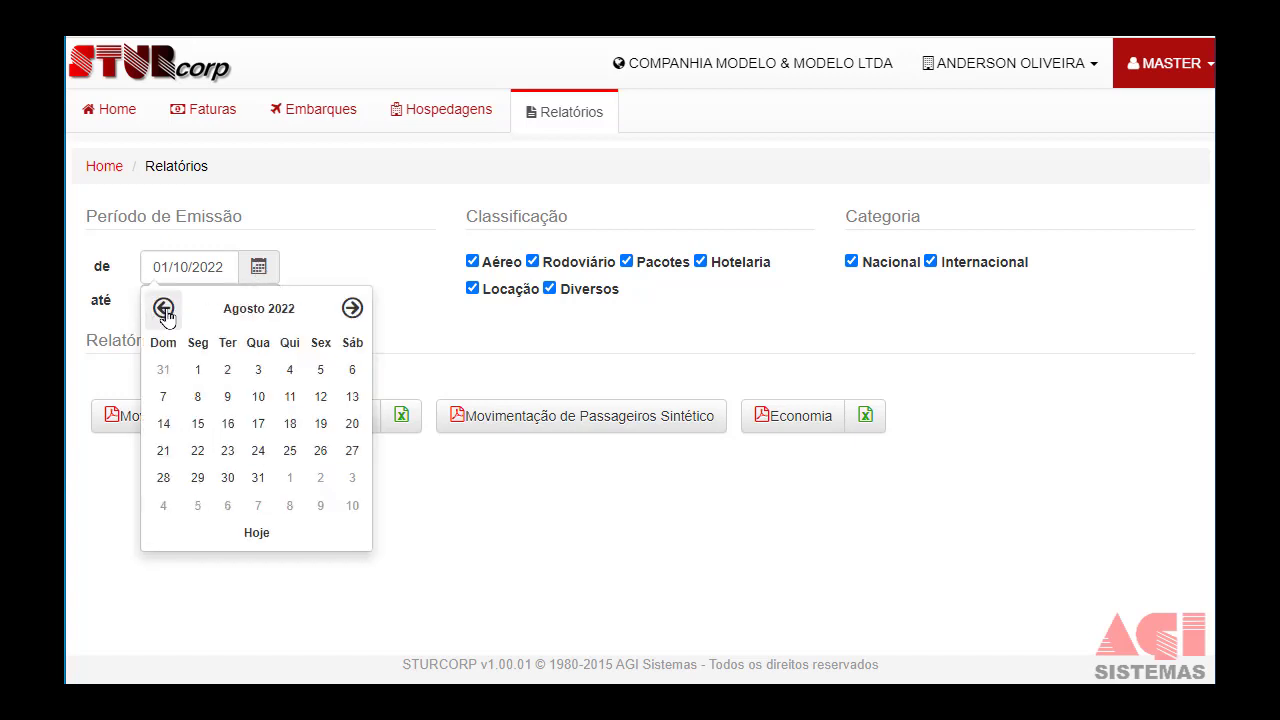
click(165, 314)
click(165, 314)
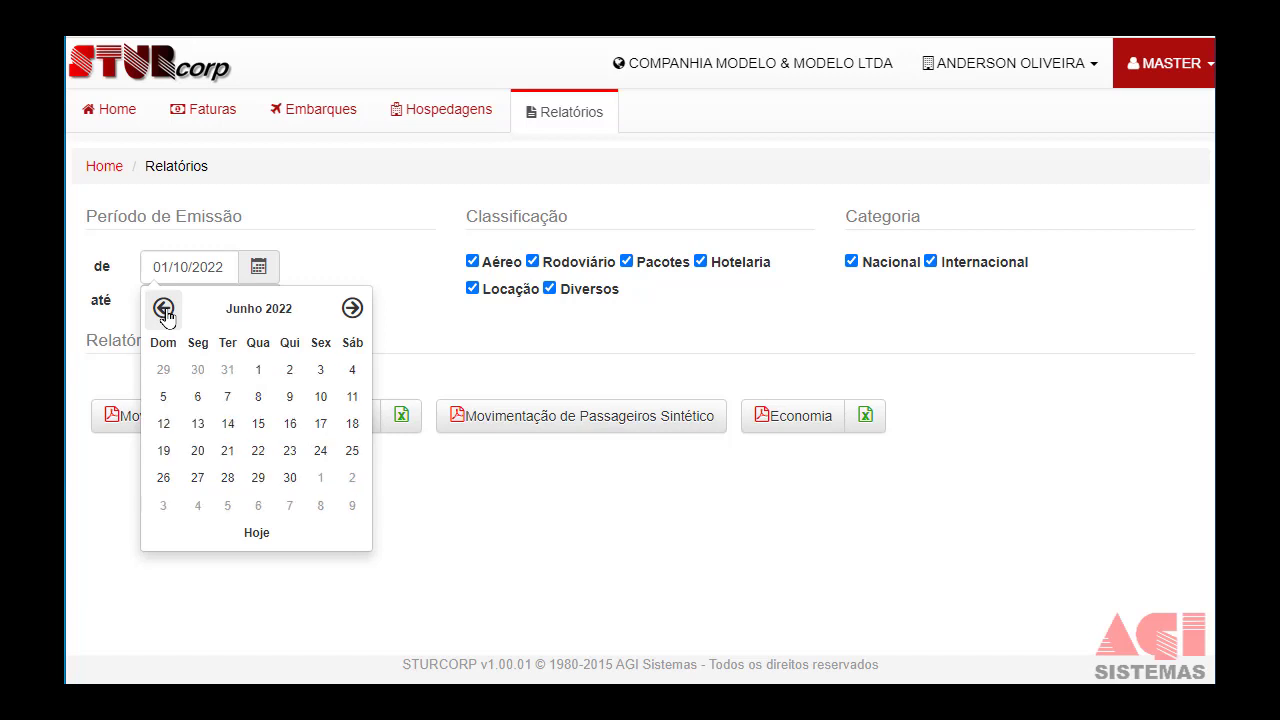
click(165, 314)
click(165, 314)
click(165, 314)
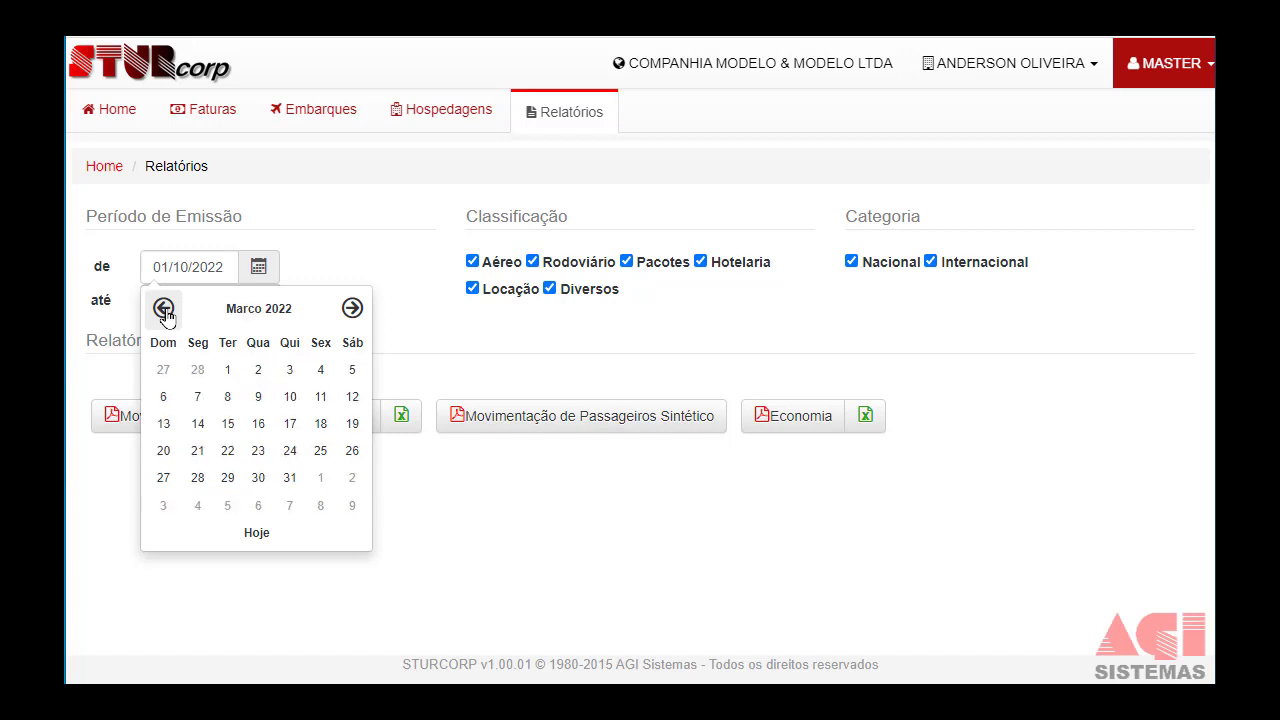
Set the reports' issue period start to 01/01/2021 via the year and month pickers.
click(207, 315)
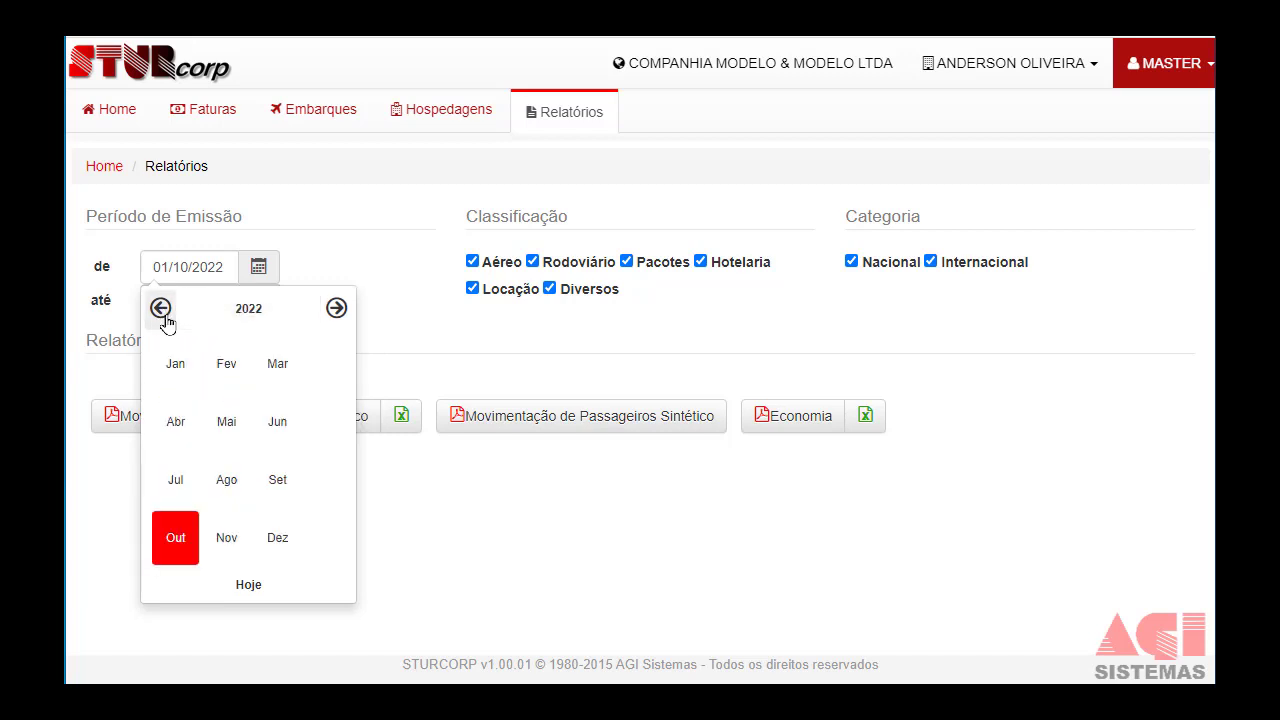
click(164, 316)
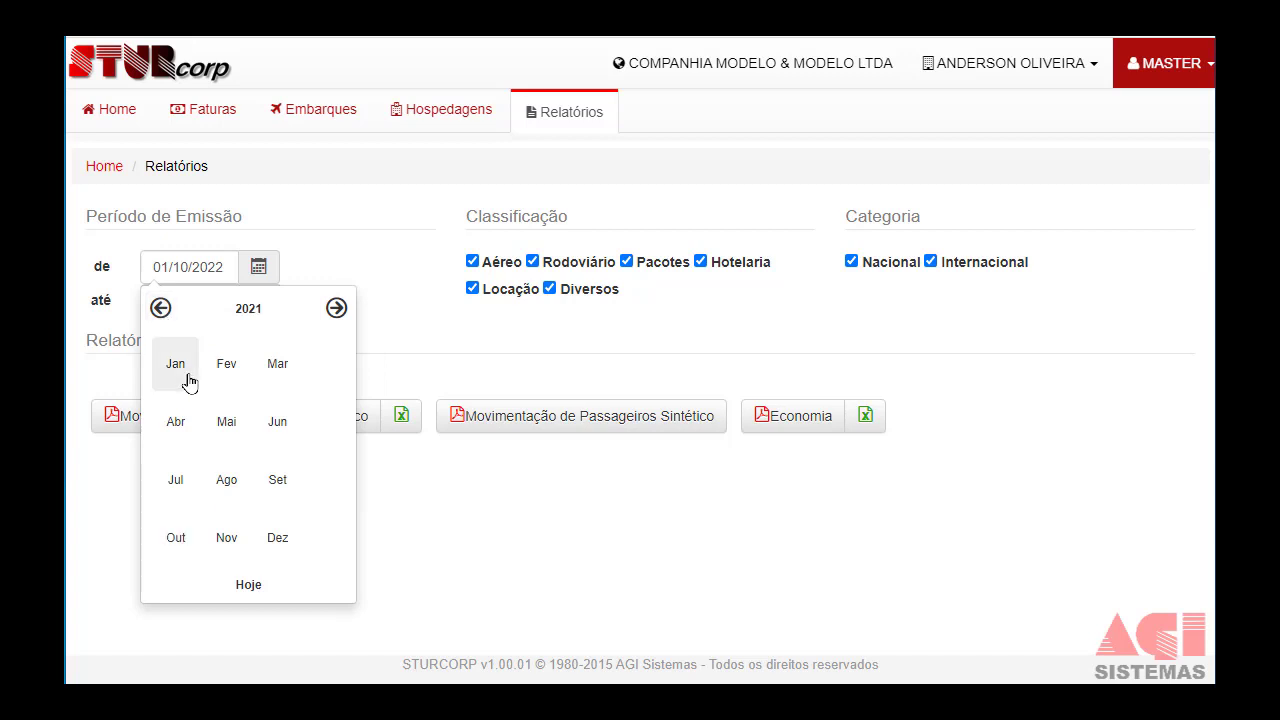
click(189, 382)
click(318, 370)
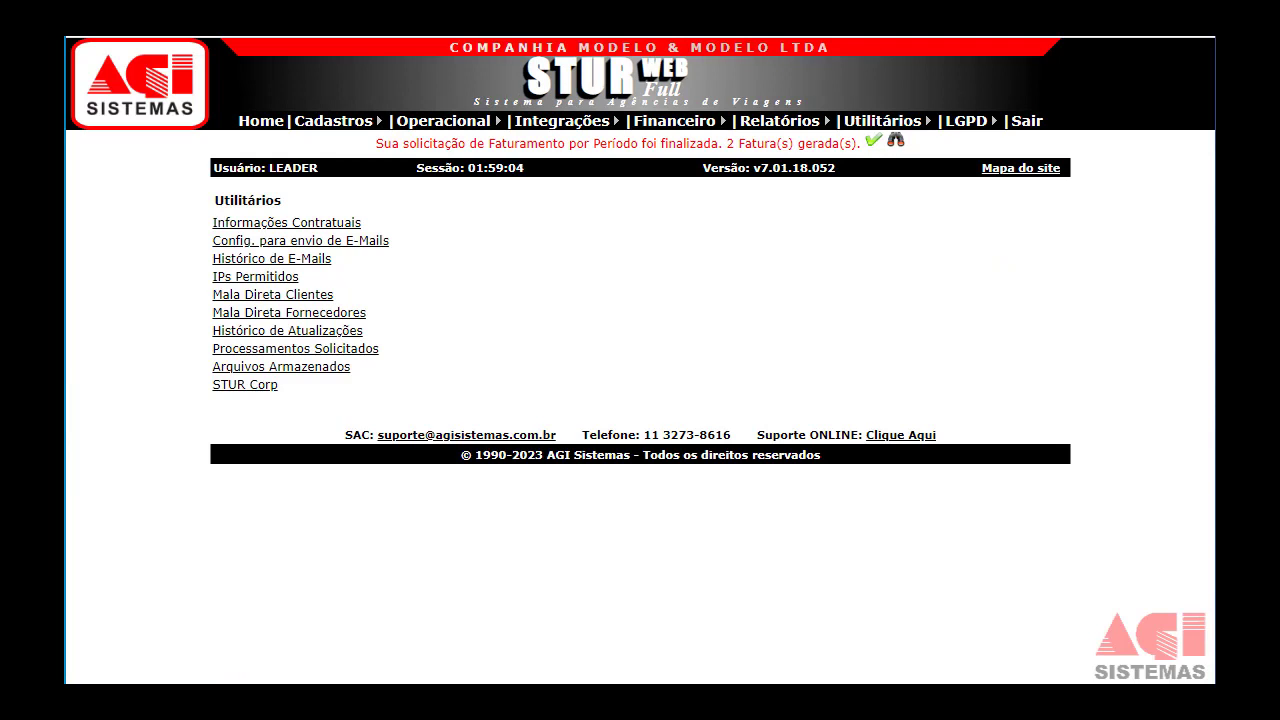
Switch e-mail sending to Servidor SMTP: smtp.gmail.com, port 587, SSL enabled.
click(364, 247)
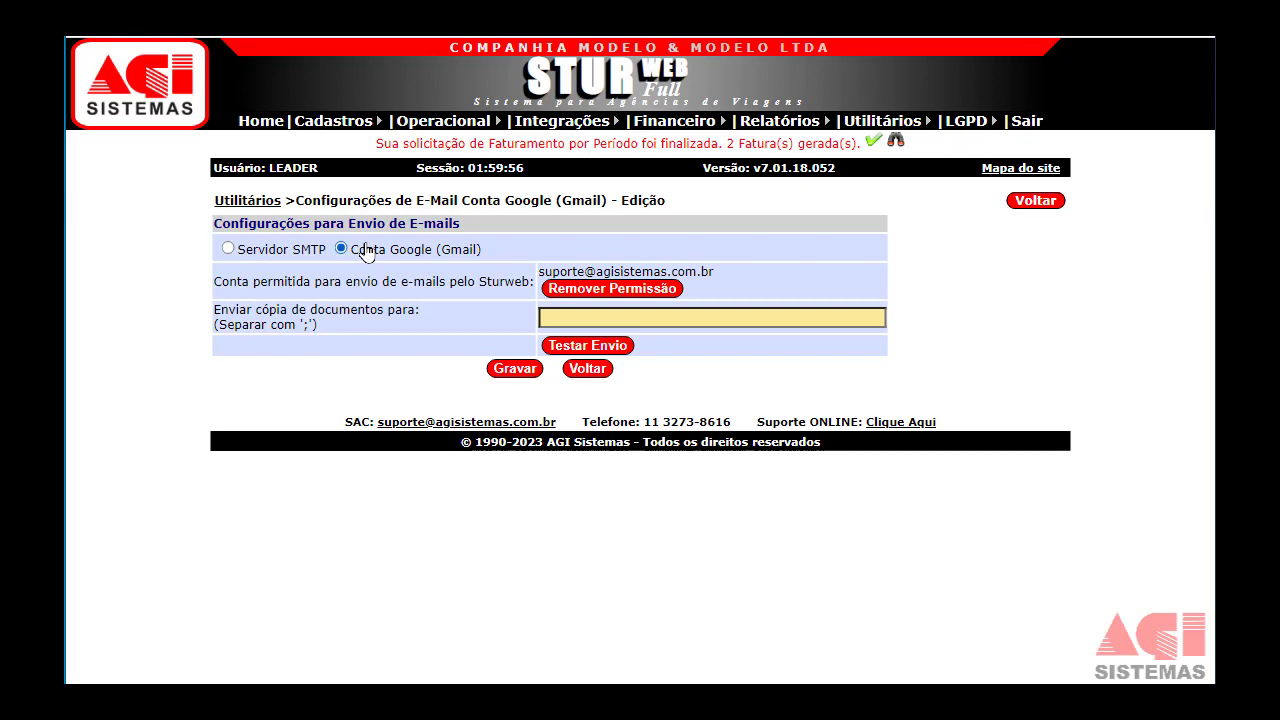
click(279, 252)
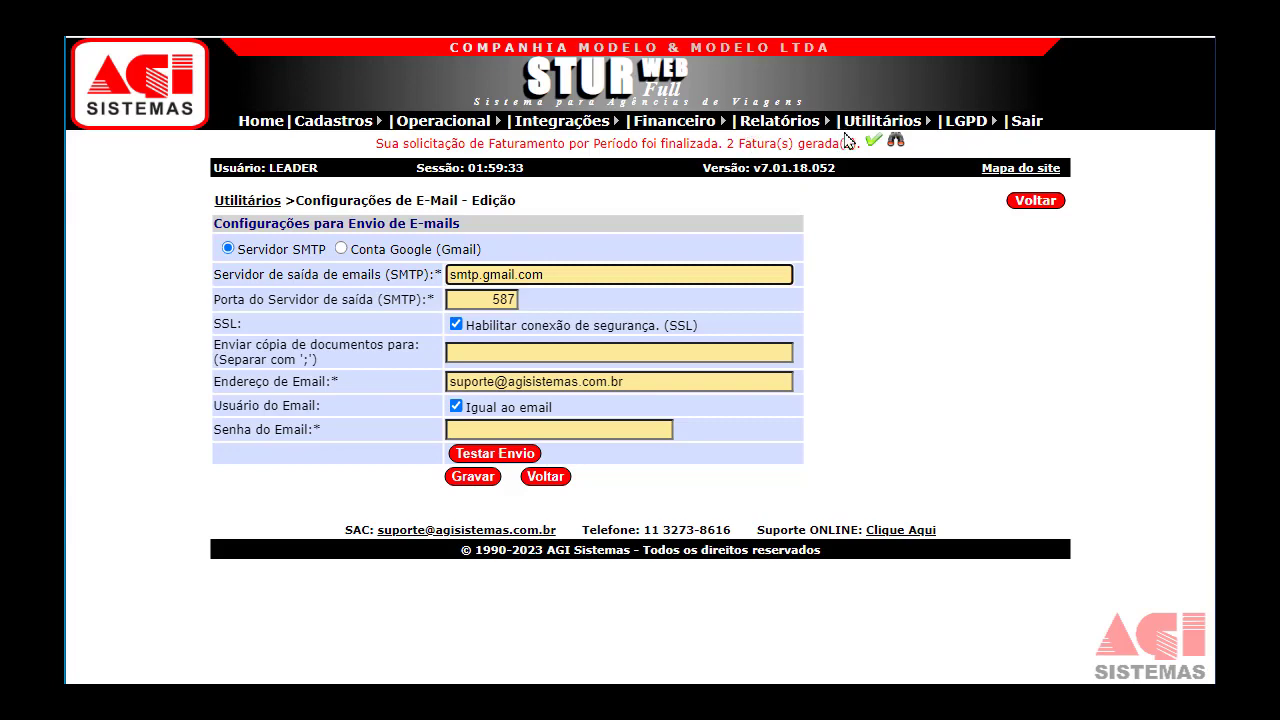
mouse_move(880, 121)
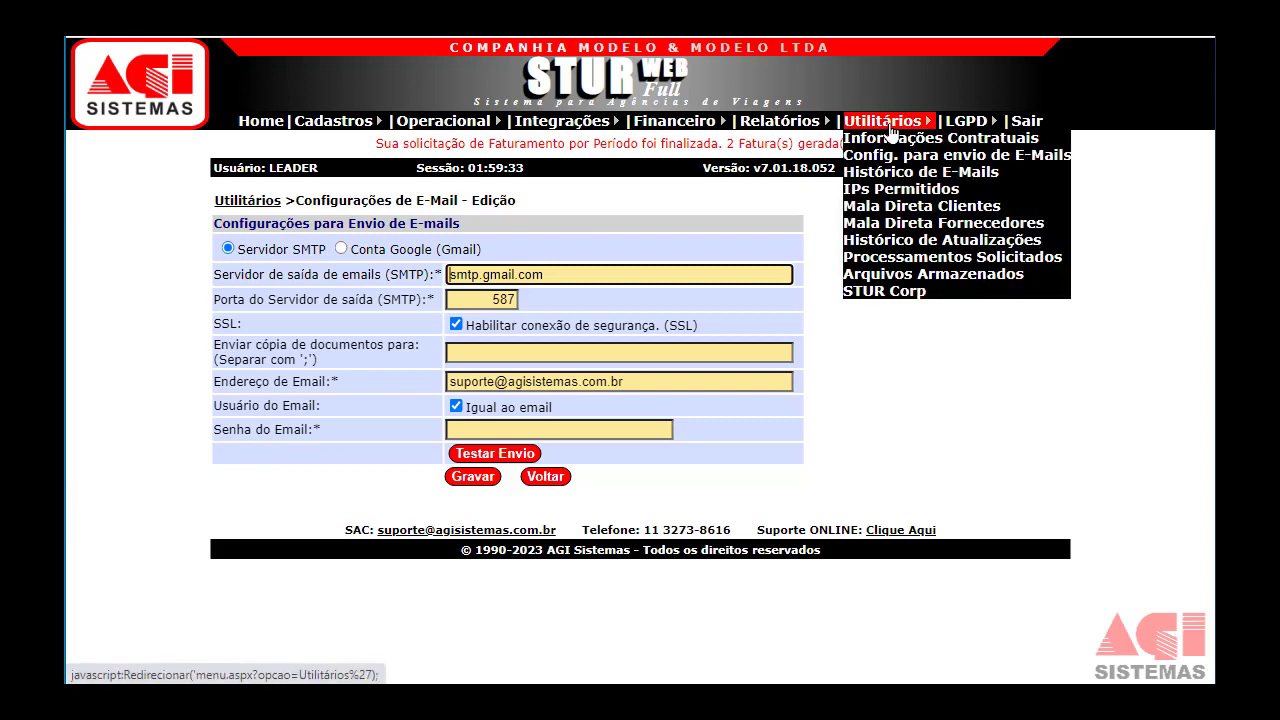
Open Histórico de E-Mails and expand the invoice FT00000001 message from 26/09/2022.
click(908, 173)
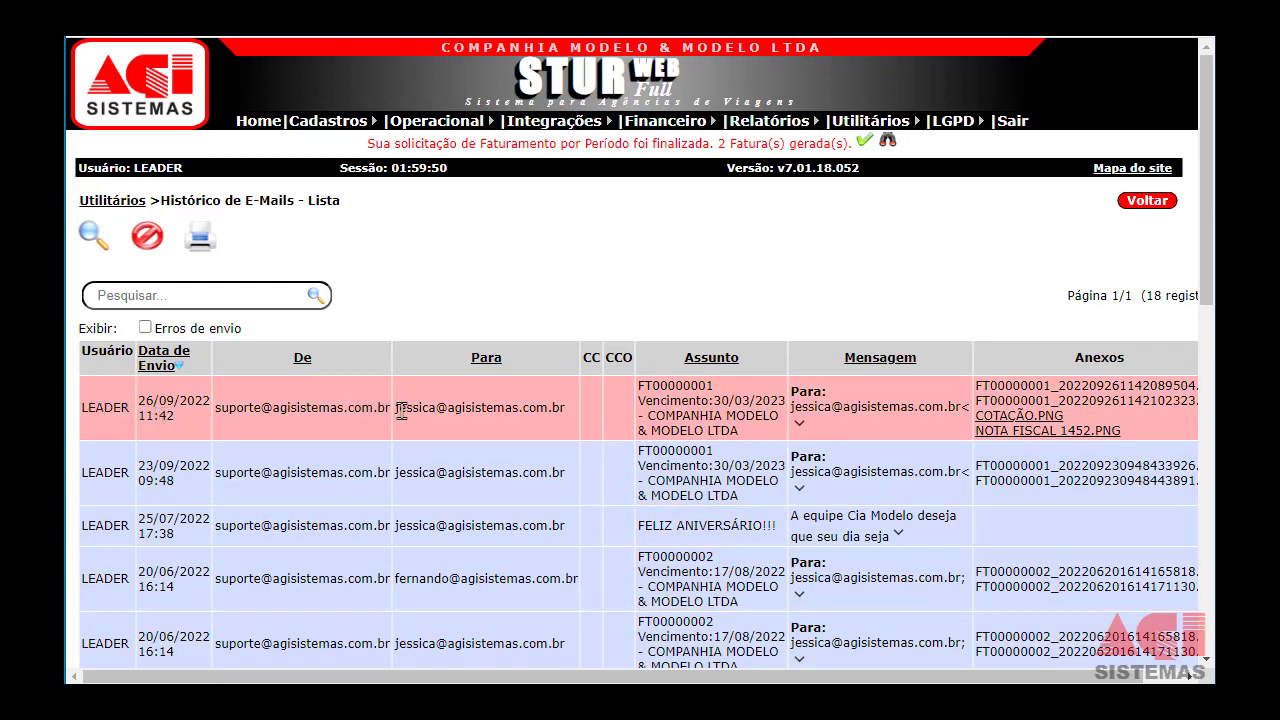
drag(397, 408, 487, 408)
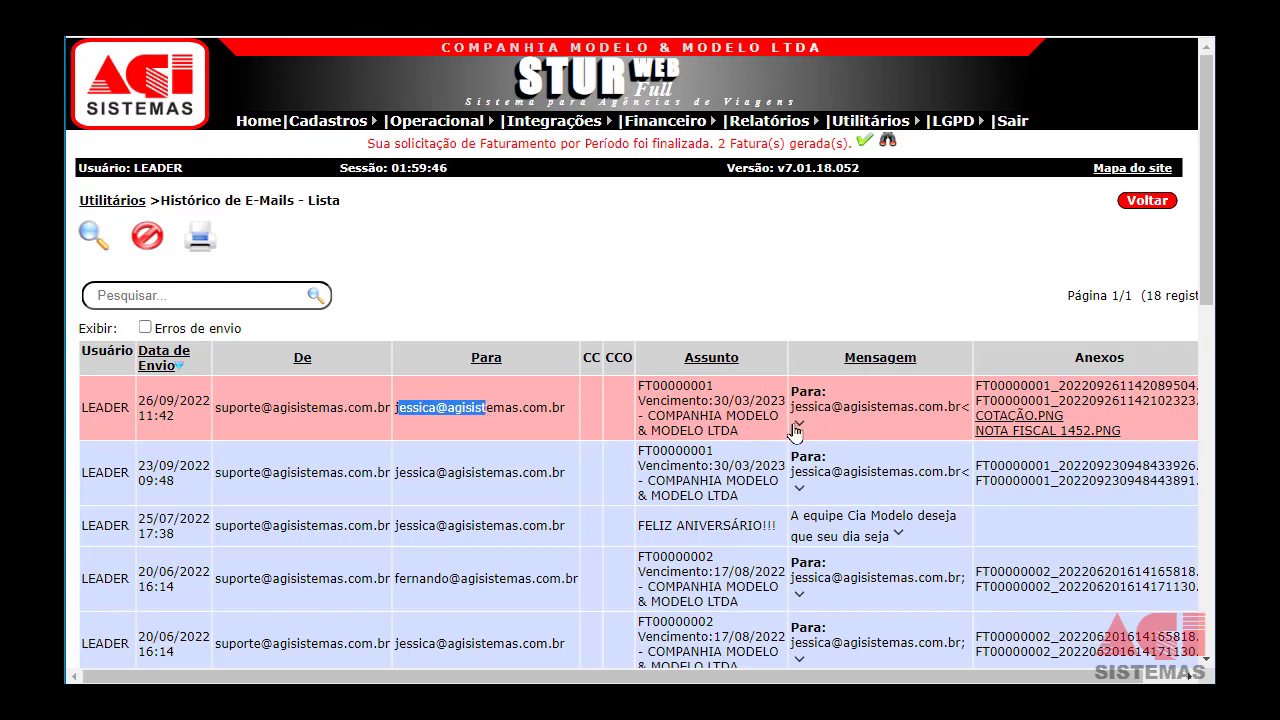
scroll(797, 430, down, 2)
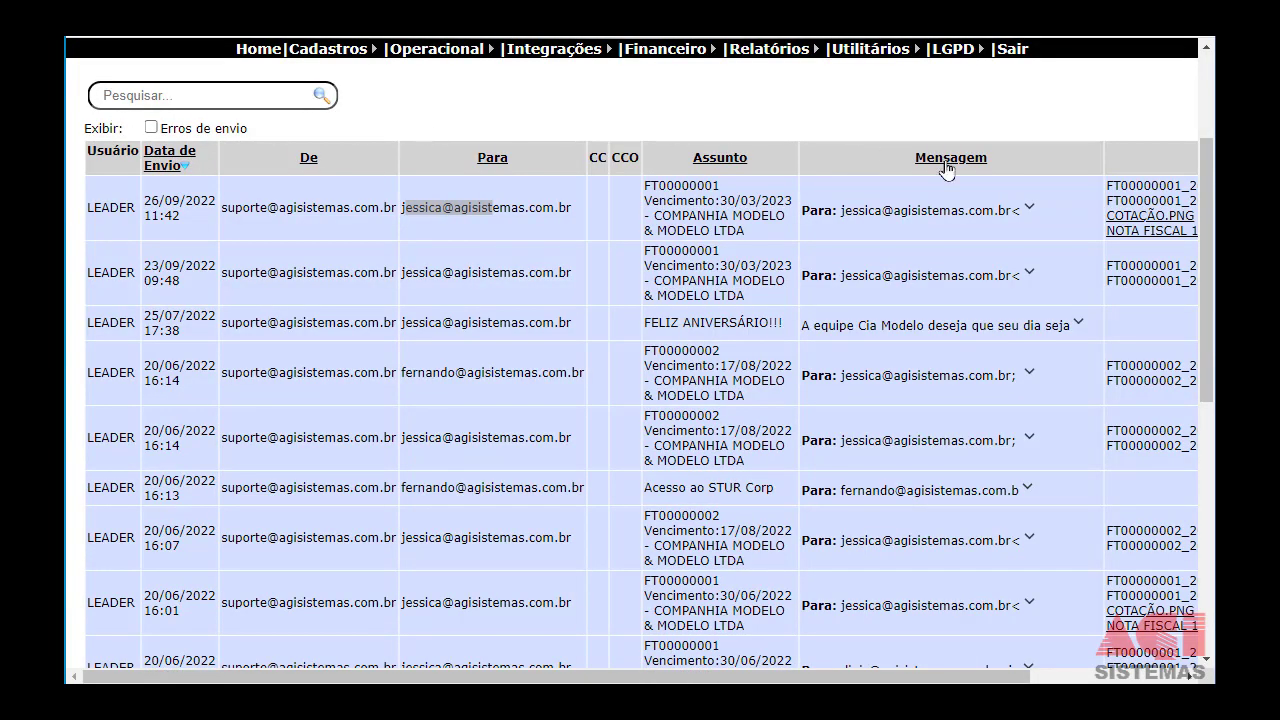
click(1030, 206)
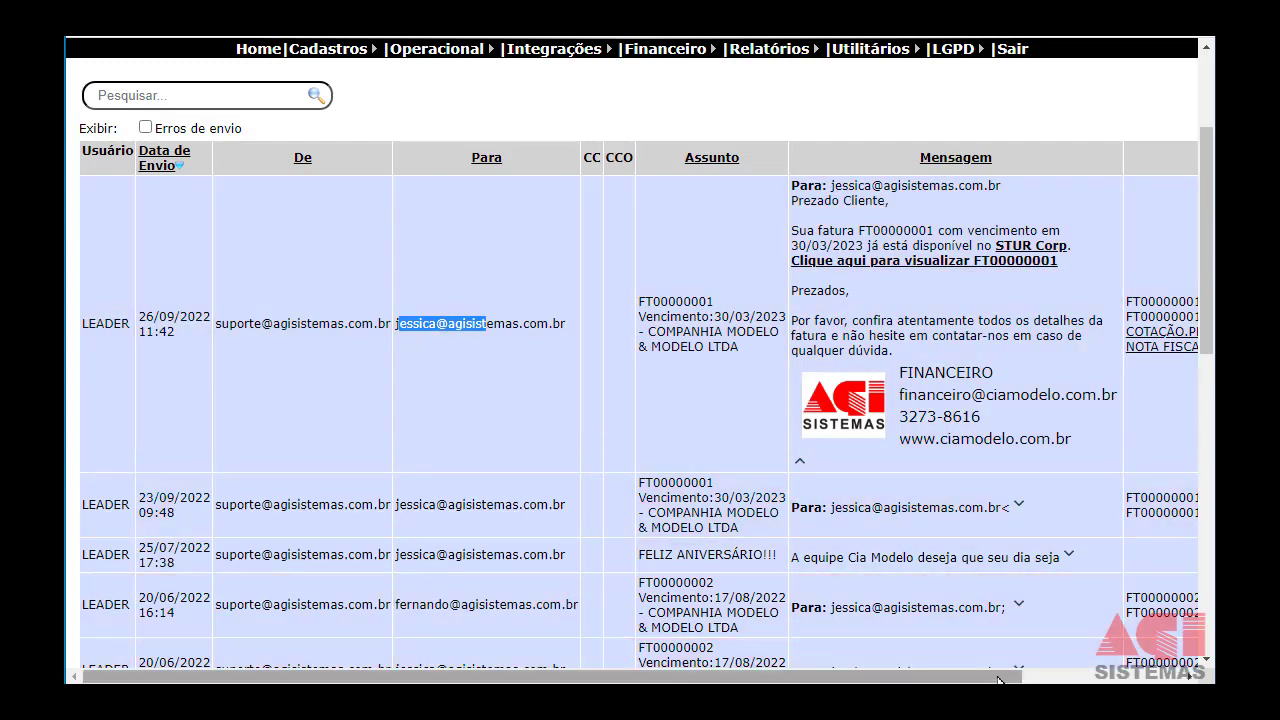
drag(997, 677, 1166, 680)
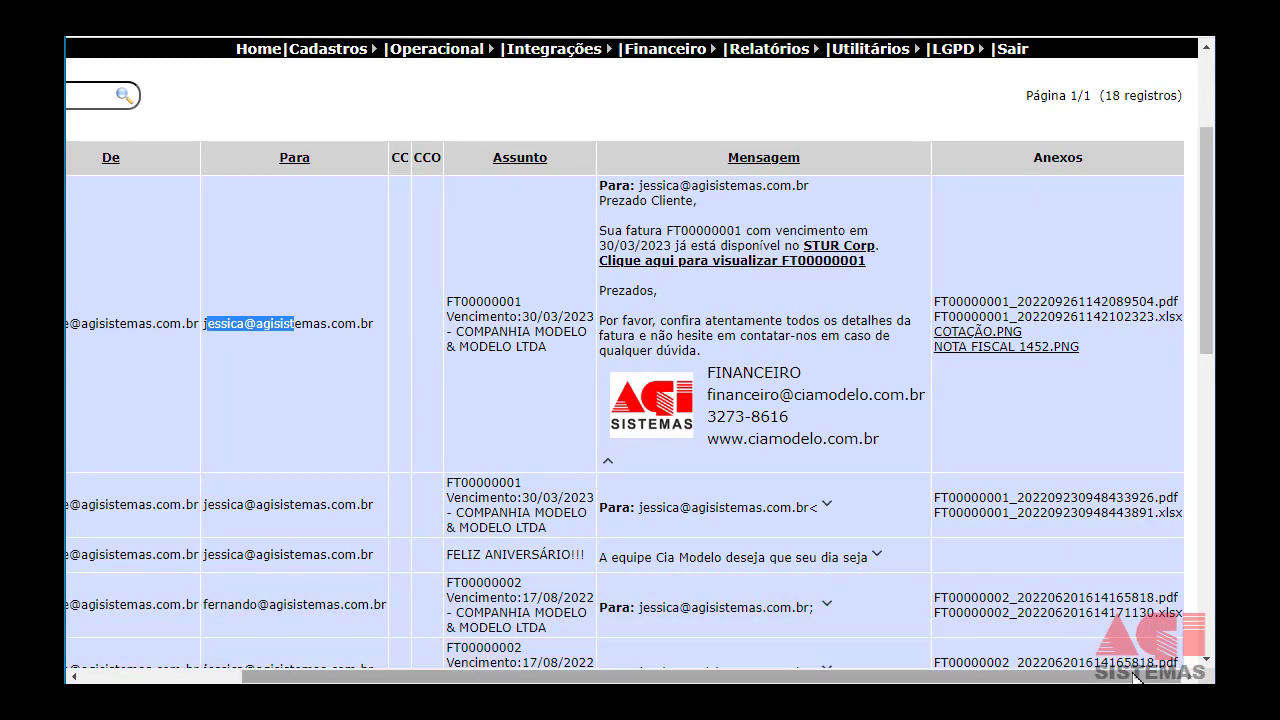
drag(1135, 678, 975, 678)
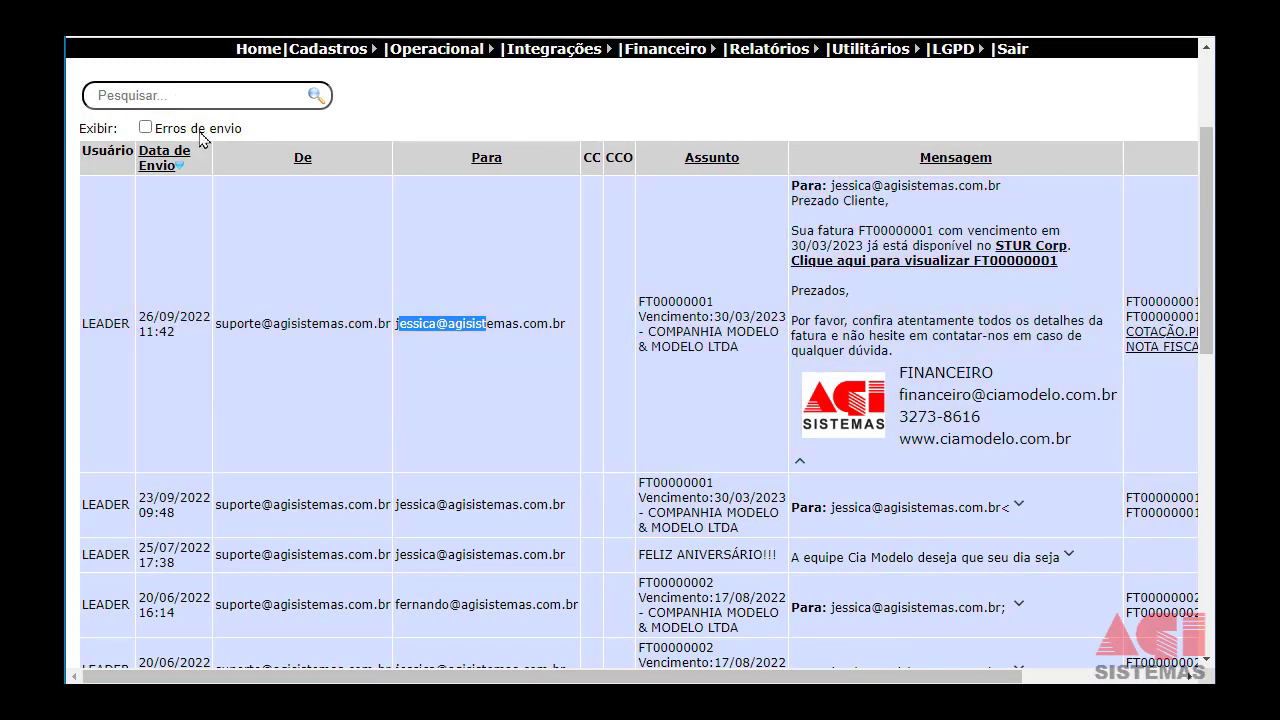
Tick 'Erros de envio' to show 21 records, including an SMTP 5.7.0 authentication failure.
click(146, 128)
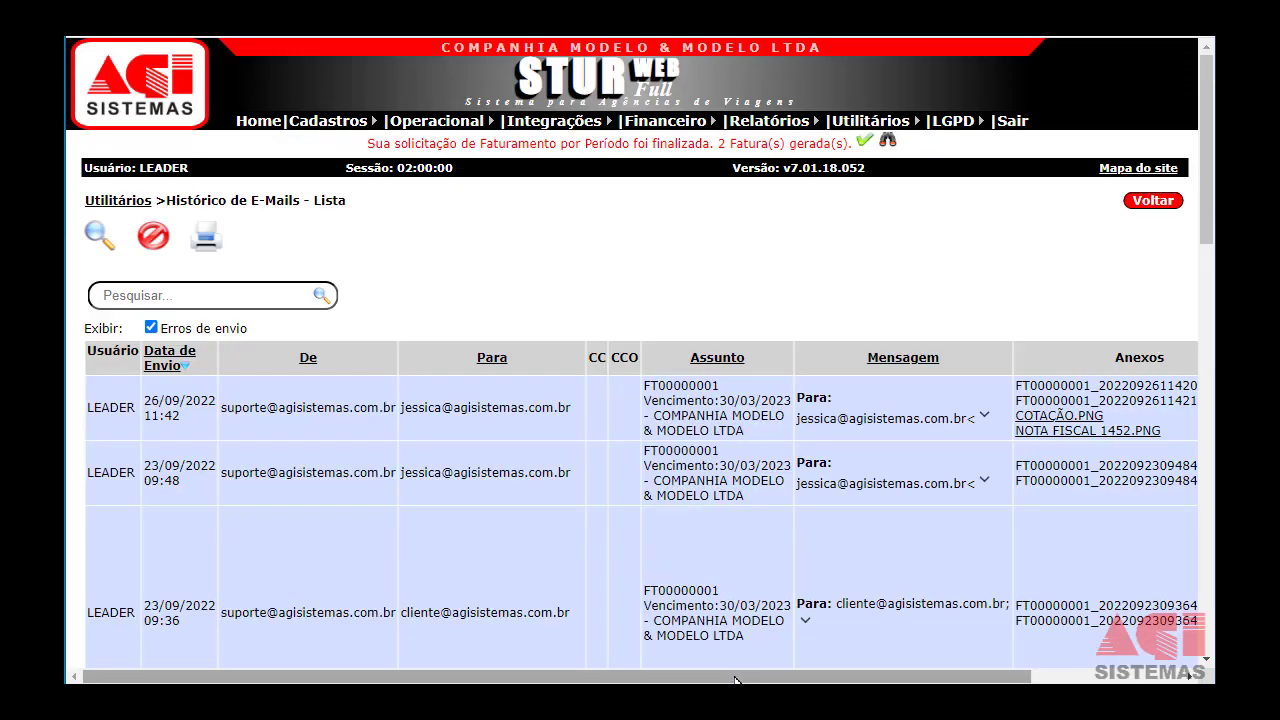
drag(736, 678, 926, 682)
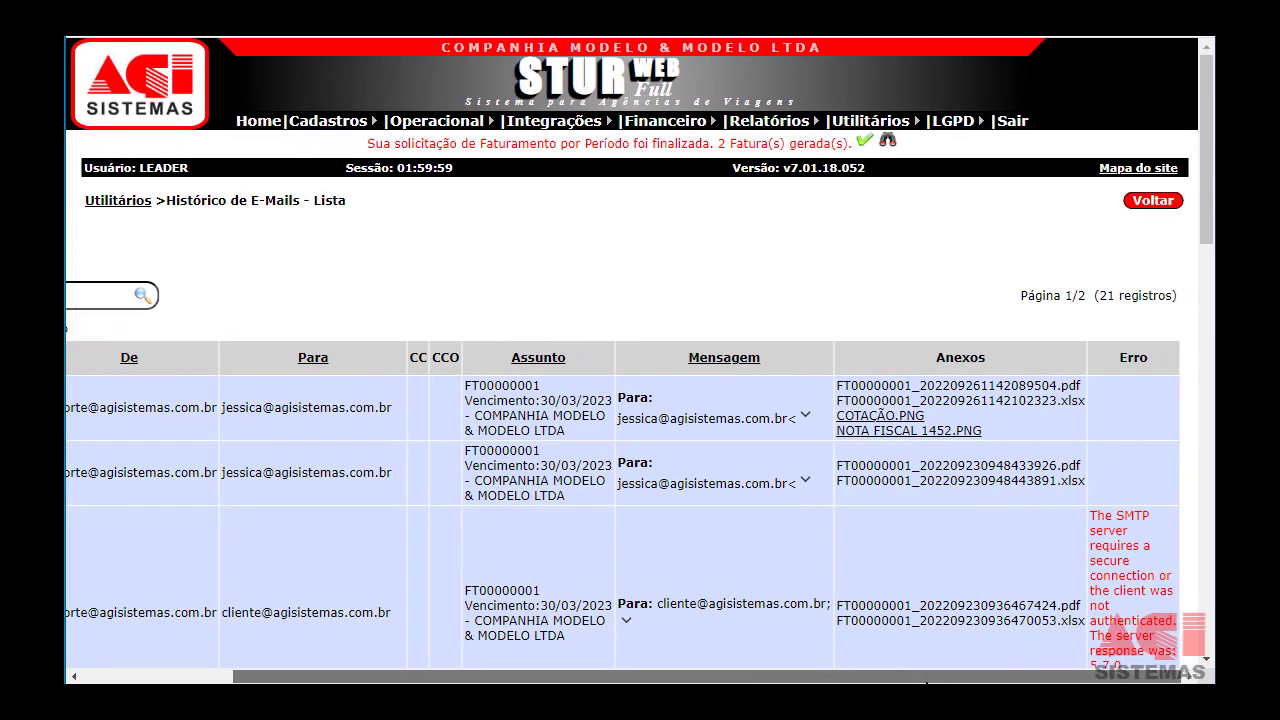
scroll(985, 515, down, 1)
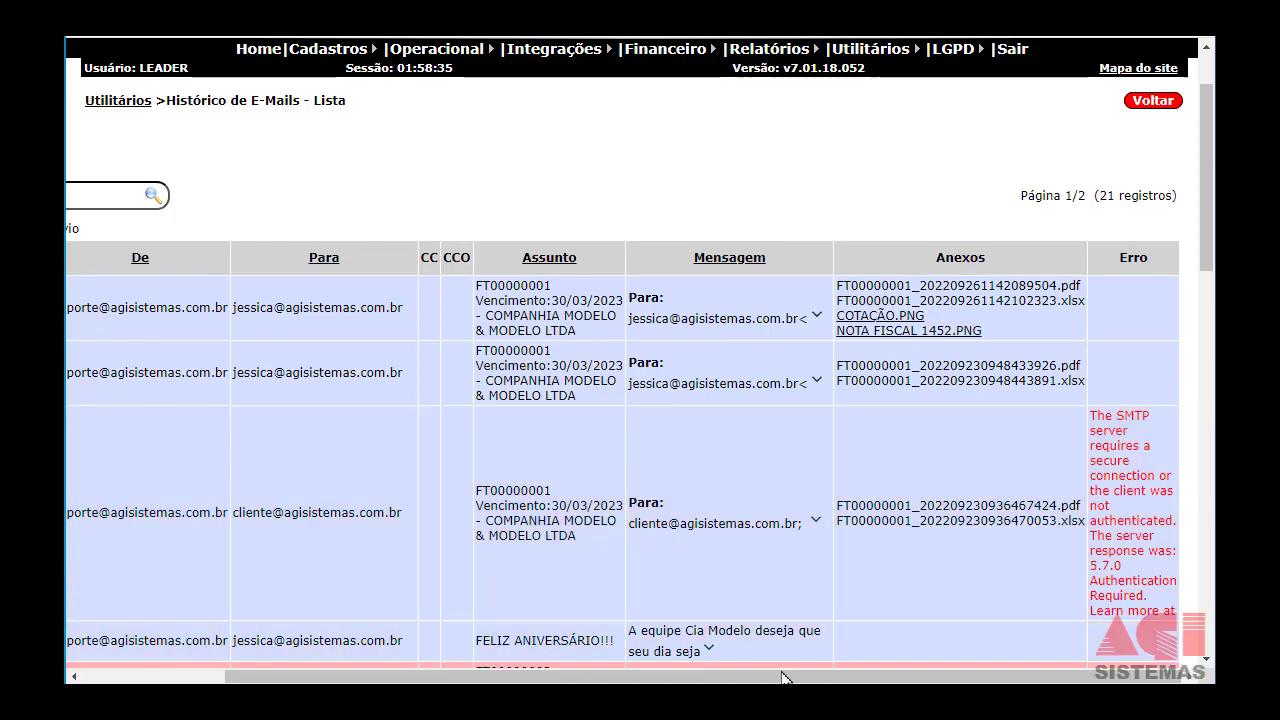
drag(766, 680, 623, 680)
Open the empty IPs Permitidos list and start a new allowed IP inclusion form.
mouse_move(870, 48)
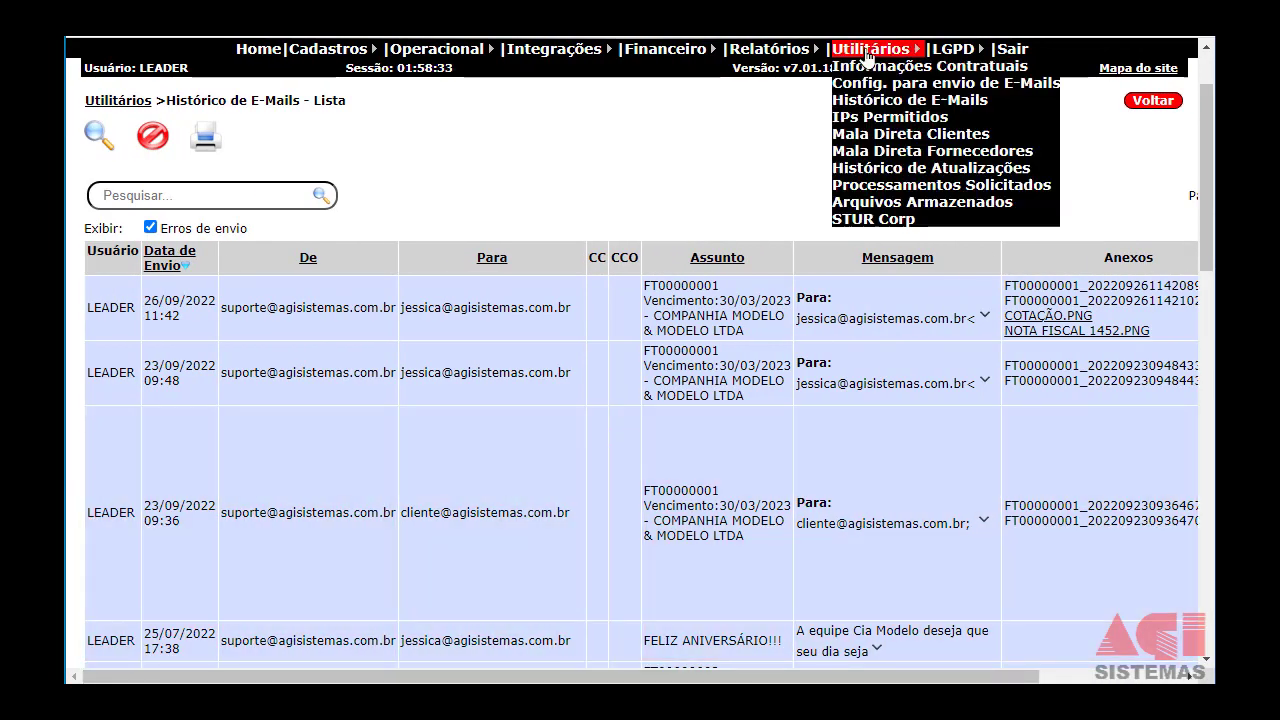
click(878, 120)
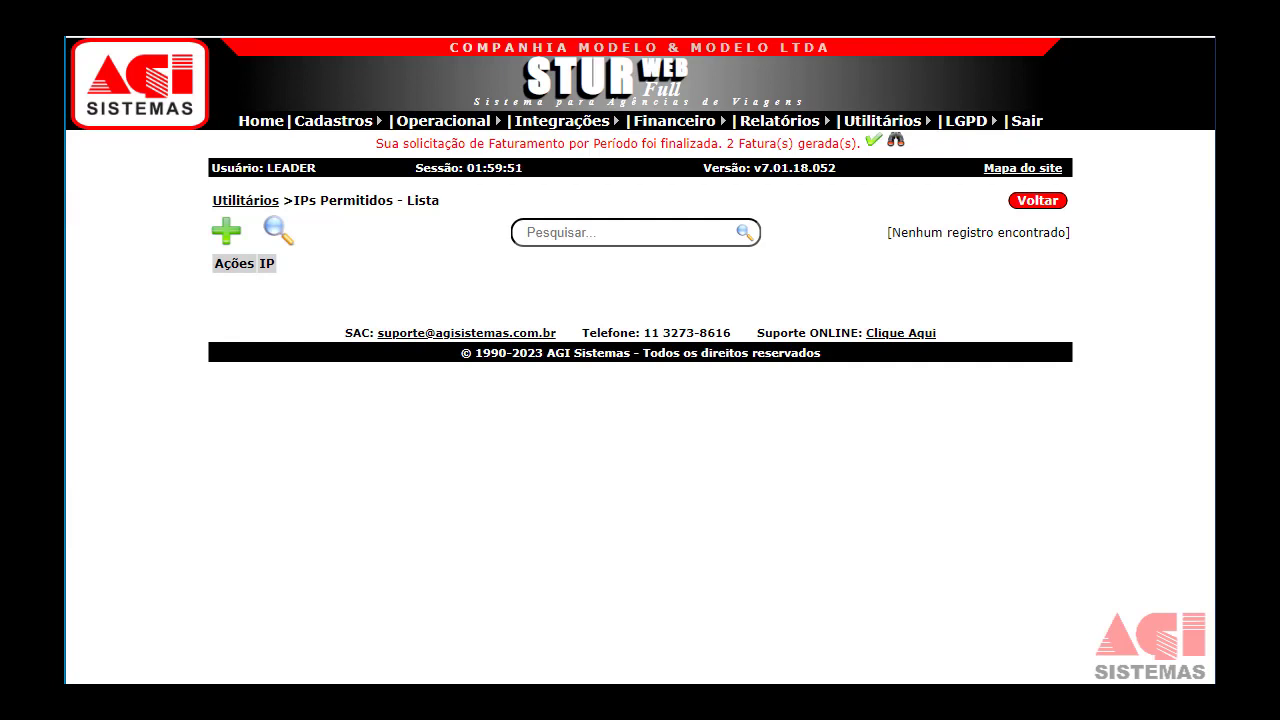
click(226, 236)
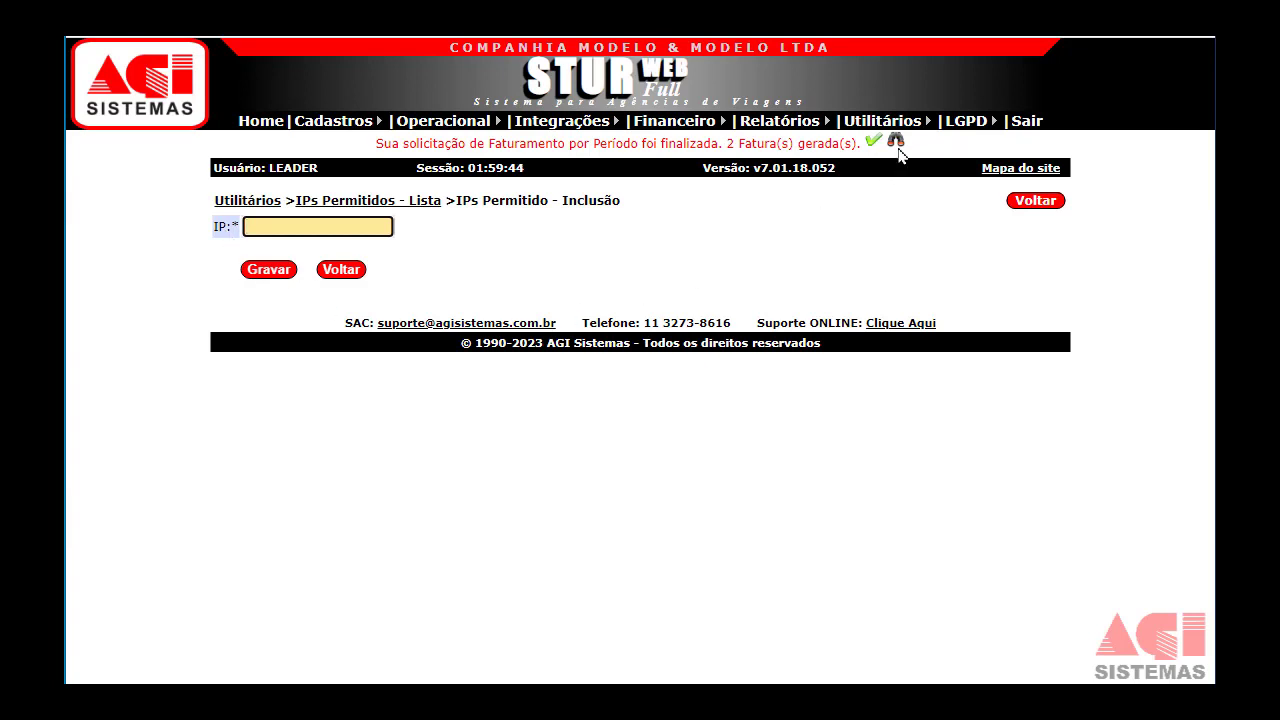
mouse_move(875, 124)
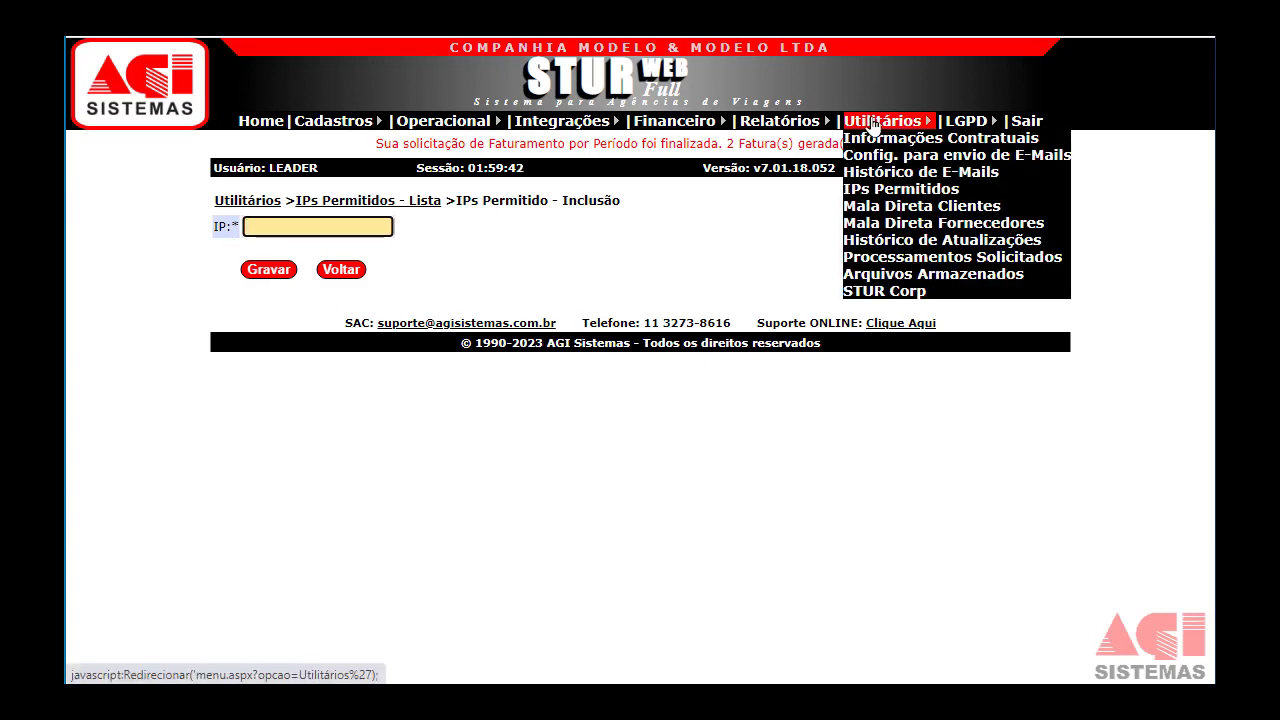
Open Processamentos Solicitados and scroll its 40 records of Faturamento por Período jobs.
click(896, 258)
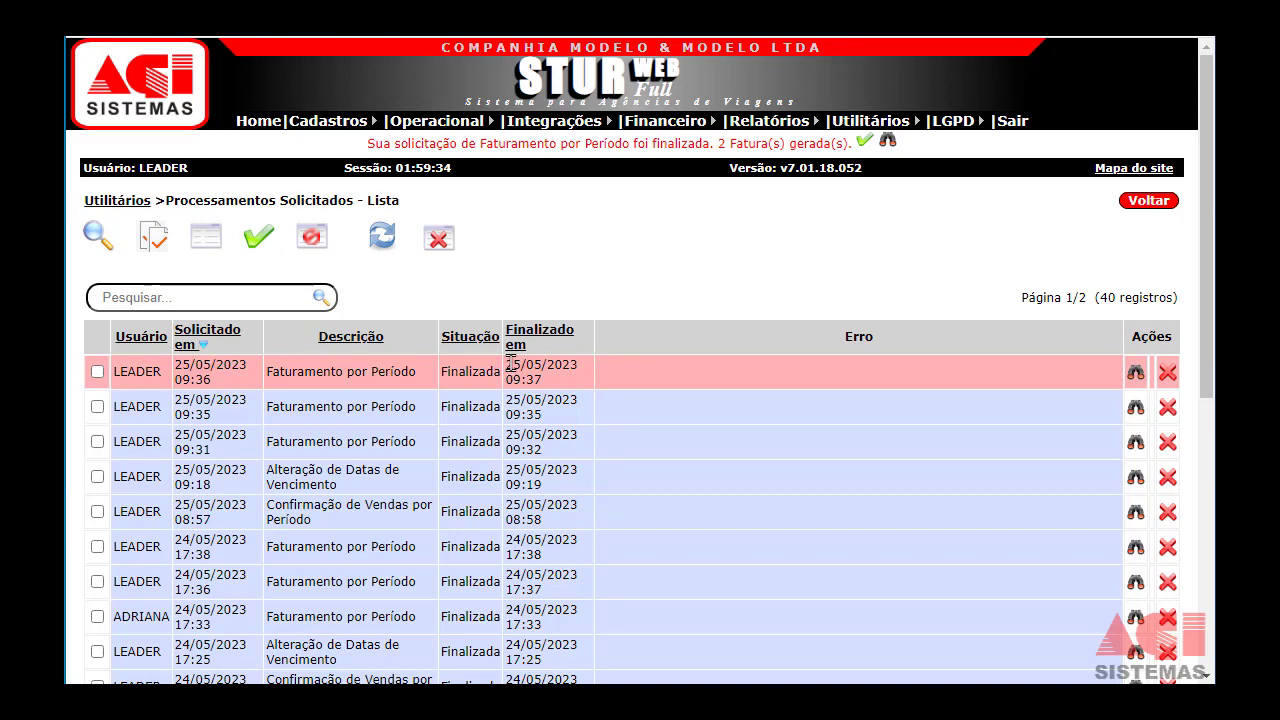
scroll(512, 362, down, 1)
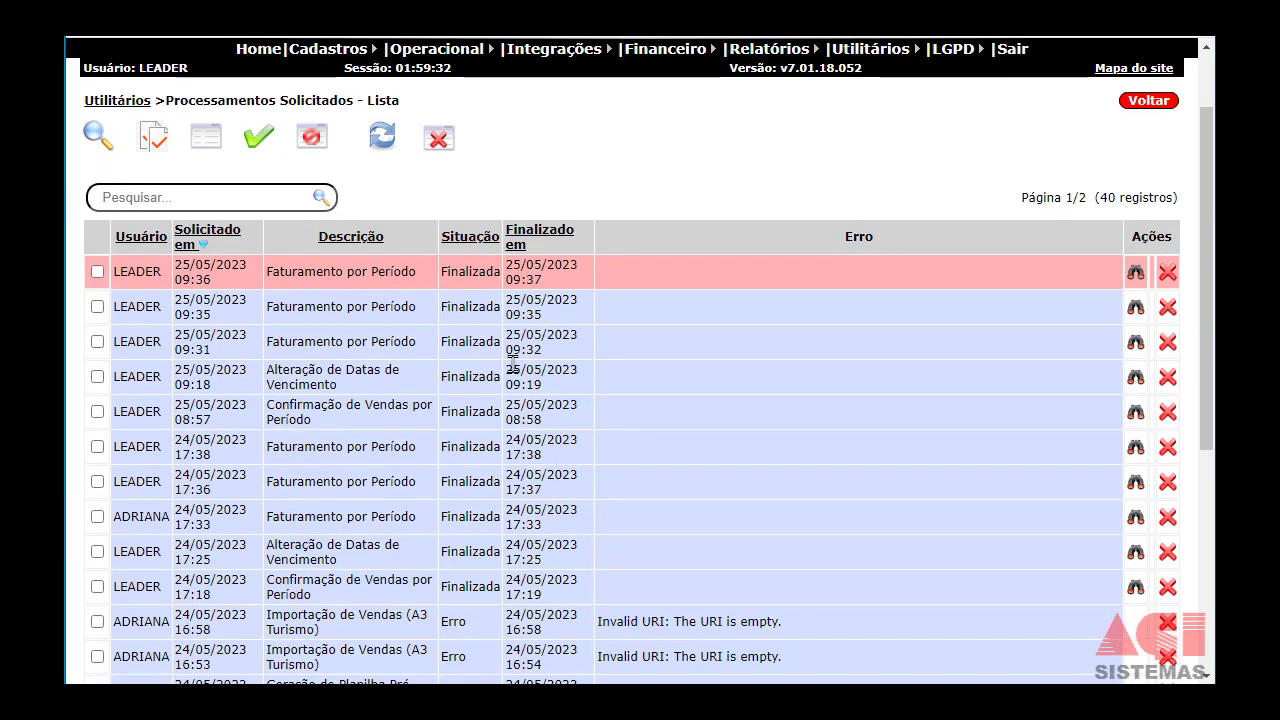